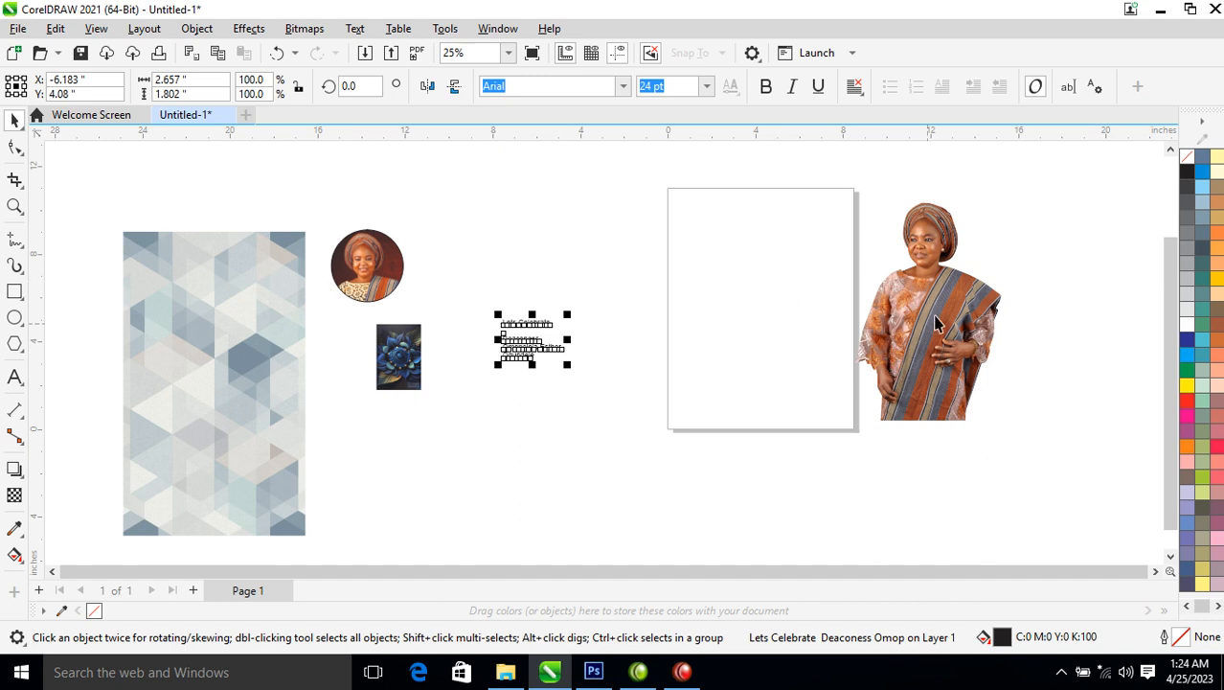
Set a custom page size of 16 inches wide by 20 inches high in the property bar
left_click(169, 155)
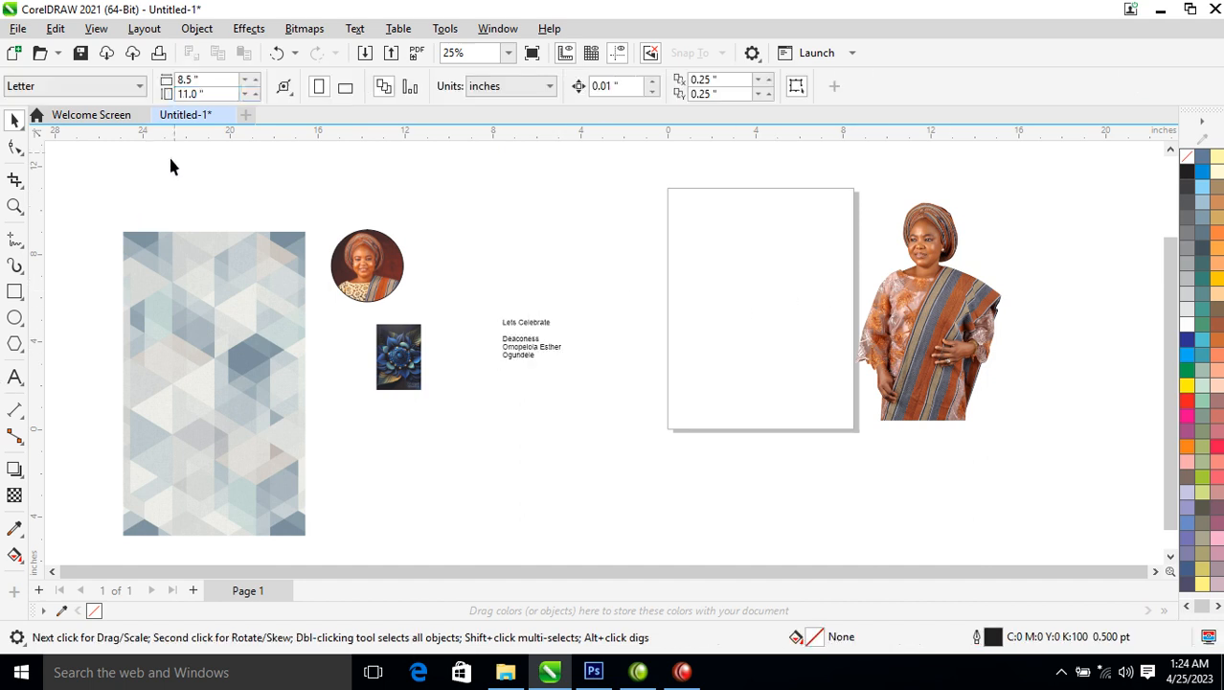
left_click(213, 79)
left_click(140, 85)
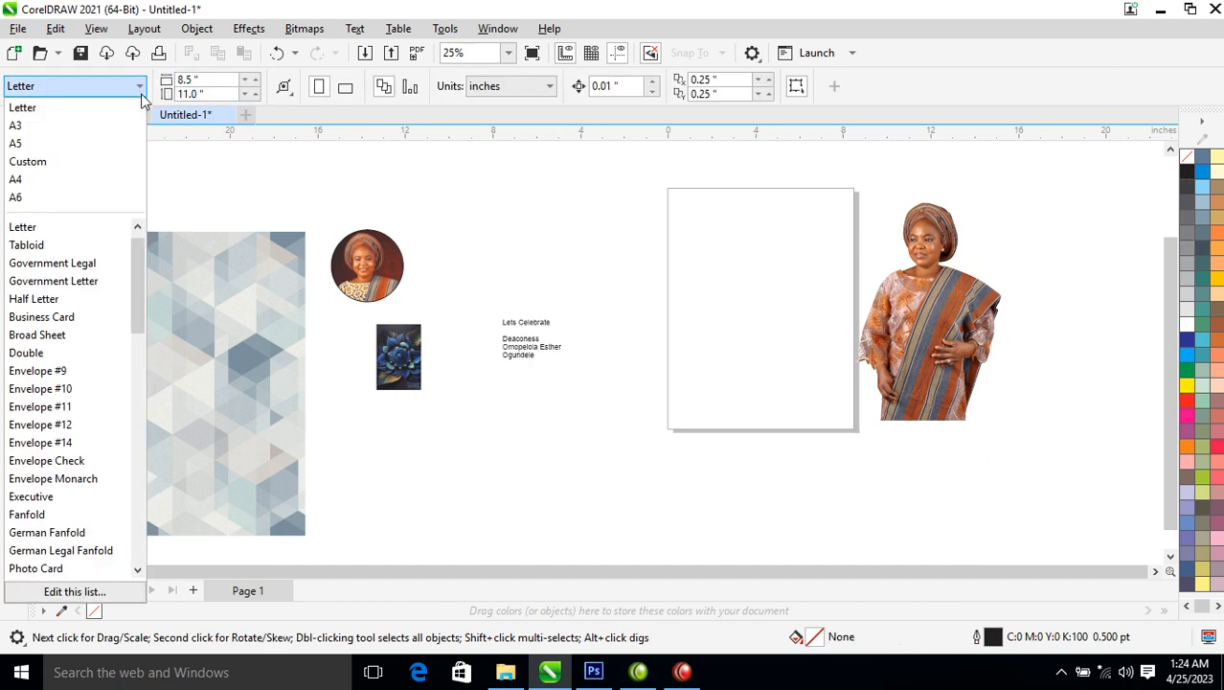
left_click(208, 82)
double_click(208, 81)
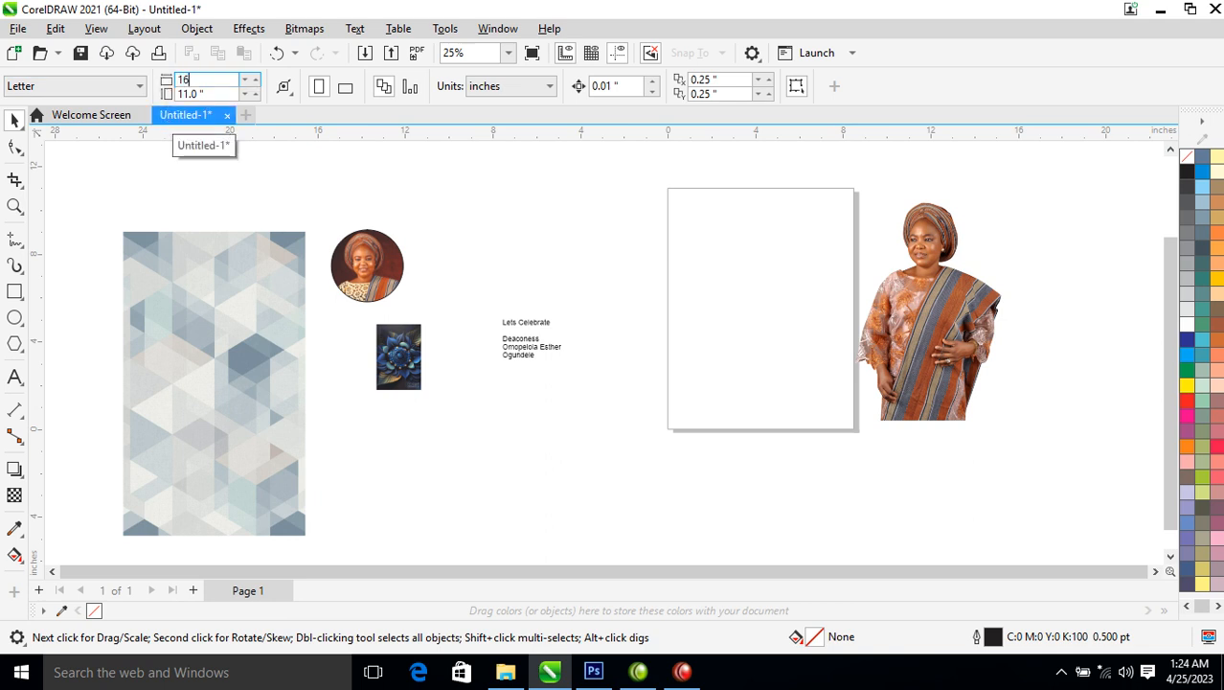
key("Tab")
type("20")
key("Return")
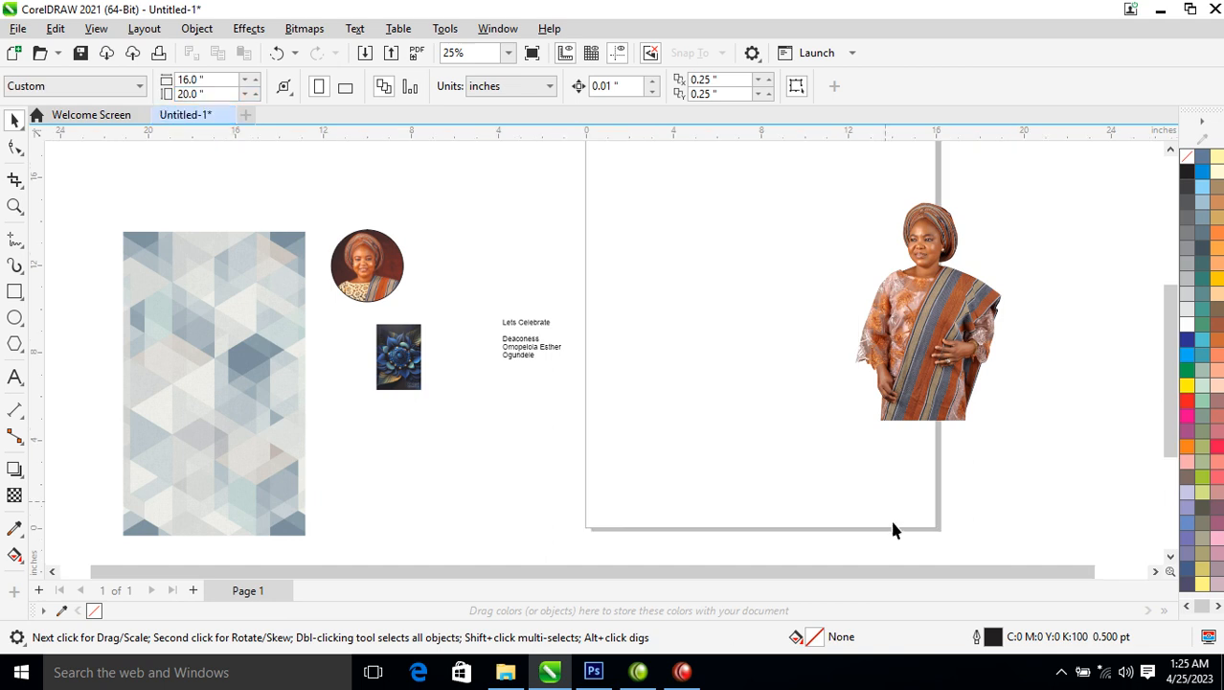
scroll(868, 407, "down", 3)
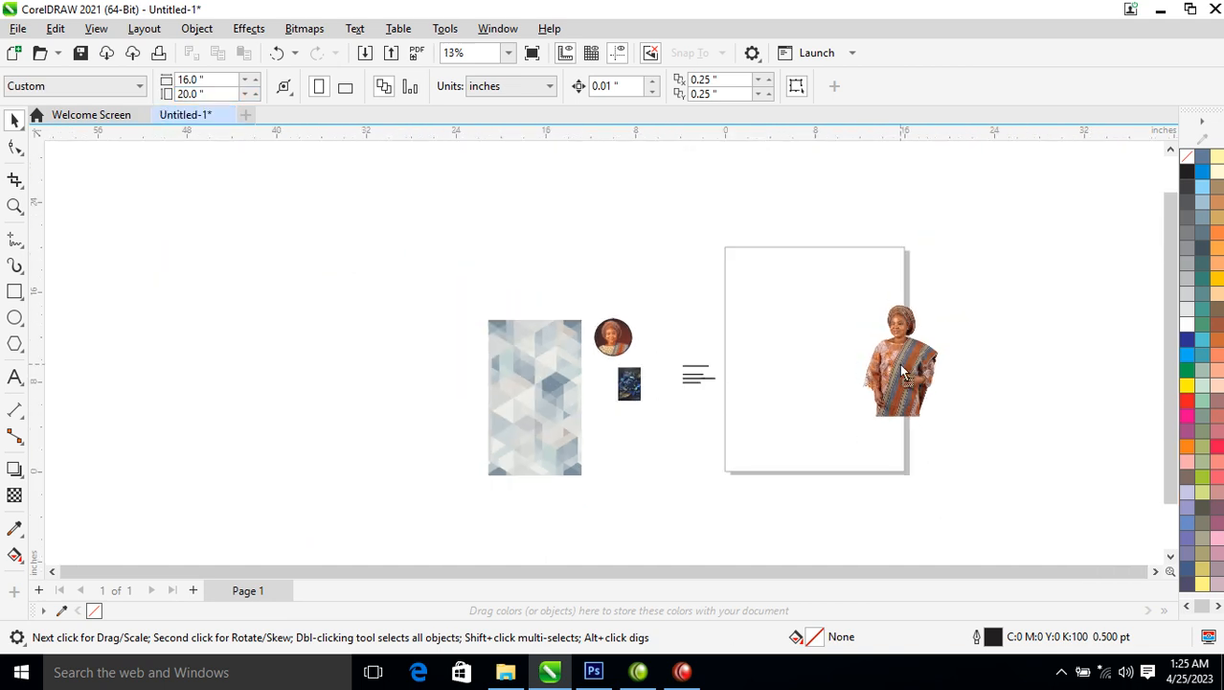
Draw a 16 × 20 inch rectangle and align it exactly with the page
left_click_drag(900, 374, 1059, 319)
left_click(15, 291)
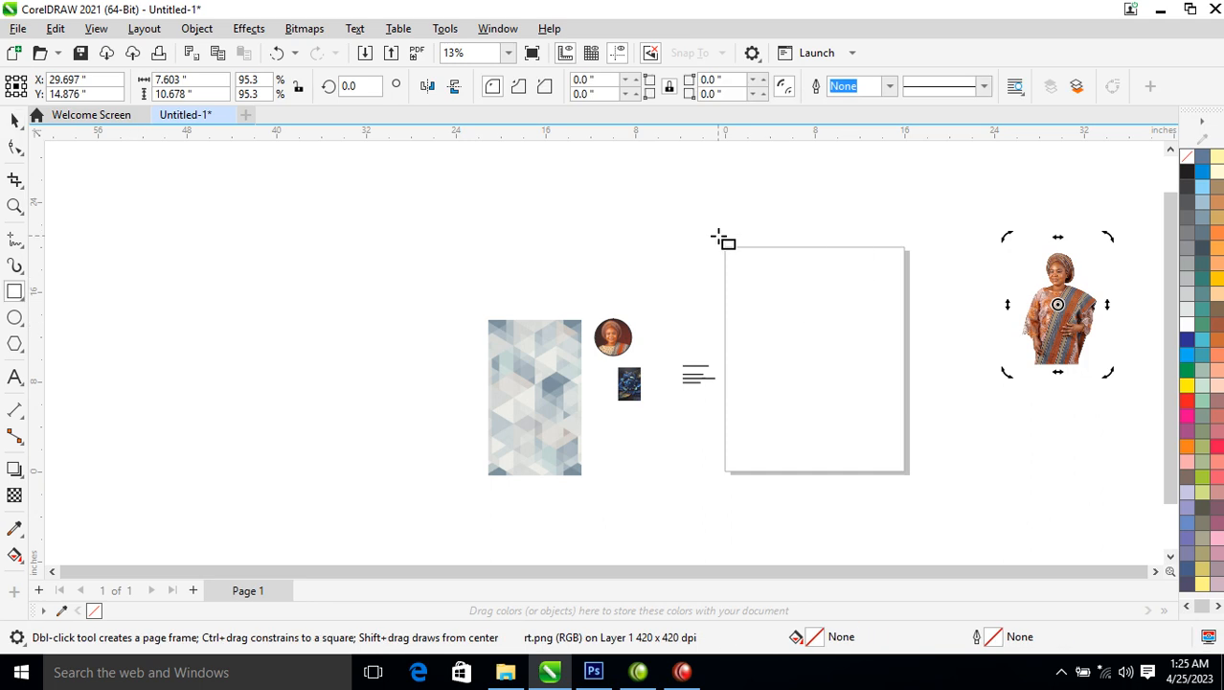
left_click_drag(726, 246, 910, 474)
left_click_drag(213, 79, 128, 96)
type("1")
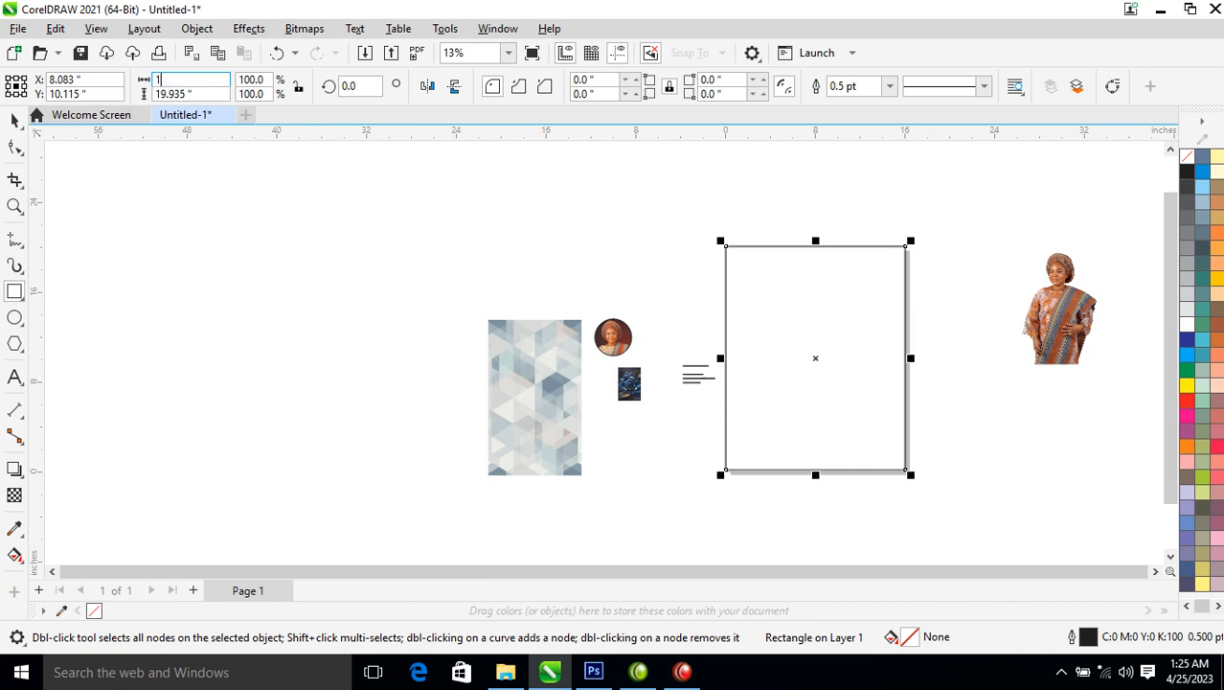
key("Tab")
type("20")
key("Return")
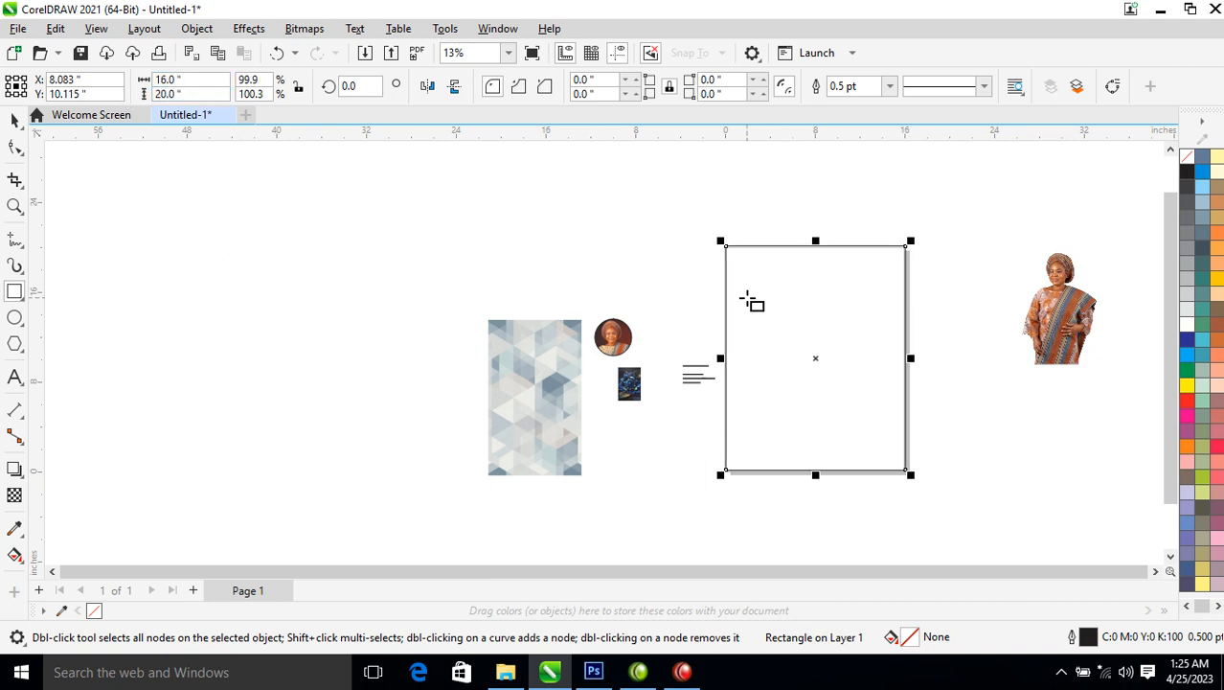
key("space")
left_click_drag(787, 378, 785, 378)
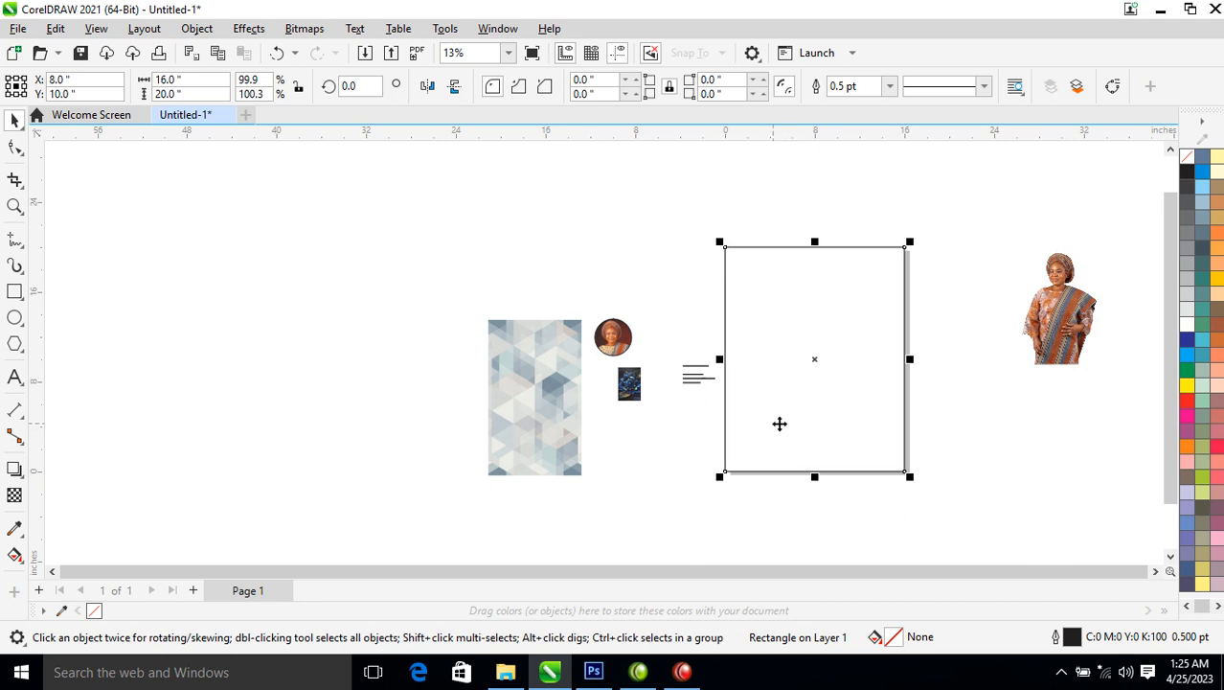
Zoom in and enlarge the portrait photo to about 194% beside the page rectangle
key("z")
left_click_drag(479, 198, 1123, 428)
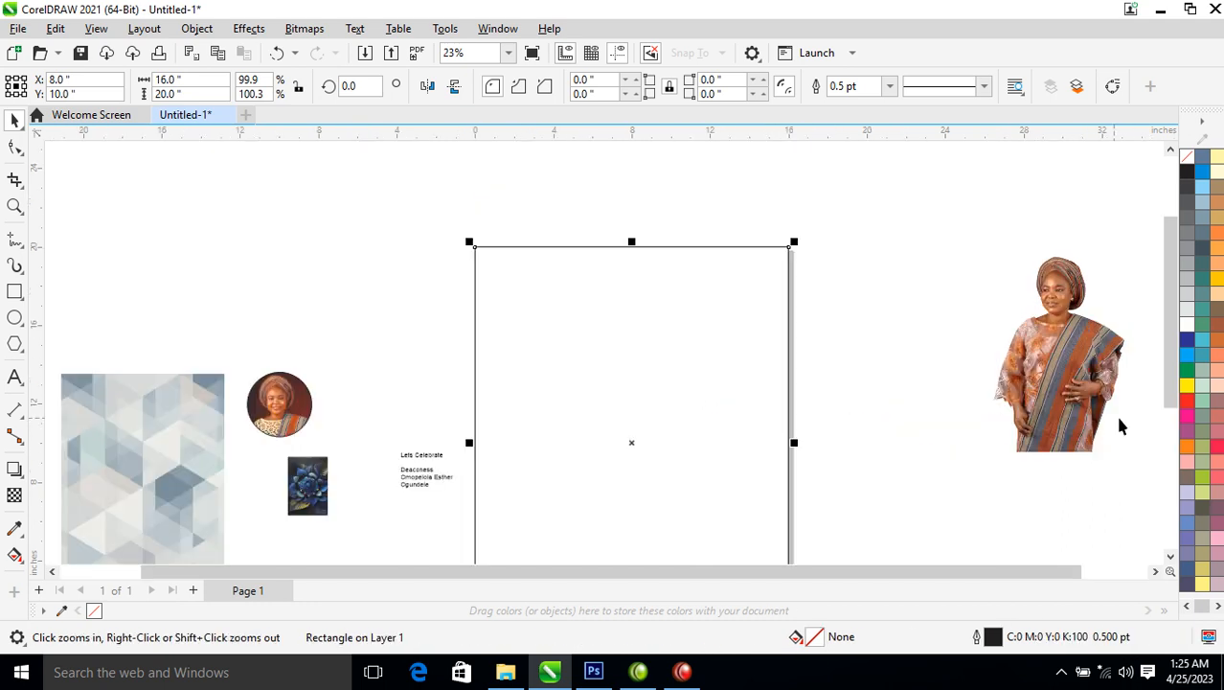
left_click_drag(1062, 373, 864, 458)
left_click_drag(943, 329, 1097, 230)
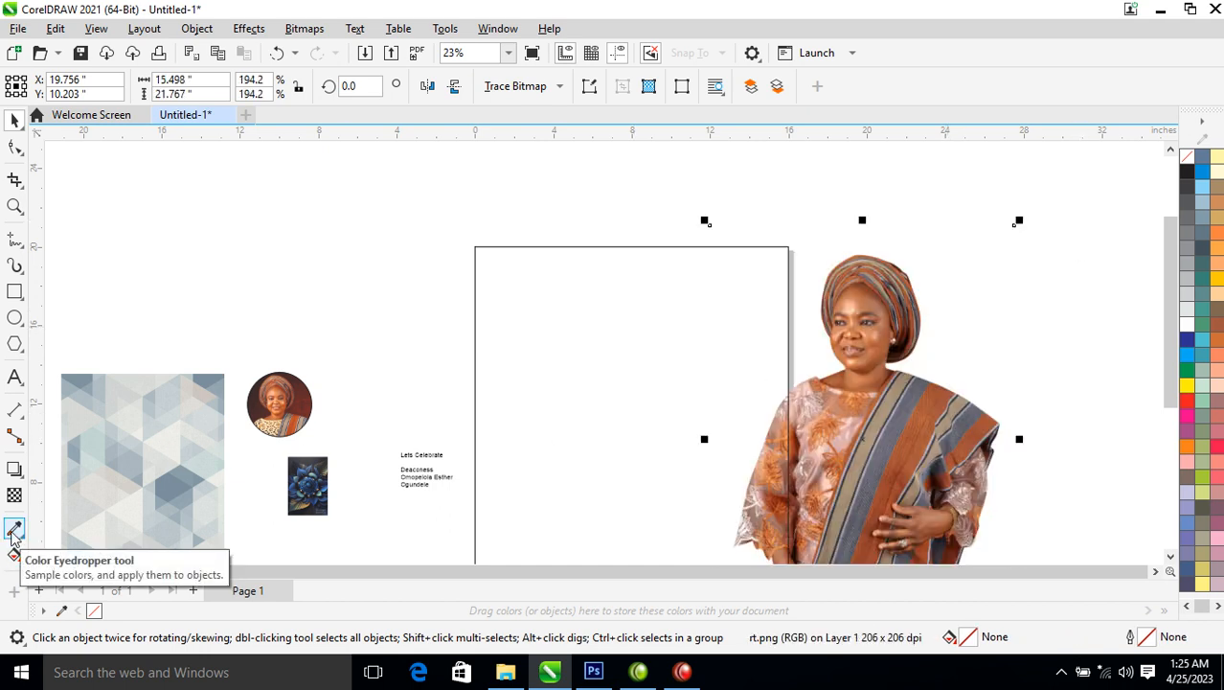
Fill the page rectangle with the orange skin tone sampled from the portrait
left_click(13, 530)
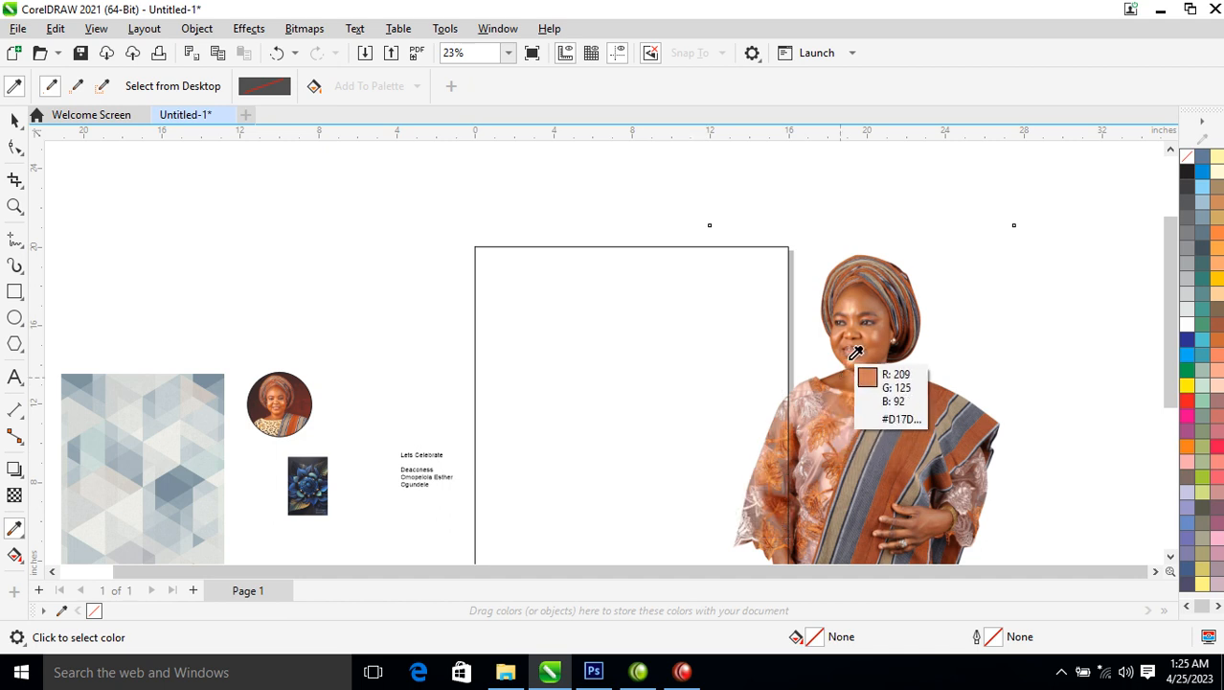
left_click(856, 353)
left_click(677, 383)
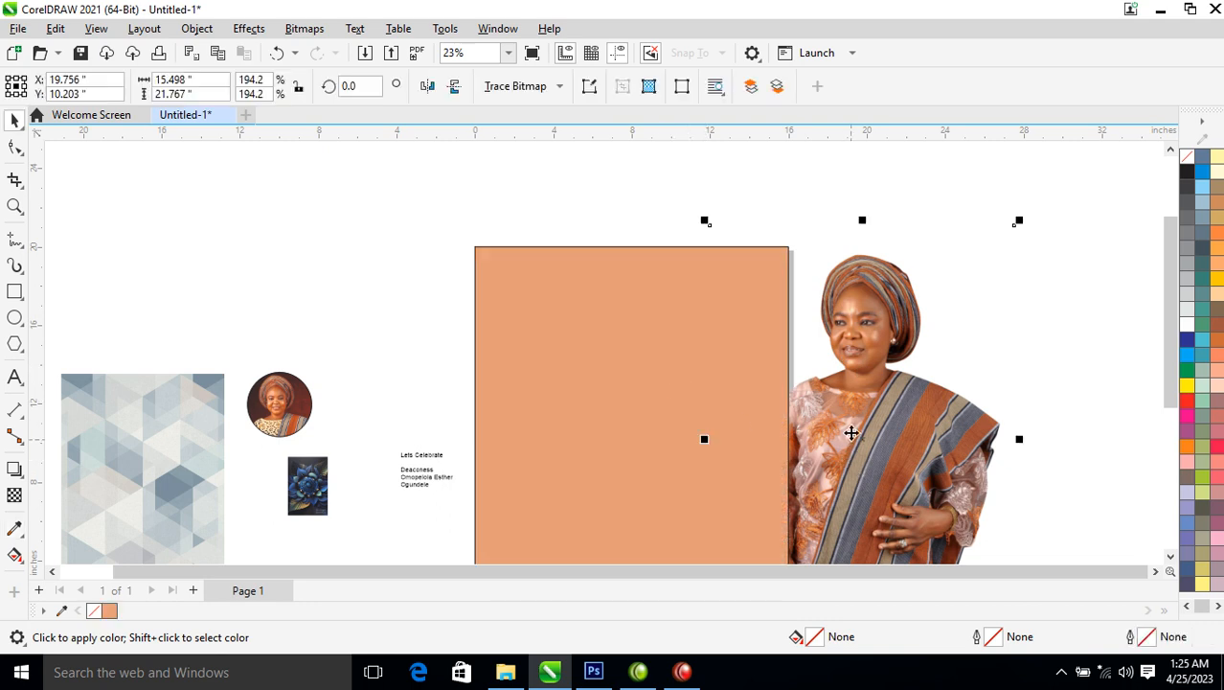
key("space")
Place a copy of the hexagon pattern bitmap on the rectangle and zoom to fit the artwork
scroll(766, 413, "down", 3)
left_click_drag(462, 443, 676, 399)
key("z")
left_click_drag(555, 260, 897, 566)
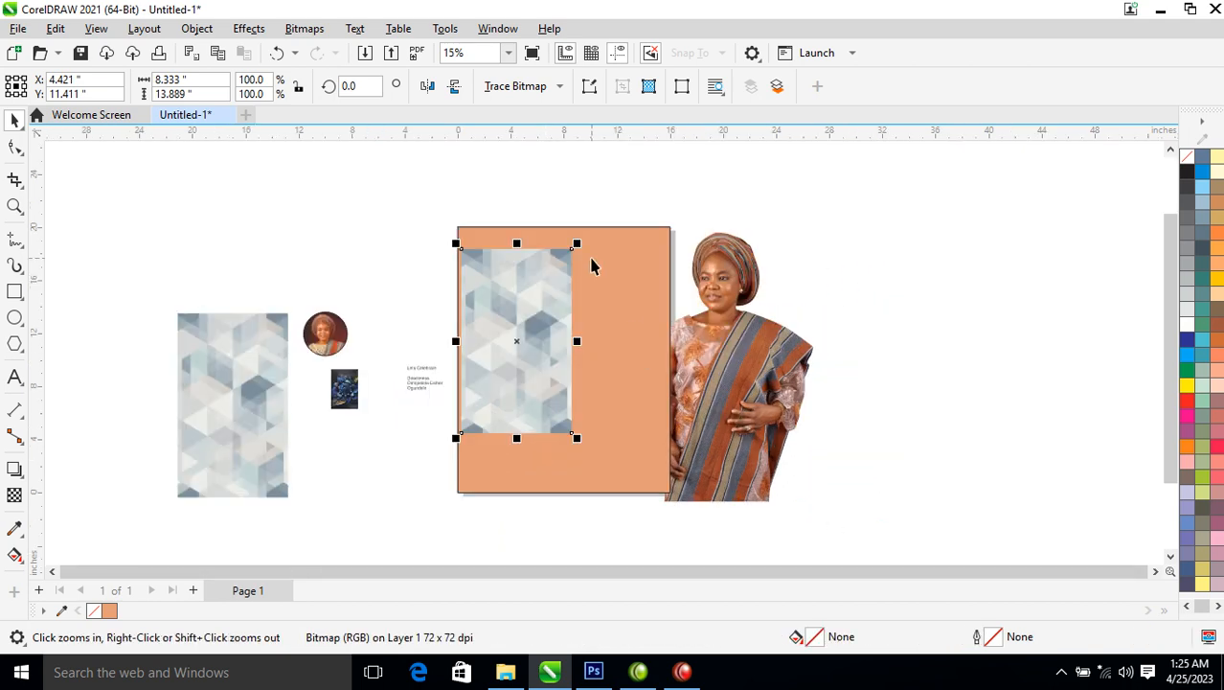
Give the hexagon pattern a Subtract-mode transparency and dismiss the document defaults prompt
left_click(14, 495)
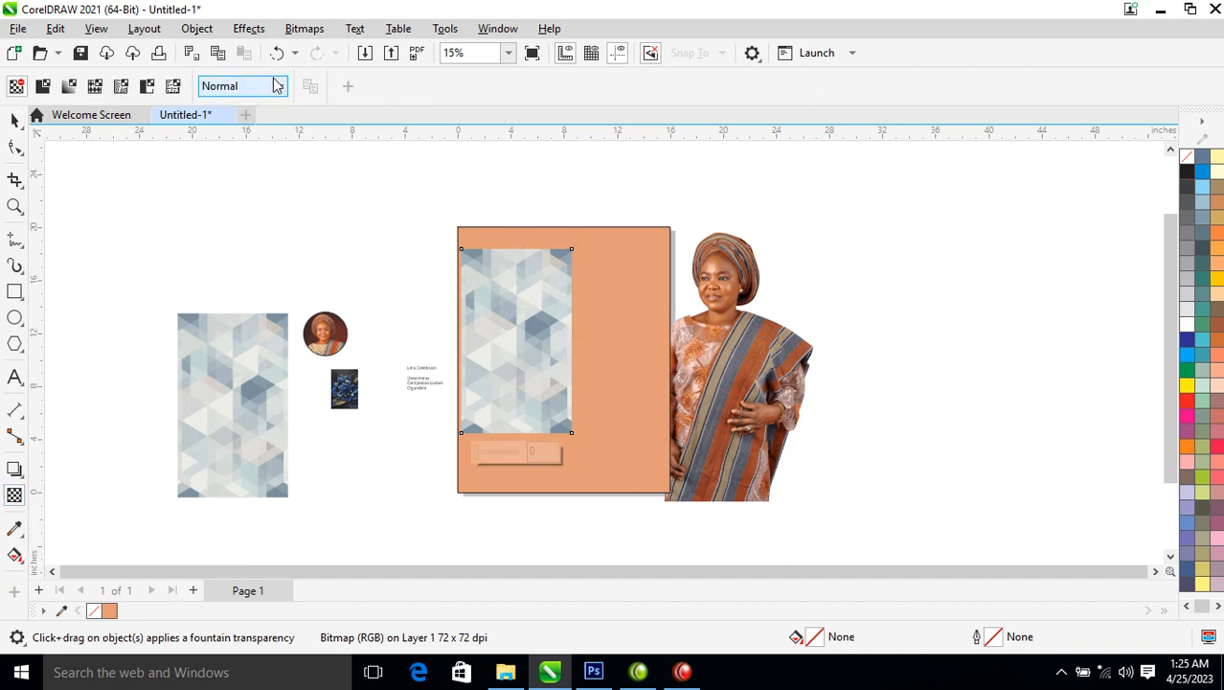
left_click(278, 87)
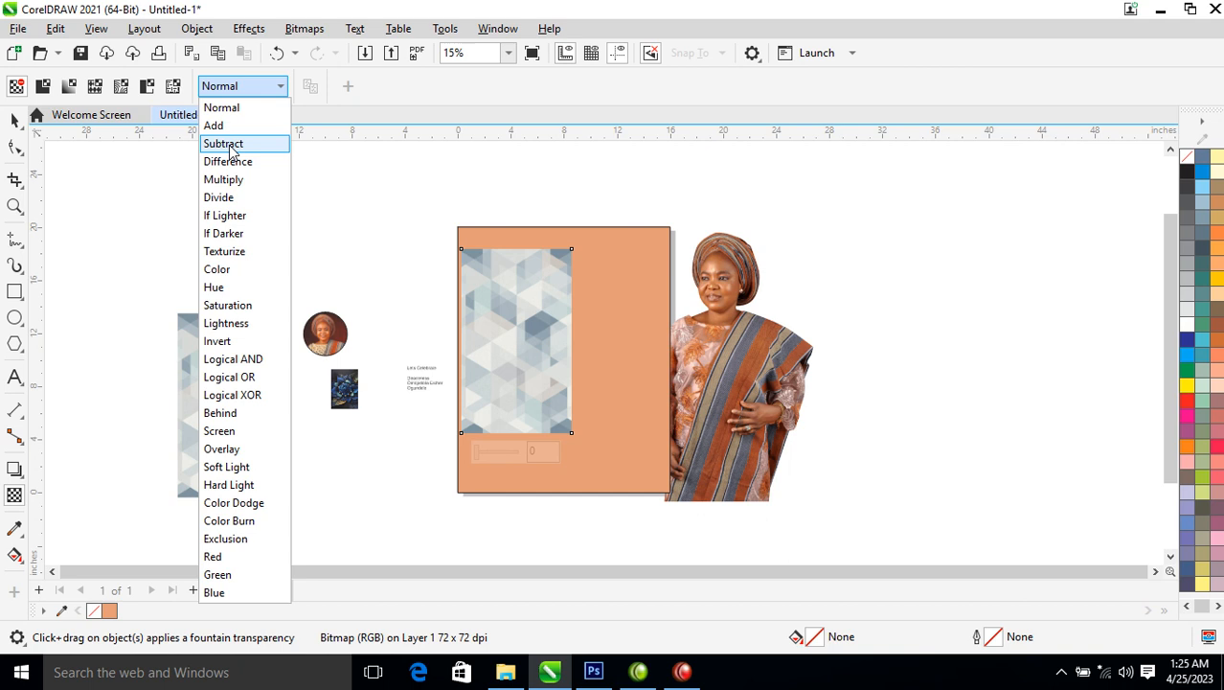
left_click(228, 143)
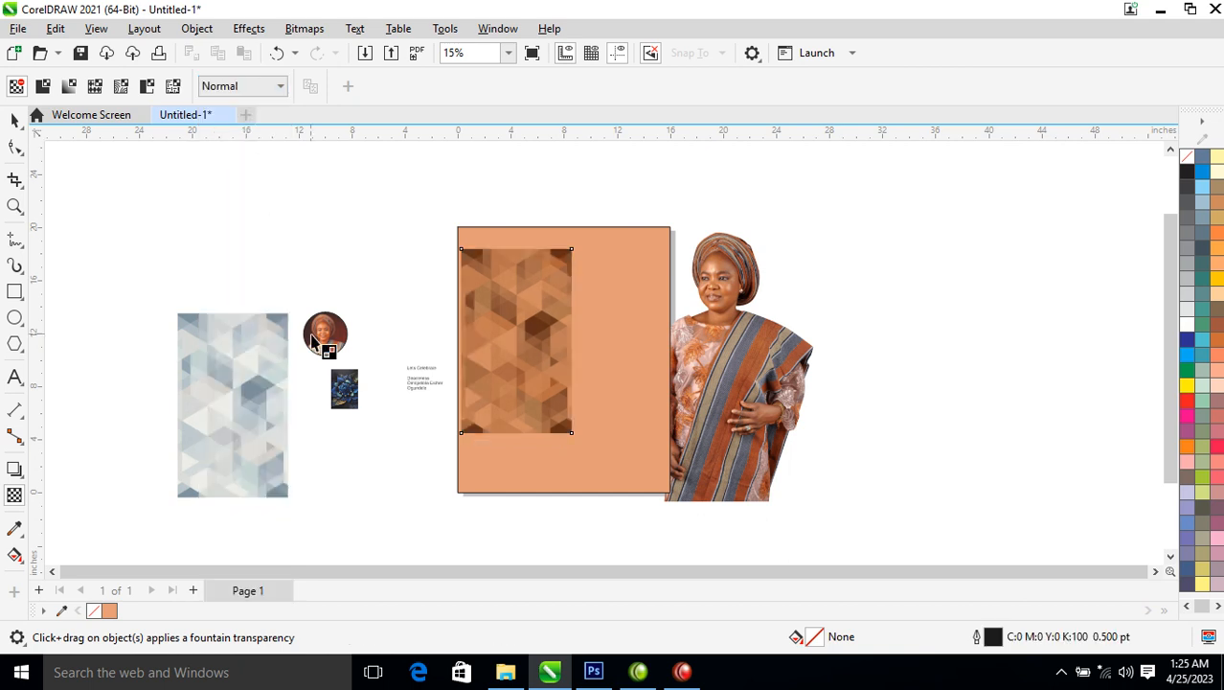
left_click(284, 87)
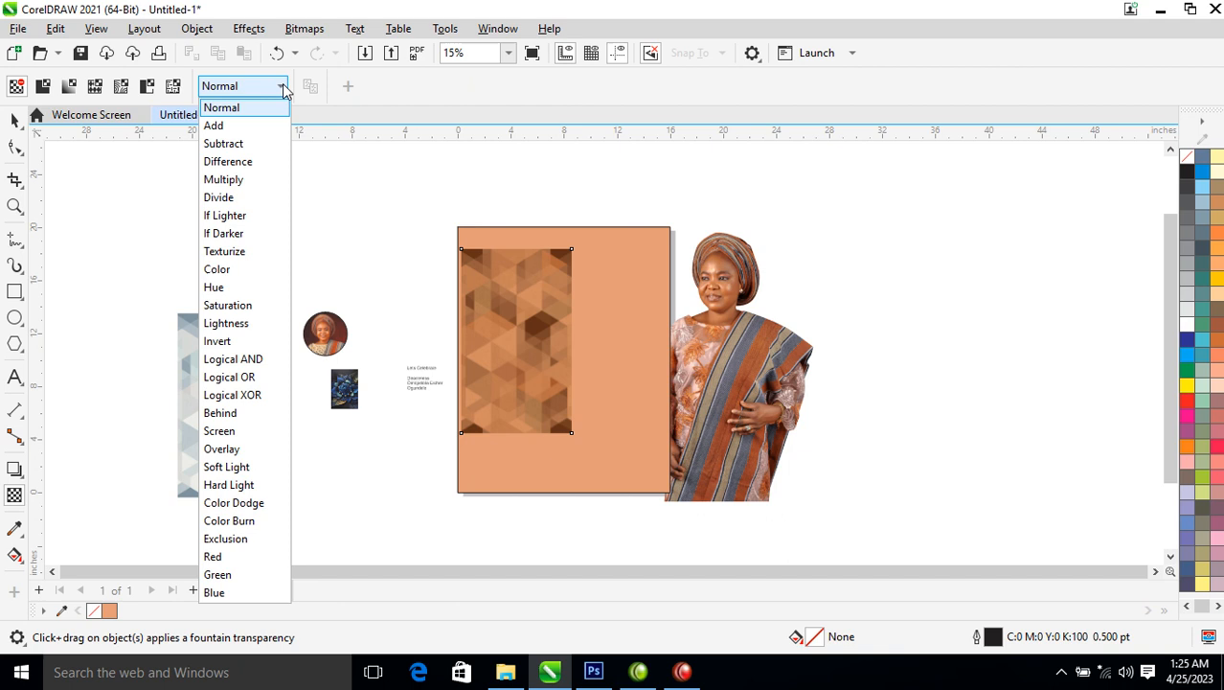
left_click(254, 142)
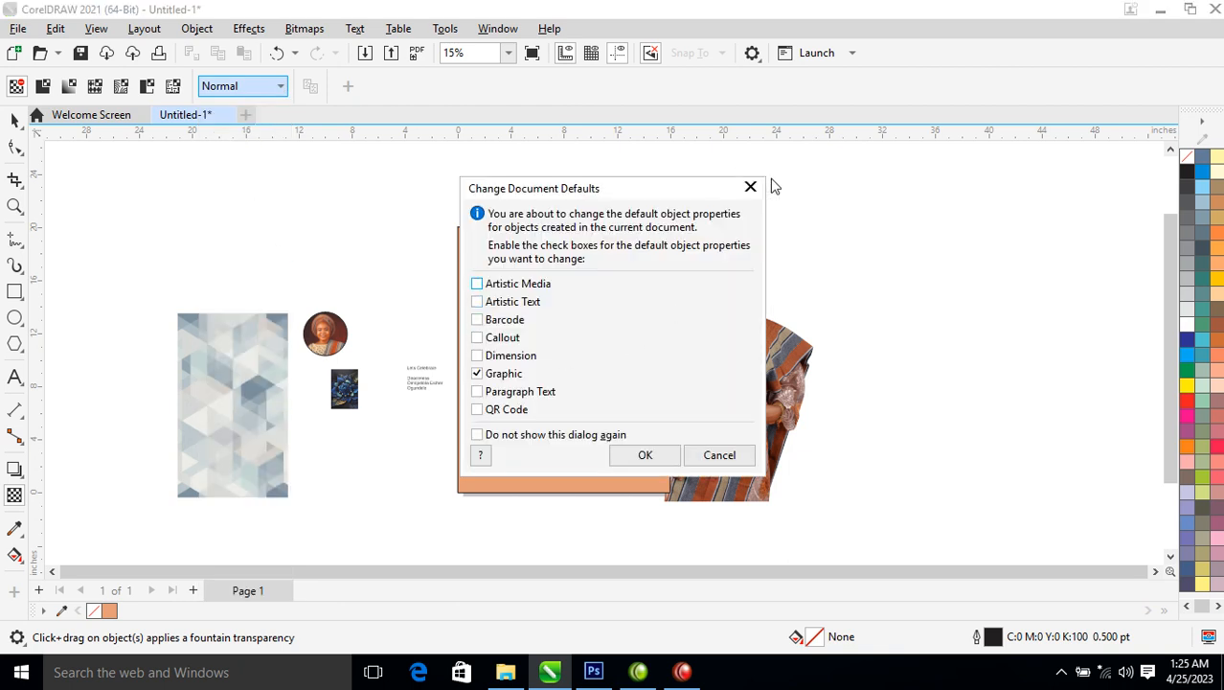
left_click(750, 186)
key("space")
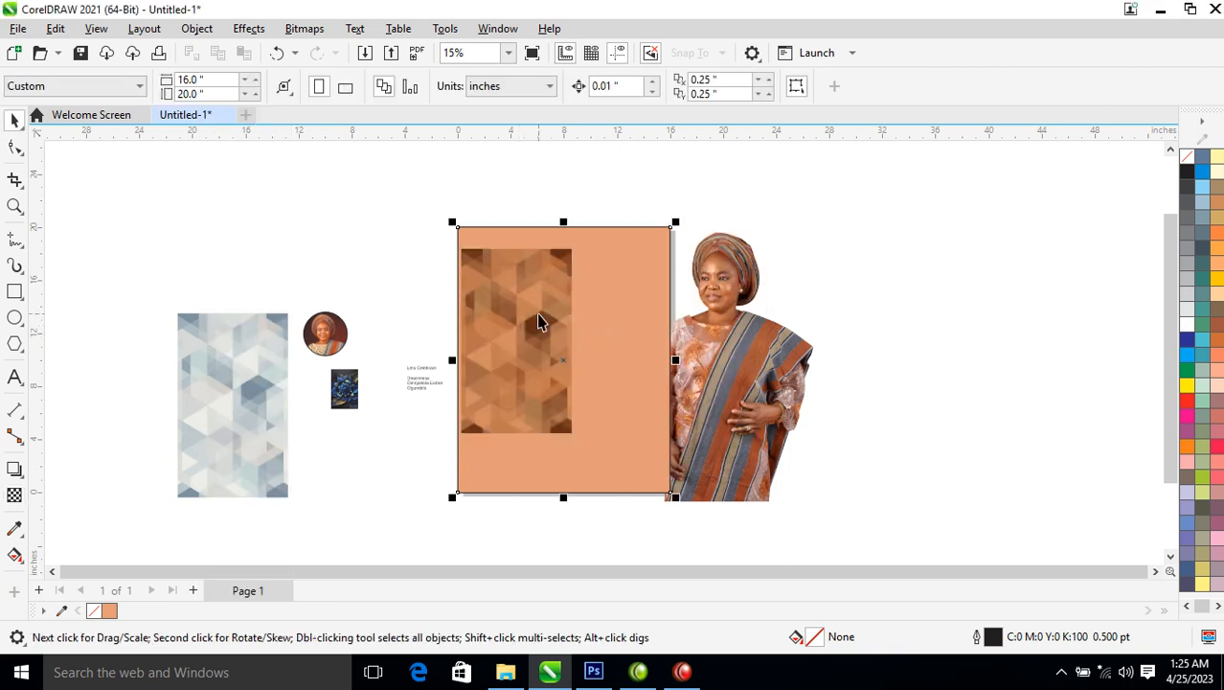
Enlarge the hexagon pattern to about 150% and position it over the orange rectangle
left_click(539, 322)
left_click(542, 312, "alt")
left_click_drag(572, 239, 606, 195)
left_click_drag(535, 288, 625, 250)
left_click(458, 418)
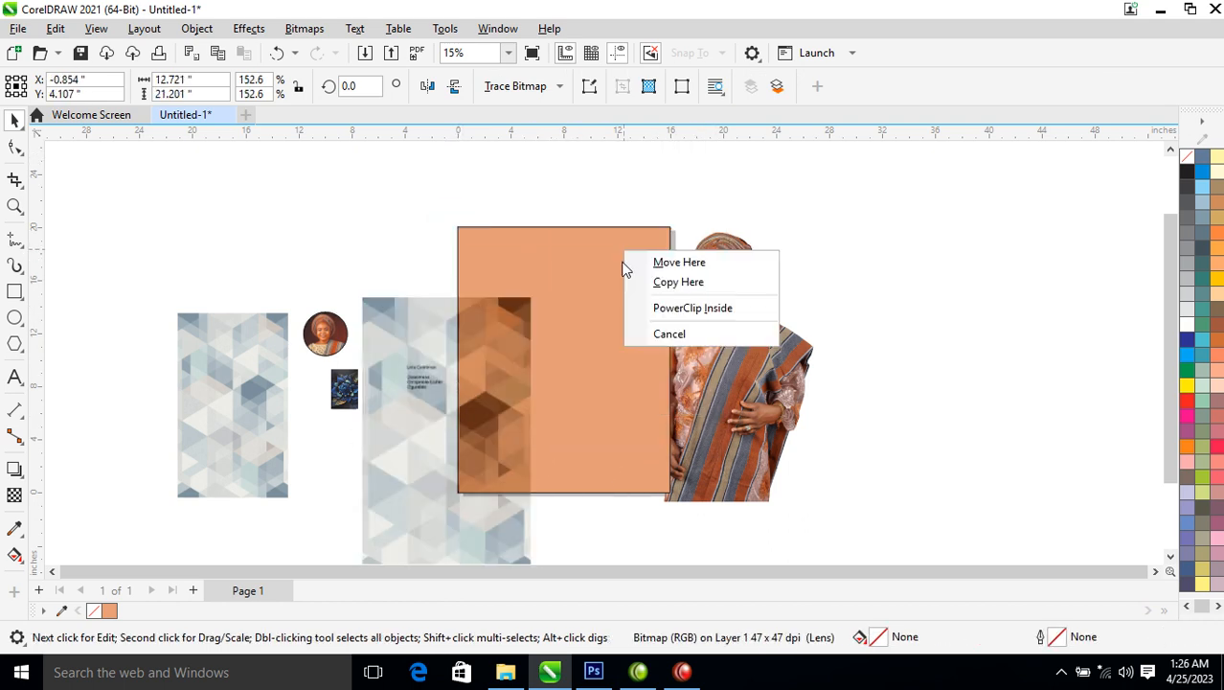
left_click(697, 315)
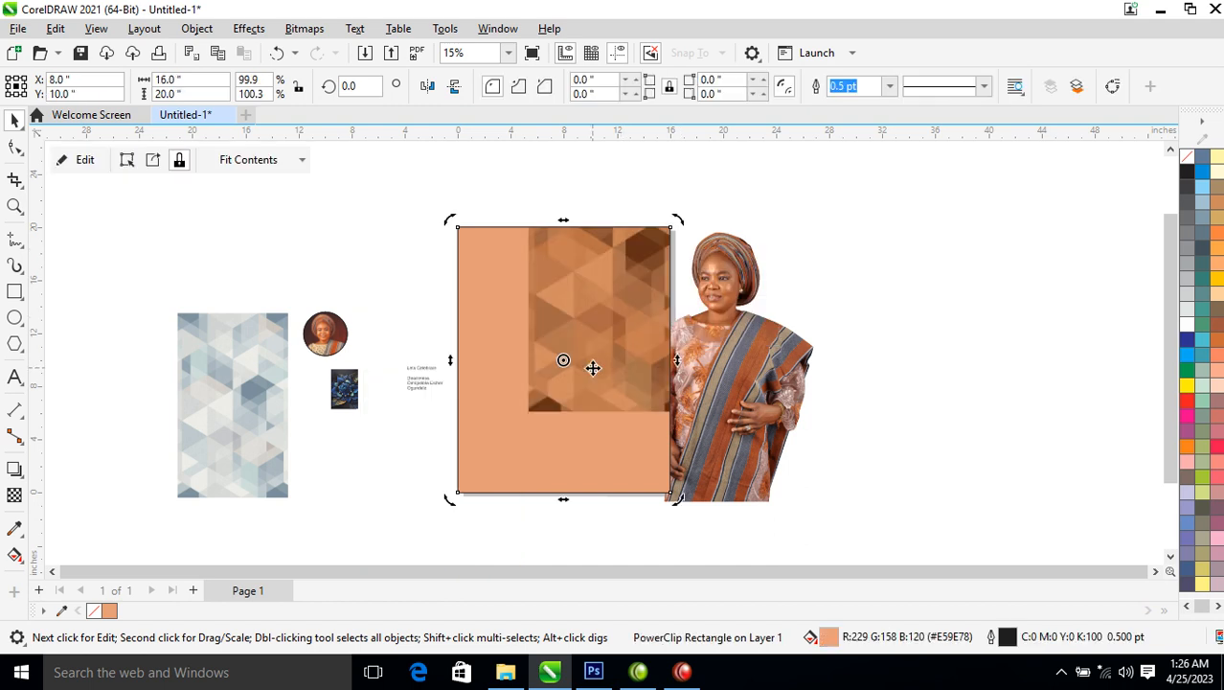
key("ctrl+z")
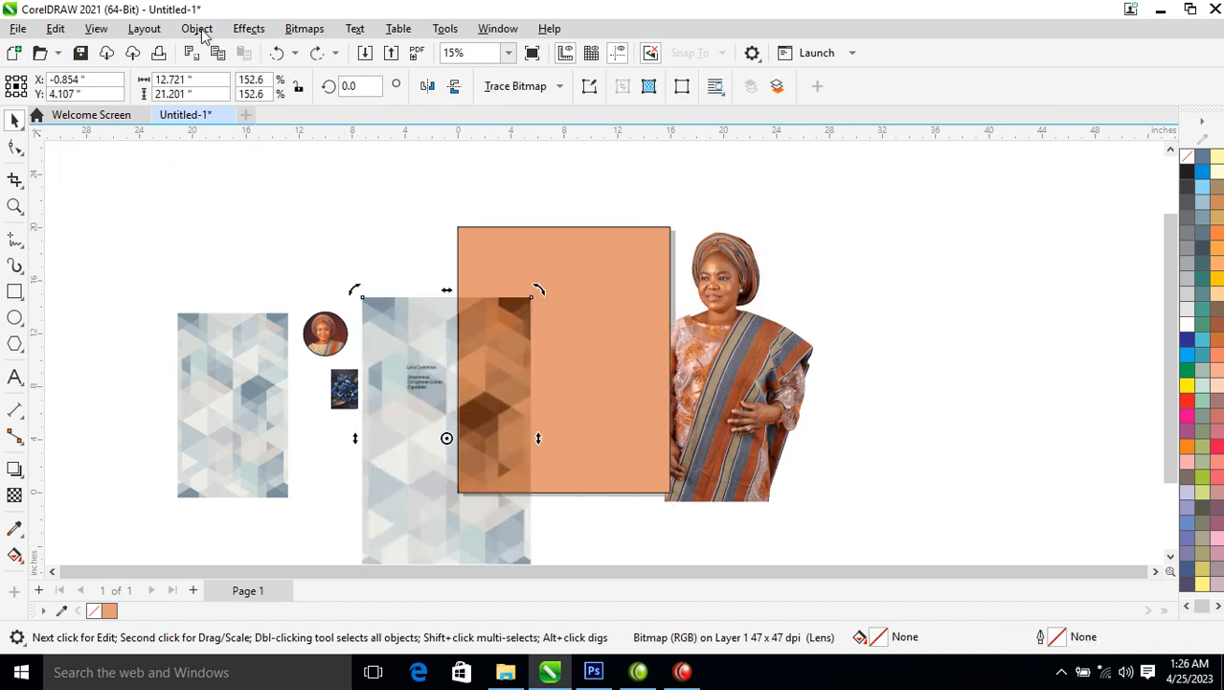
PowerClip the pattern inside the orange rectangle and enlarge it to cover the frame
left_click(199, 30)
mouse_move(336, 61)
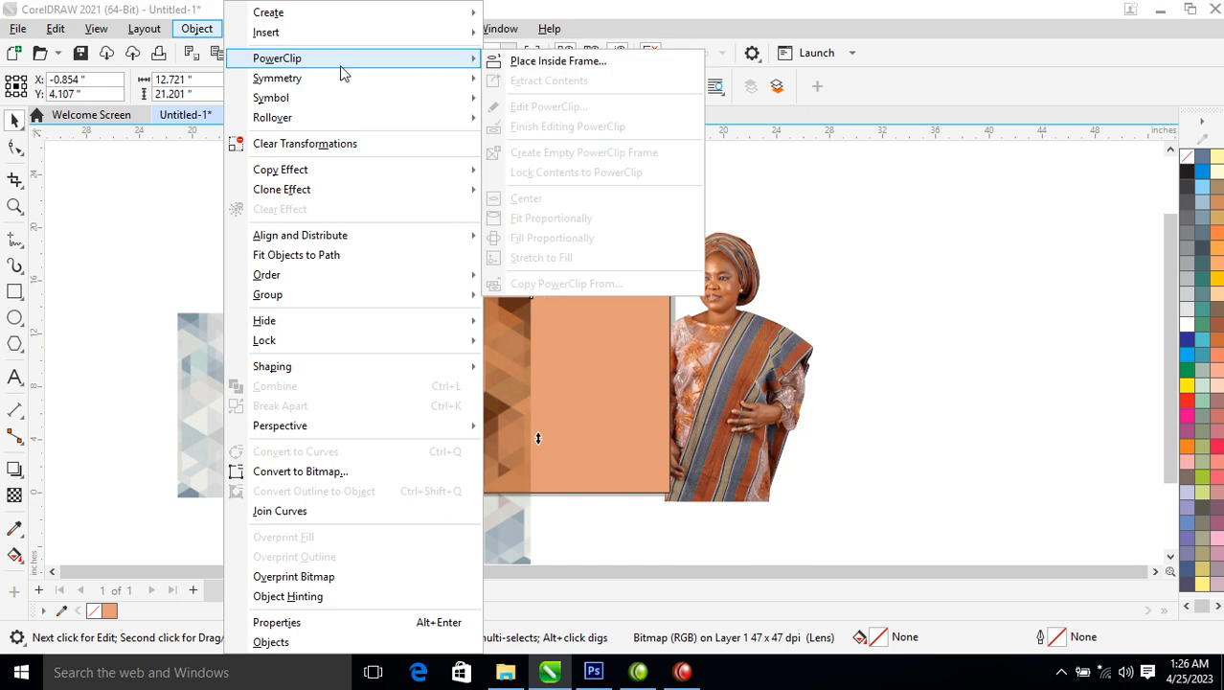
left_click(558, 60)
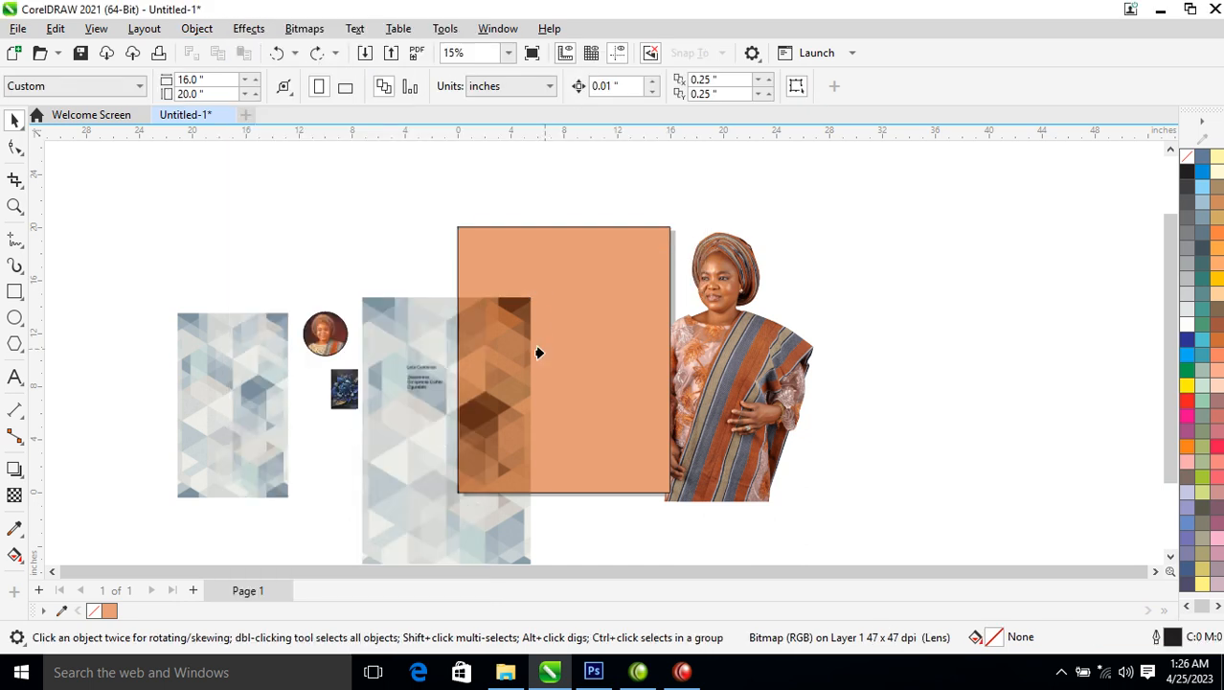
left_click(575, 297)
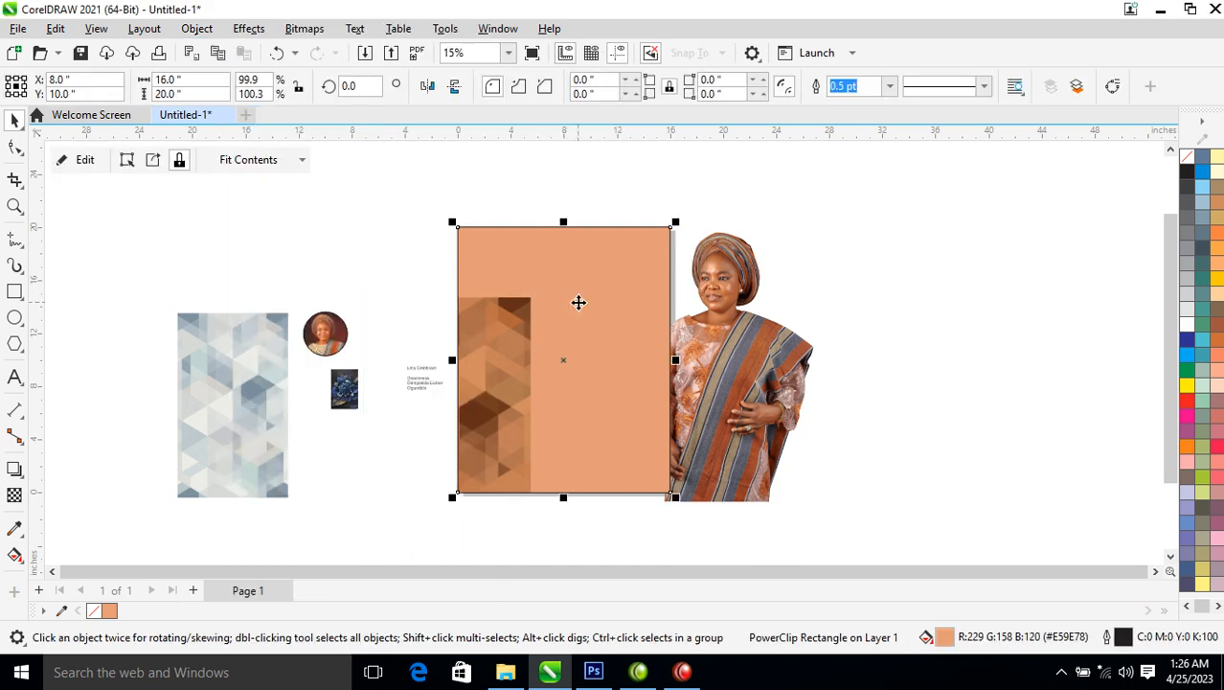
left_click(495, 347, "ctrl")
left_click_drag(501, 364, 613, 299)
left_click_drag(650, 221, 731, 146)
left_click(824, 417)
Move the photo aside and make a slightly smaller inset copy of the patterned rectangle
left_click_drag(777, 421, 915, 363)
left_click(637, 278)
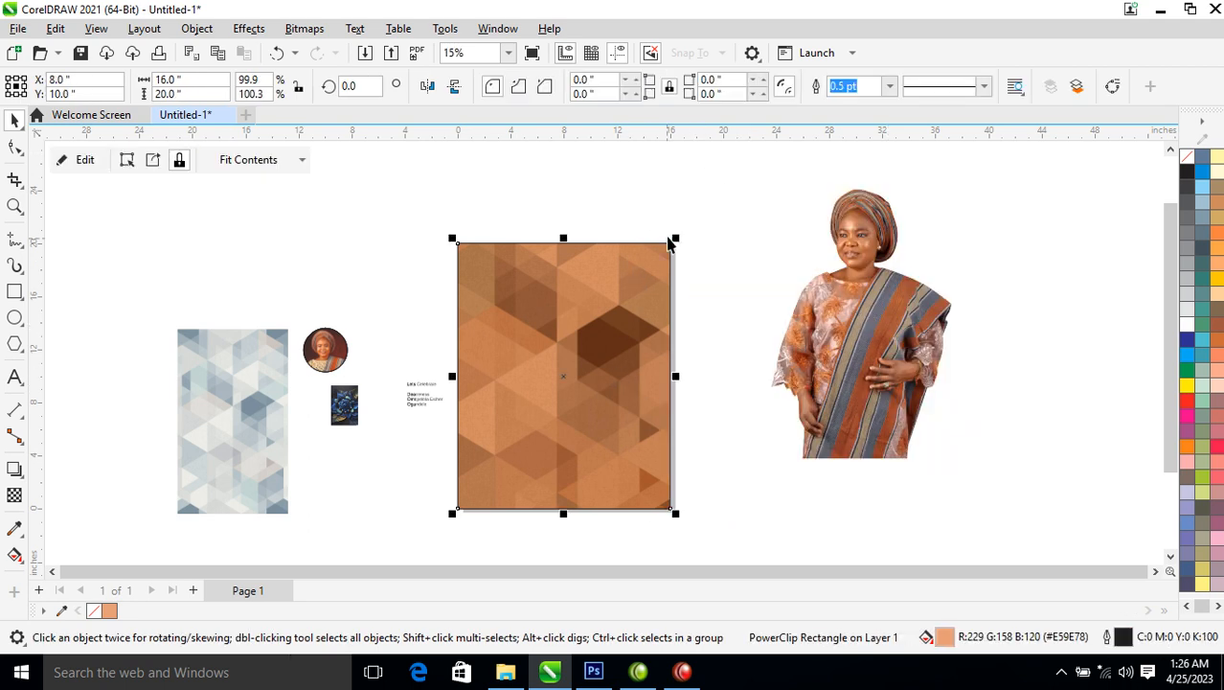
left_click_drag(675, 242, 647, 278)
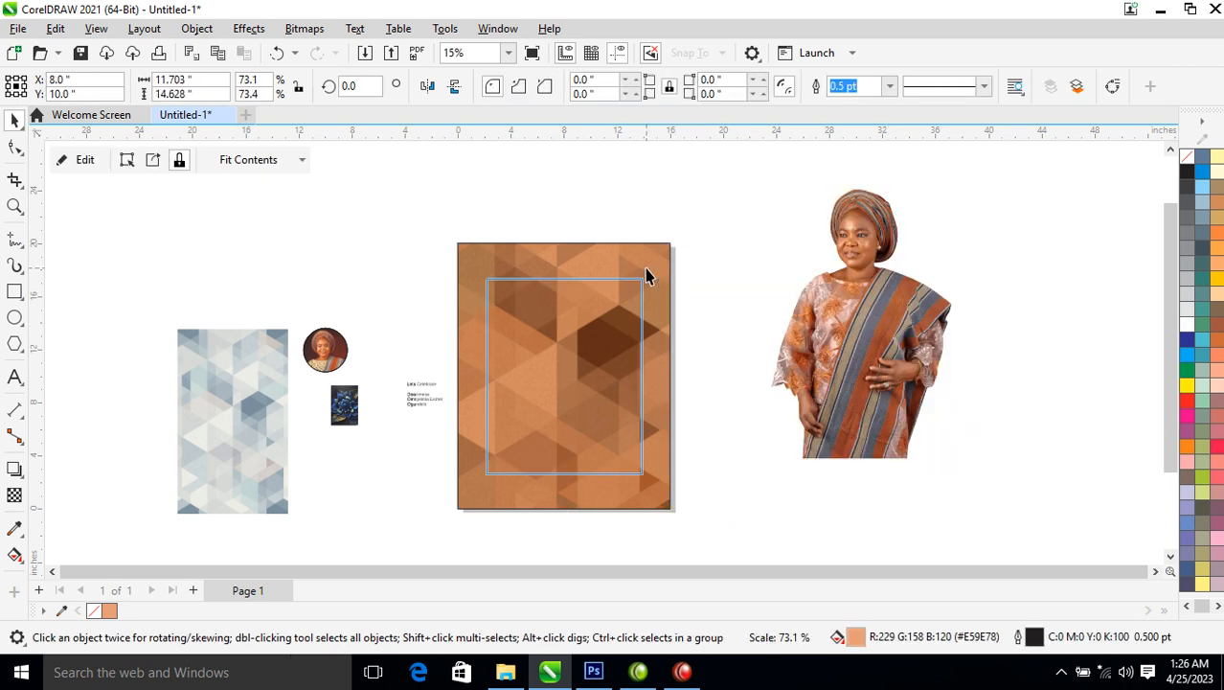
right_click(646, 278)
key("Escape")
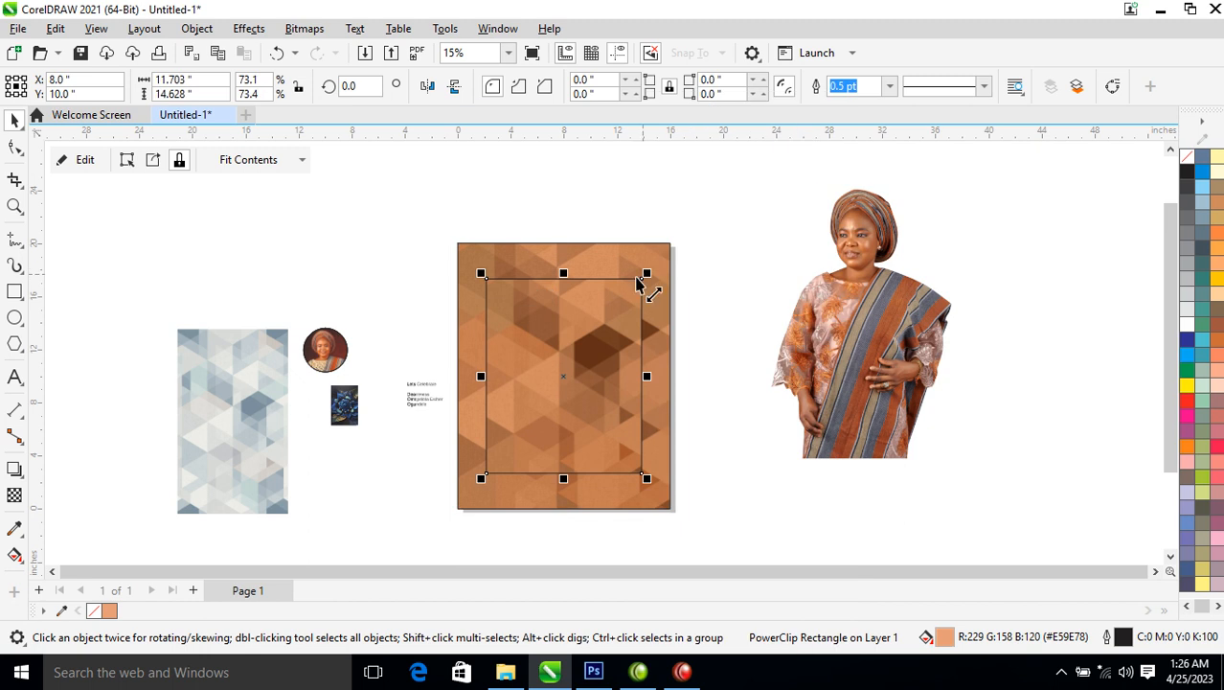
mouse_move(650, 275)
left_mouse_down()
mouse_move(678, 263)
mouse_move(653, 253)
left_mouse_up()
right_click(653, 252)
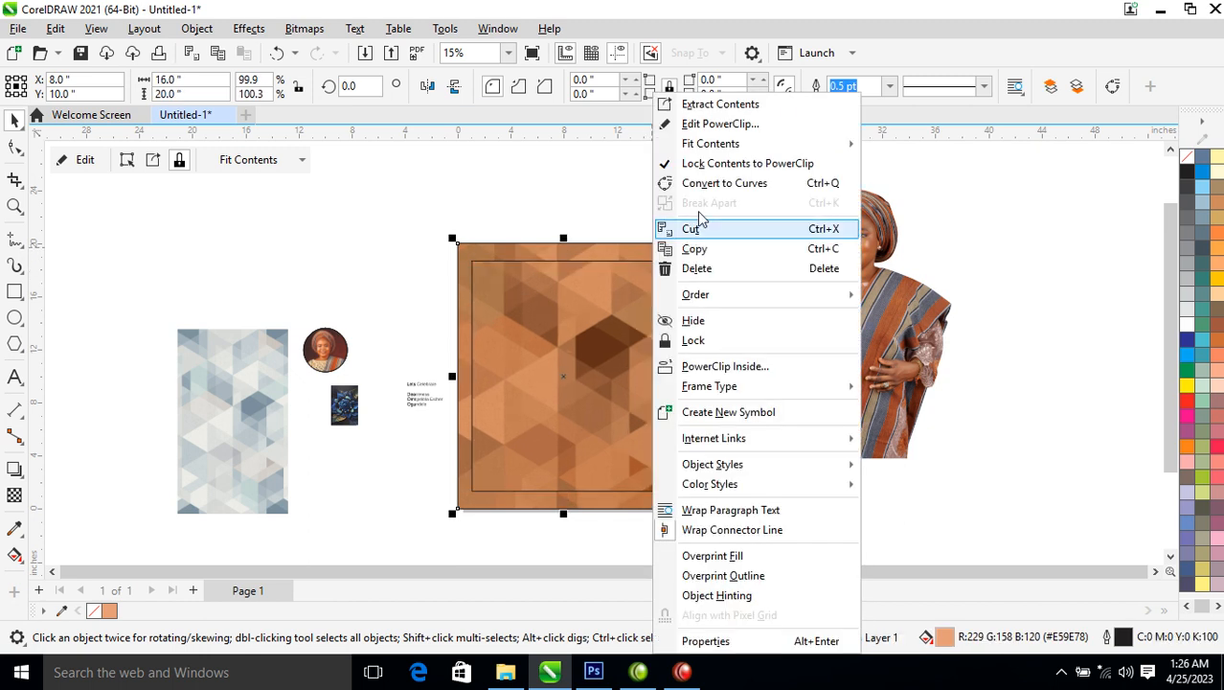
Delete the extracted pattern and remove the frame from the outer rectangle
left_click(719, 104)
key("Delete")
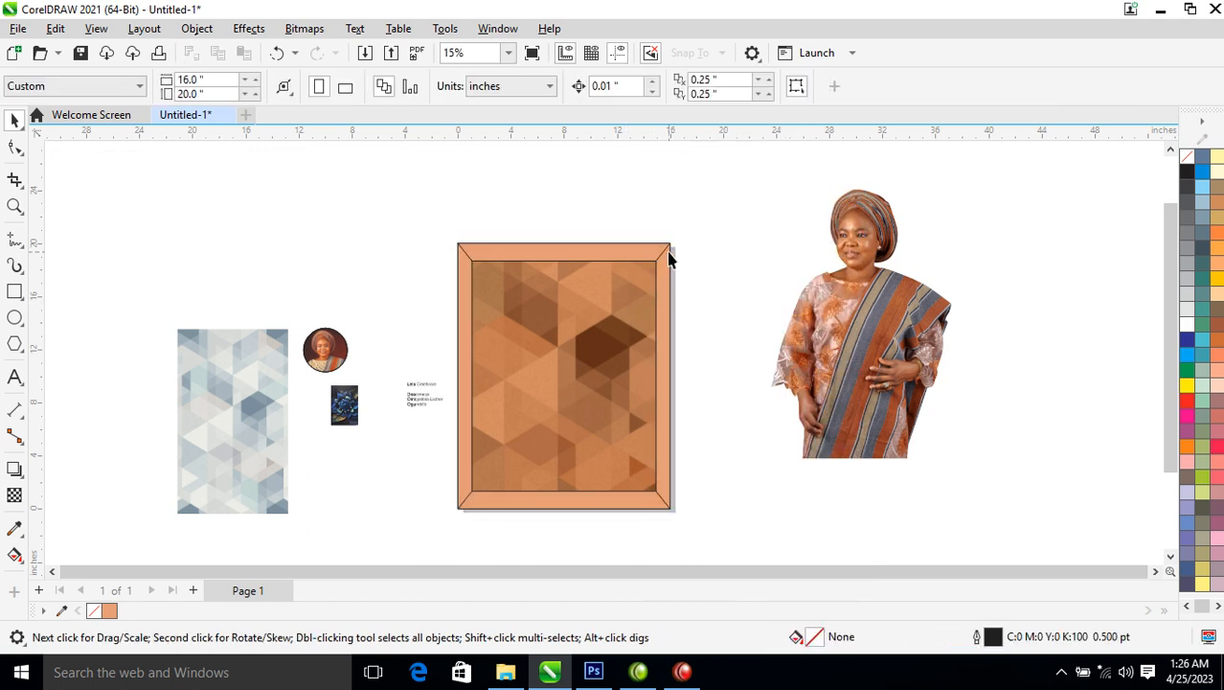
left_click(657, 253)
right_click(657, 253)
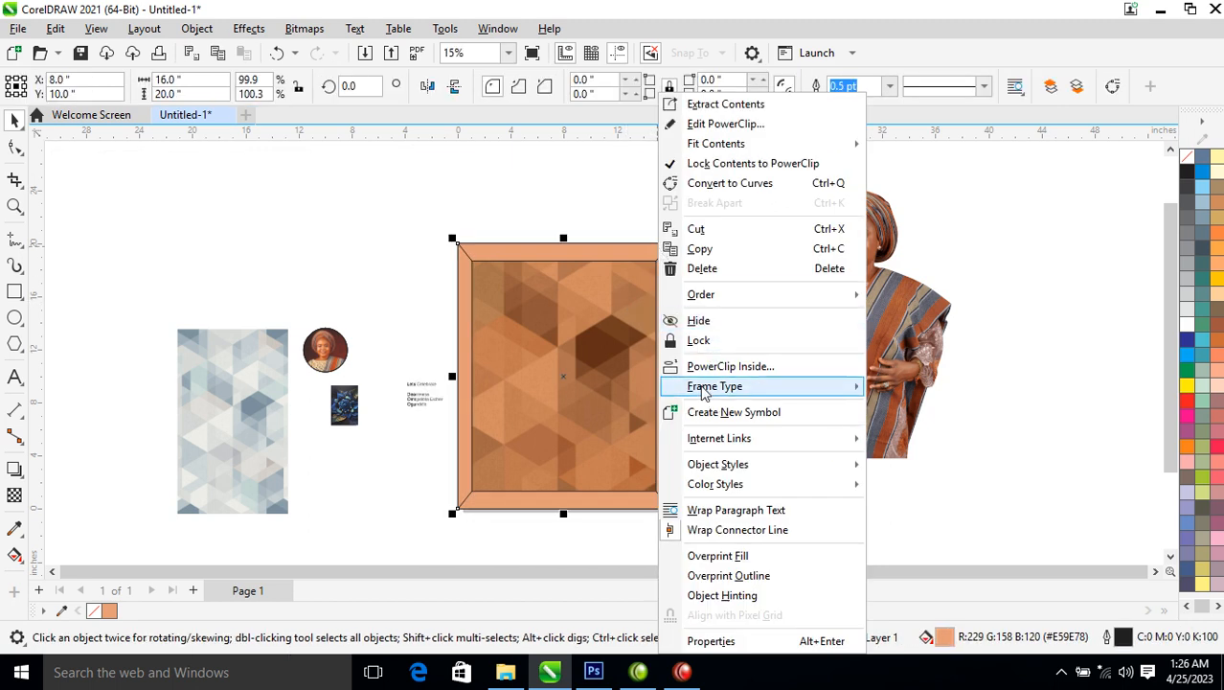
mouse_move(704, 393)
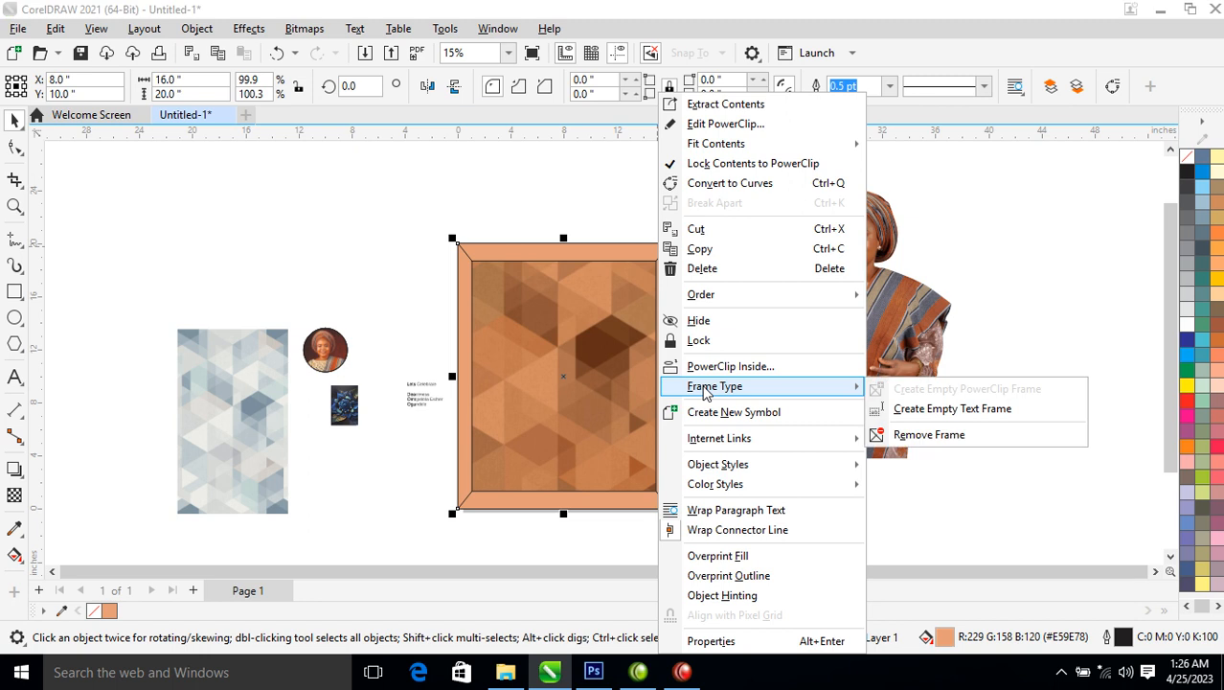
left_click(934, 436)
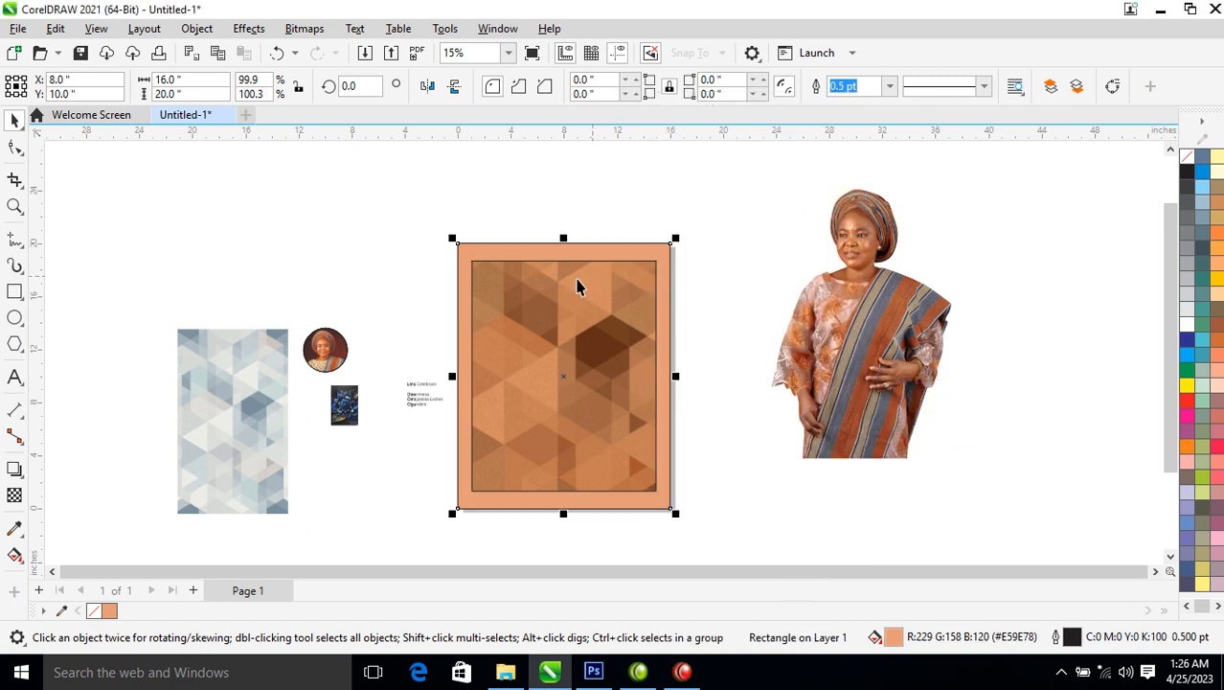
Fill the outer rectangle with the brown sampled from the woman's shawl
left_click(14, 529)
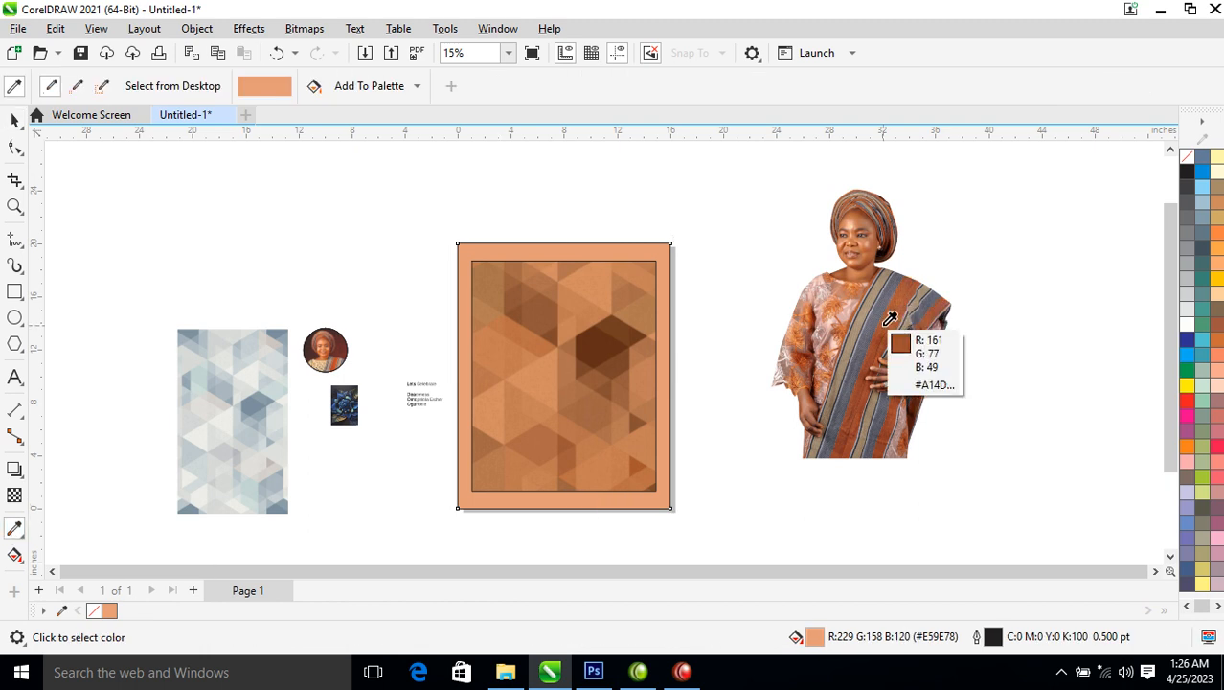
left_click(890, 319)
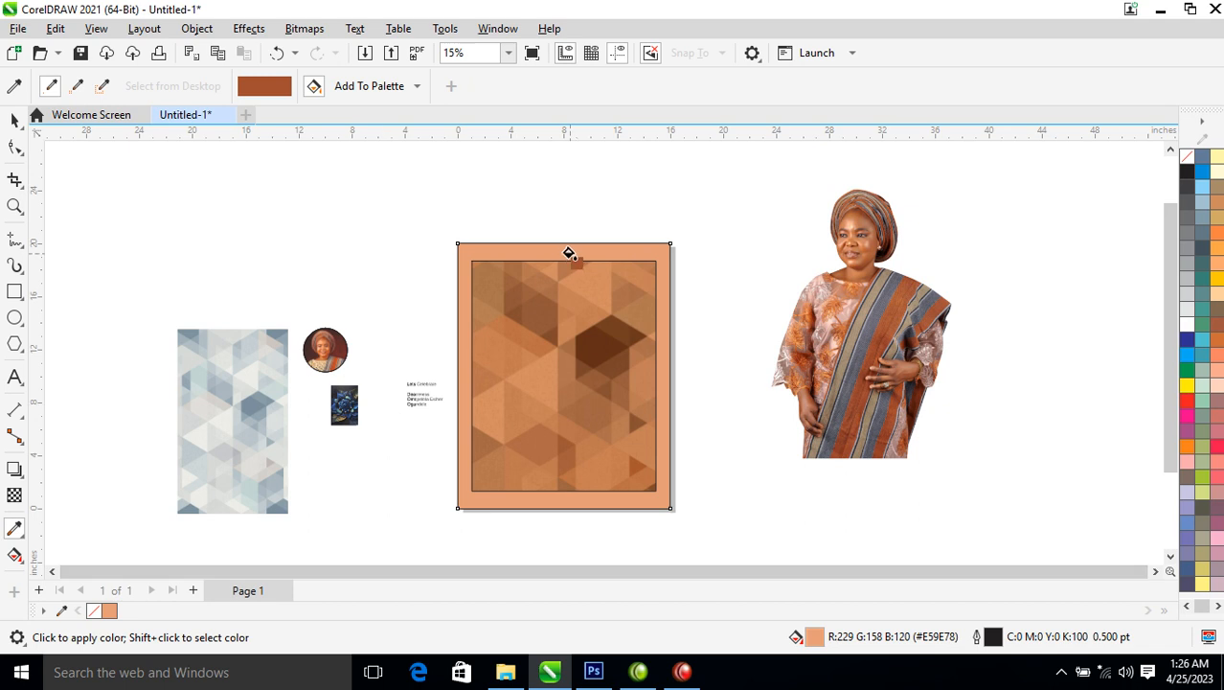
left_click(571, 247)
key("space")
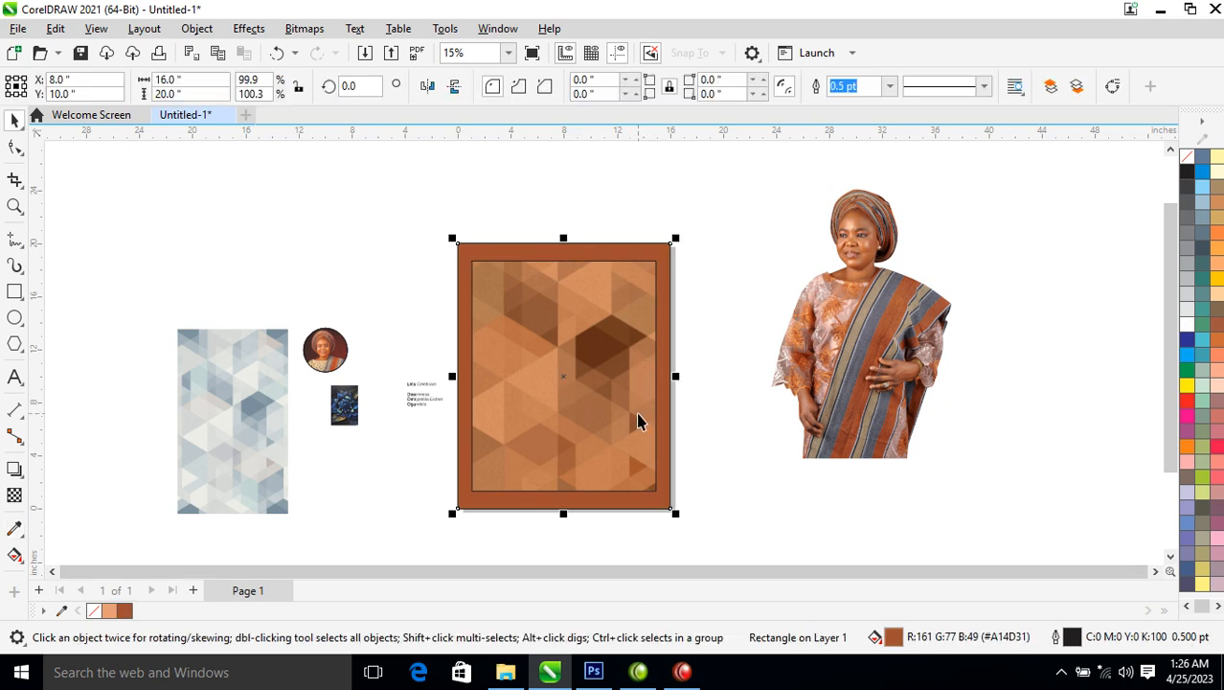
double_click(640, 394)
left_click(935, 405, "ctrl")
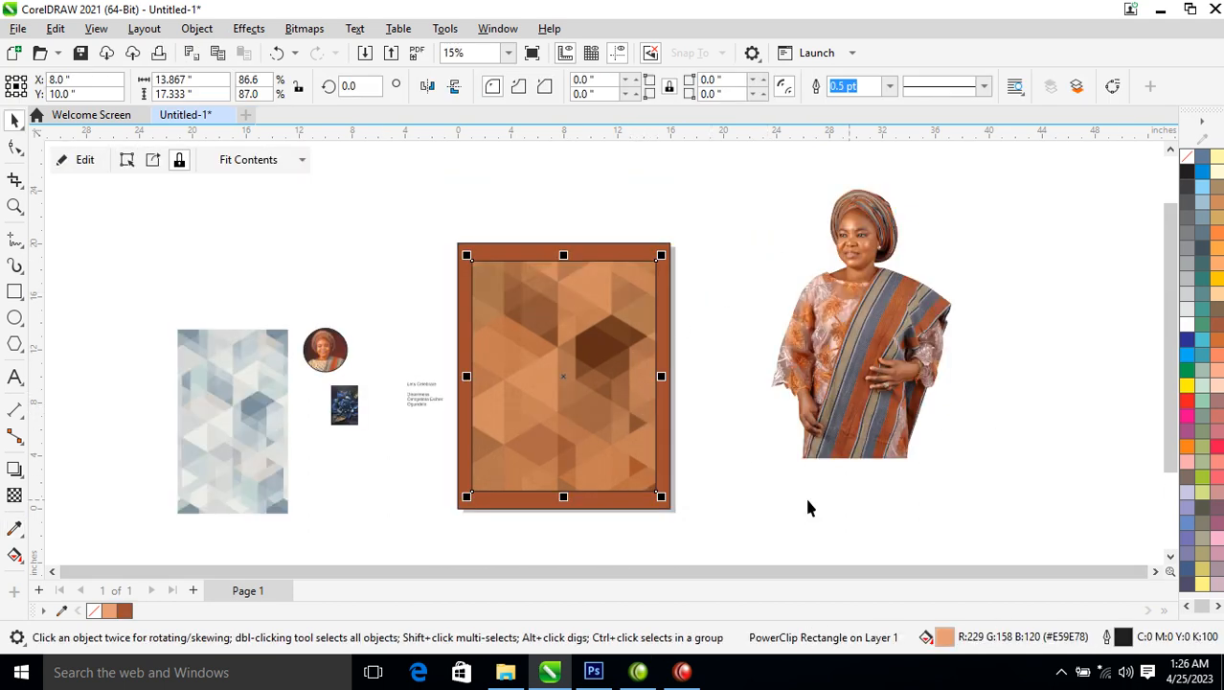
Give the pattern panel a white 9 pt outline that scales with the object
right_click(1186, 330)
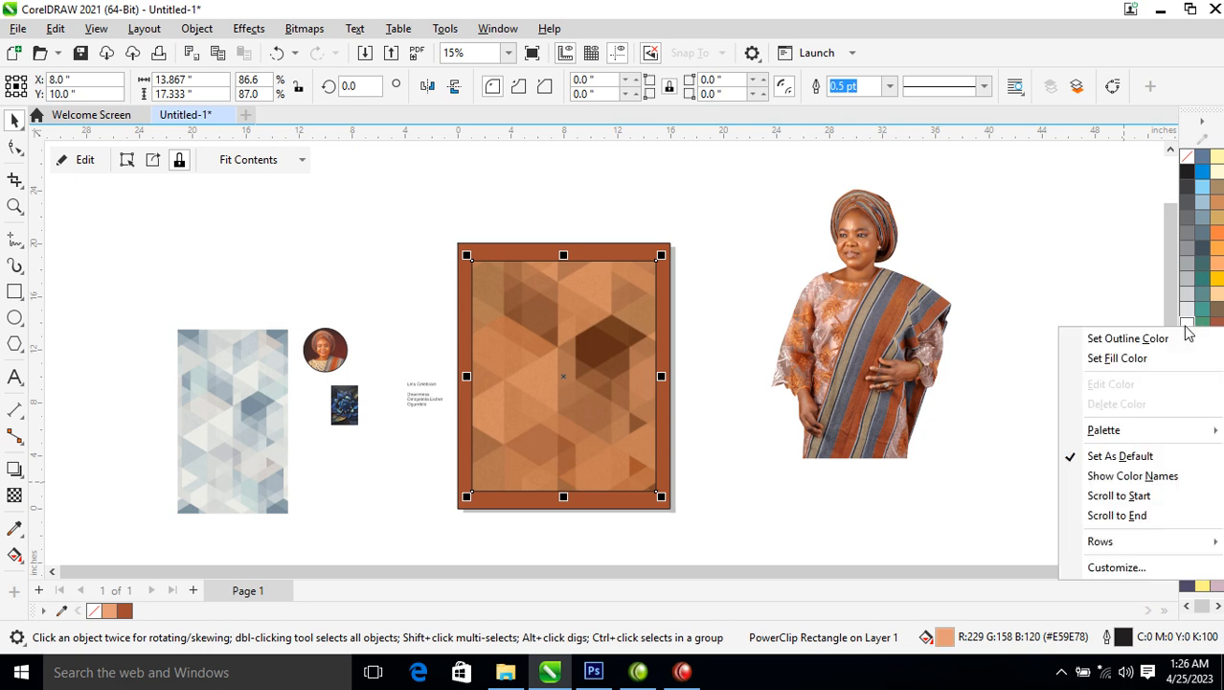
left_click(1133, 338)
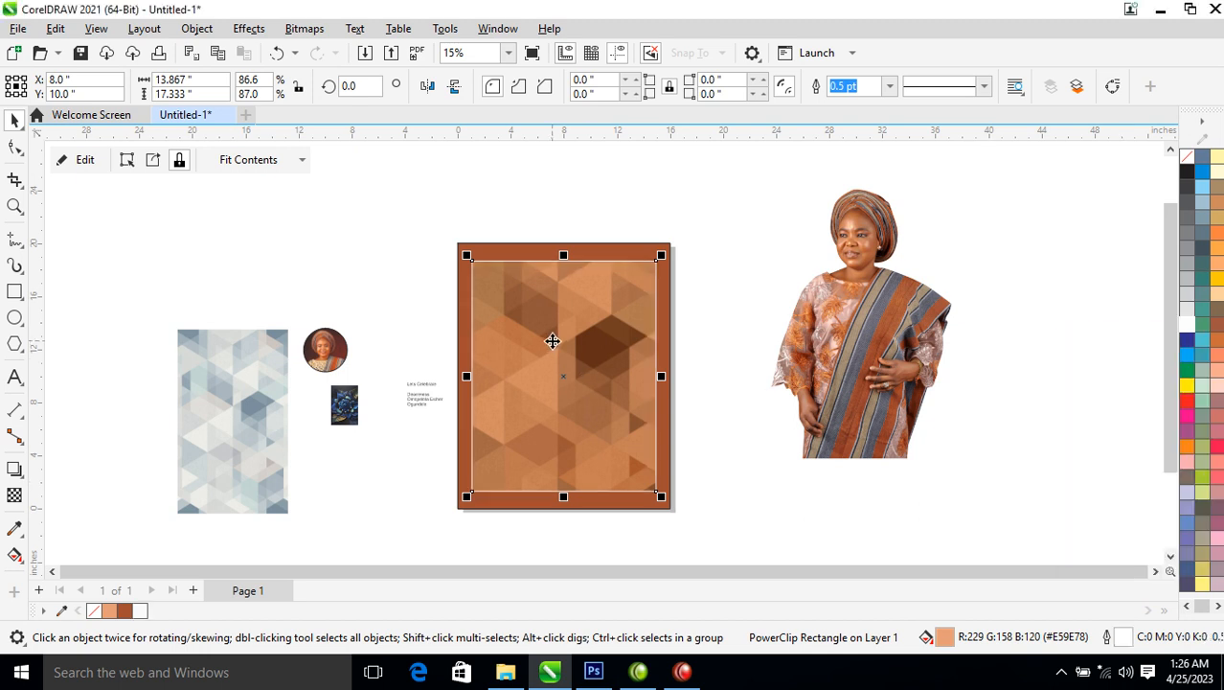
key("F12")
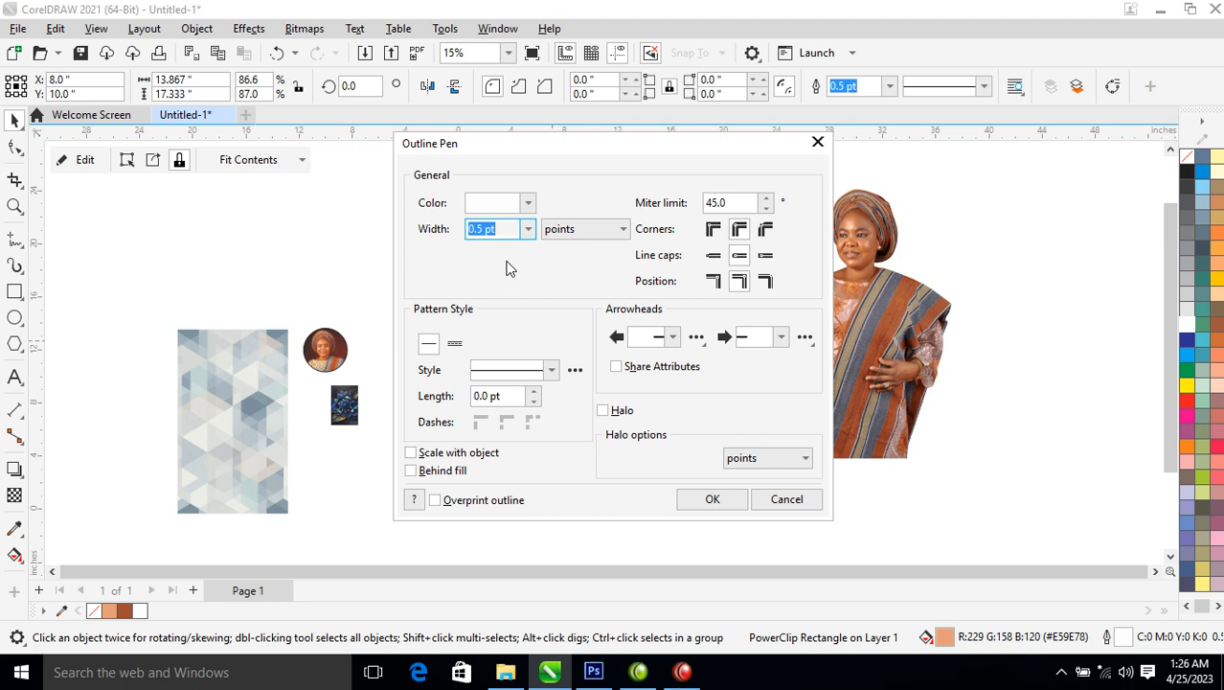
type("5")
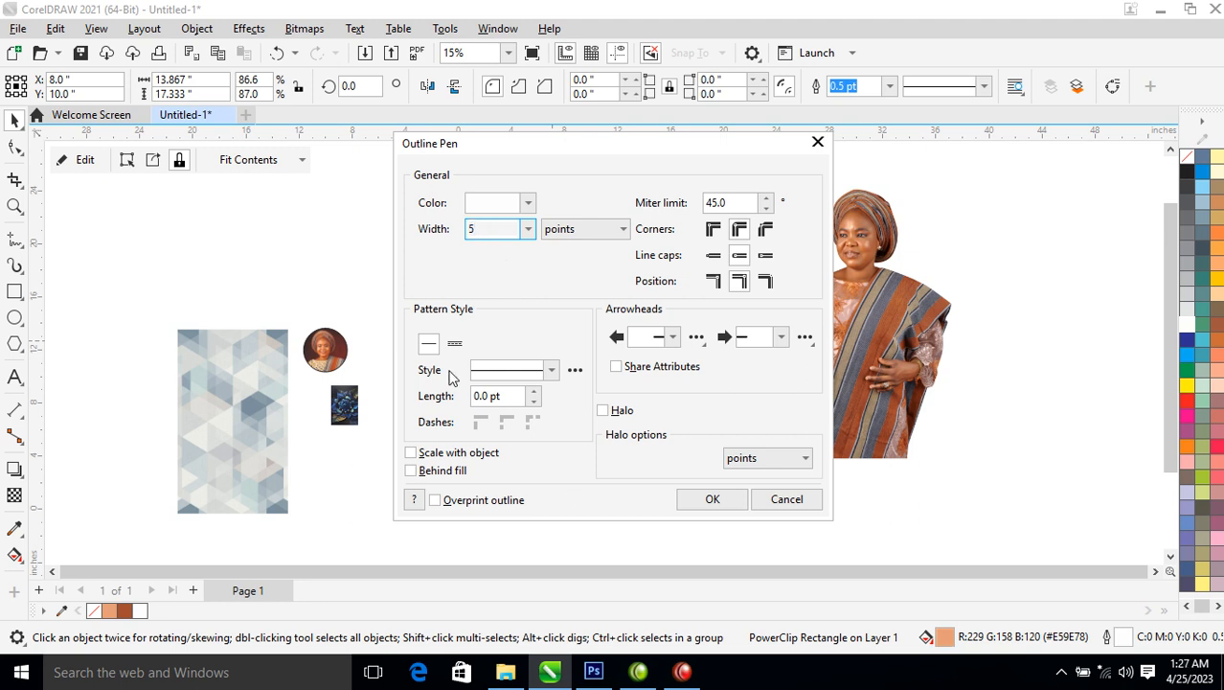
left_click(414, 454)
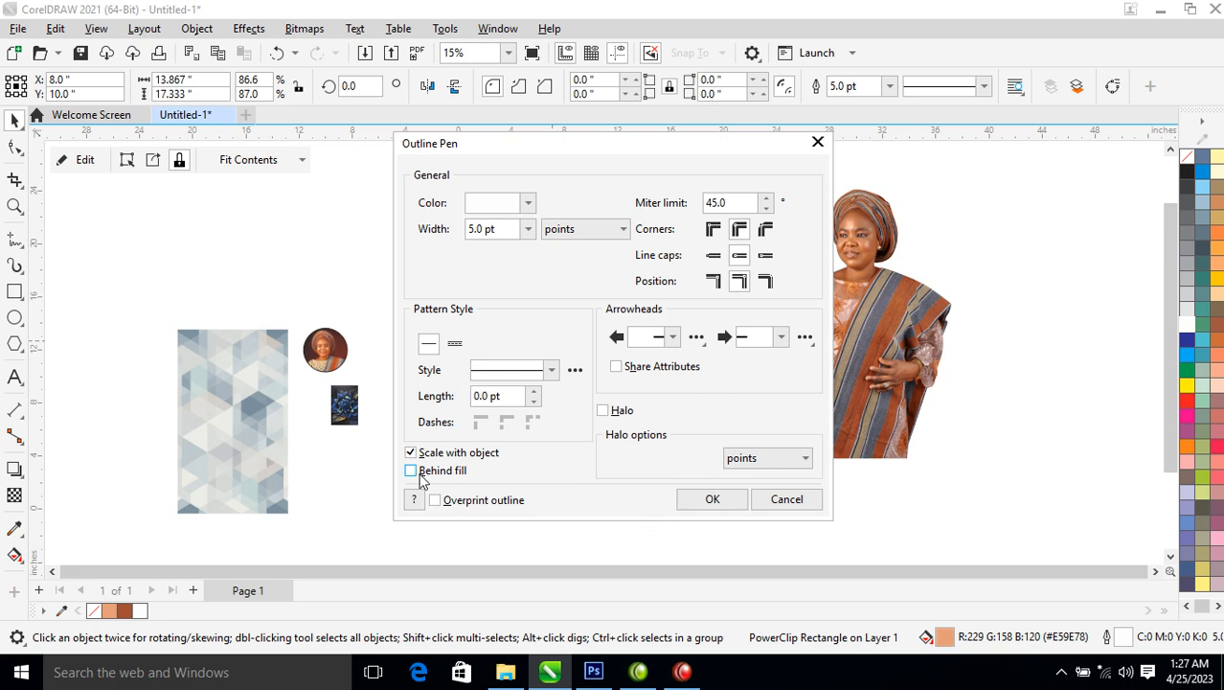
left_click(713, 499)
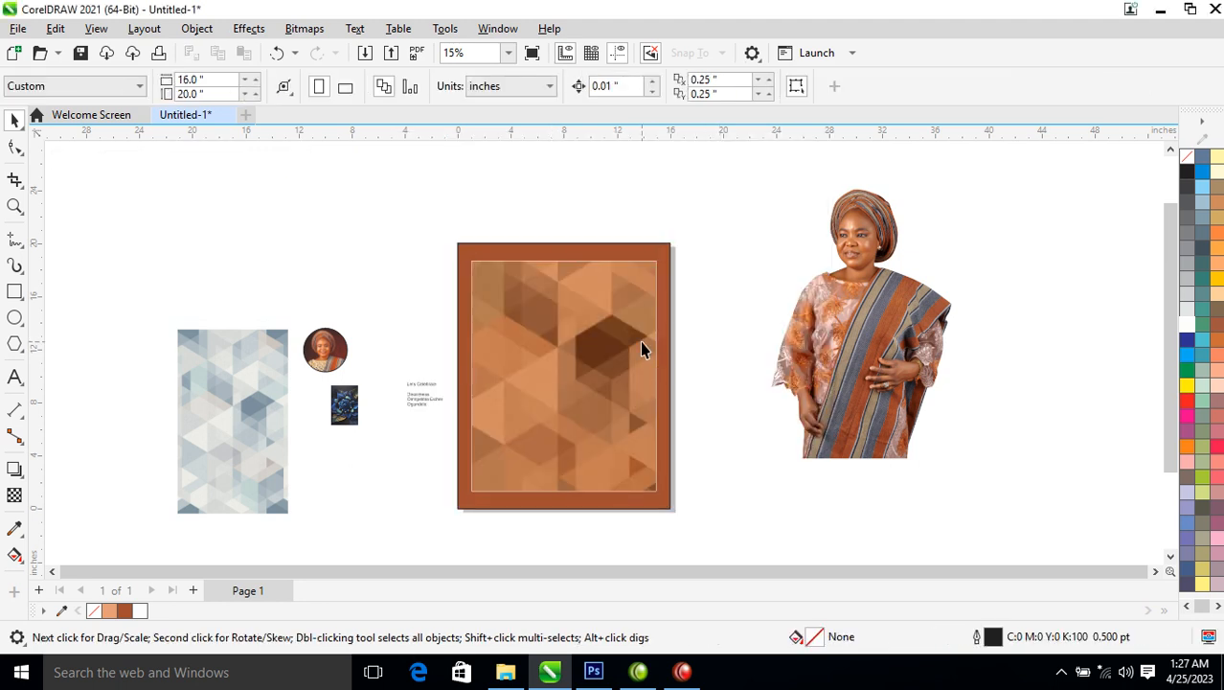
key("F12")
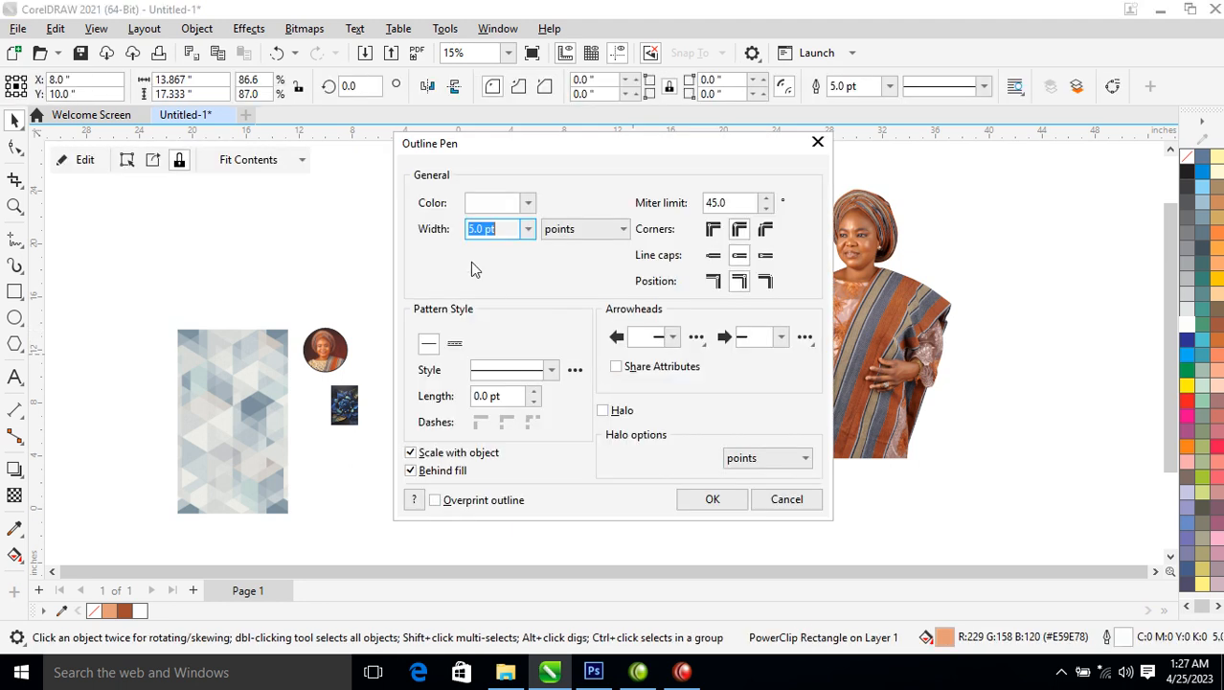
type("9")
key("Return")
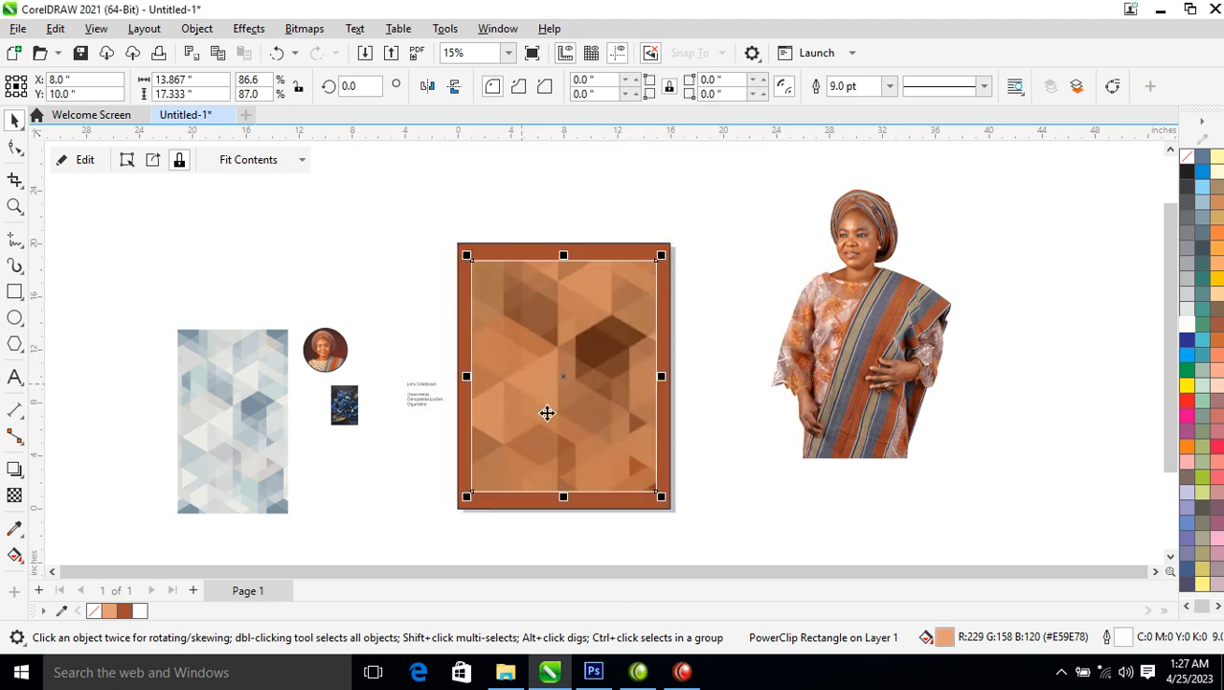
PowerClip the woman's photo inside the patterned panel
left_click_drag(902, 316, 589, 348)
left_click(659, 403)
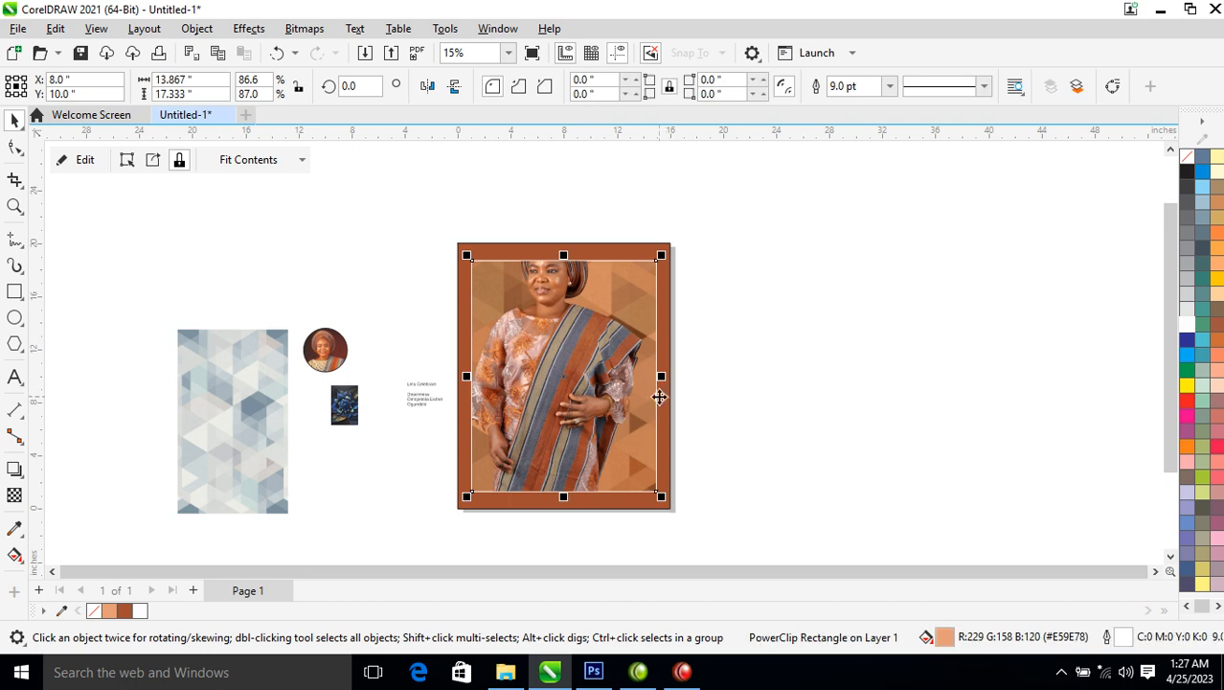
left_click(571, 363, "alt")
left_click_drag(577, 342, 592, 401)
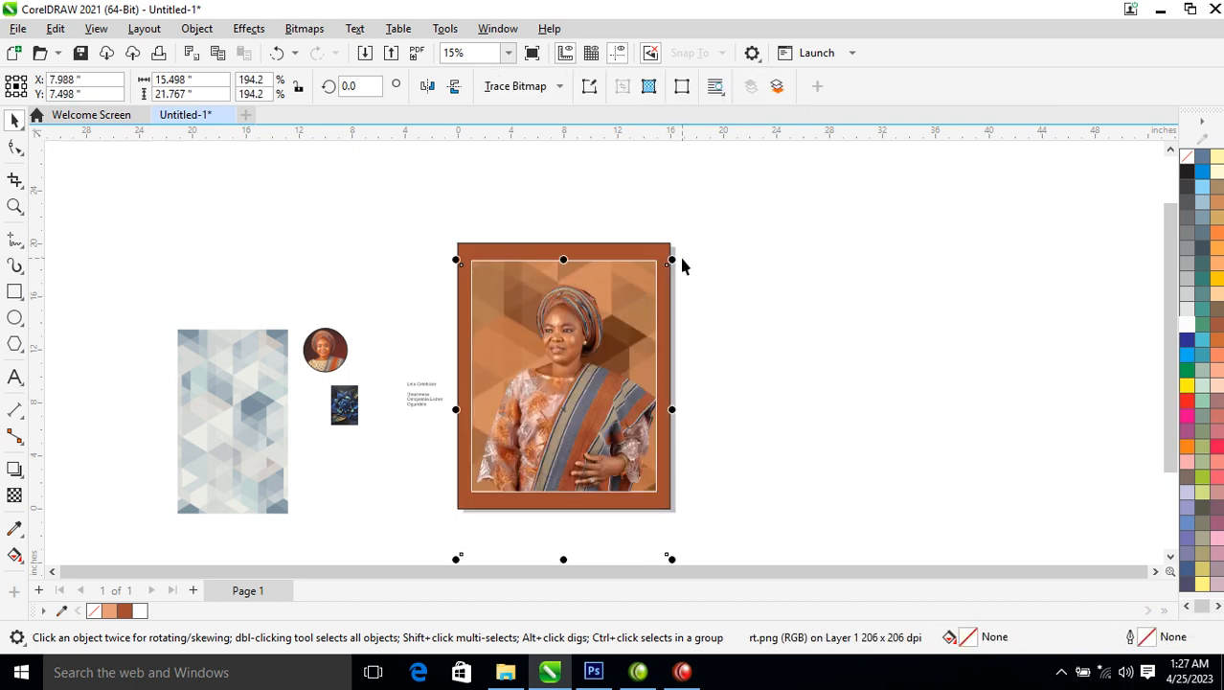
left_click_drag(686, 273, 705, 243)
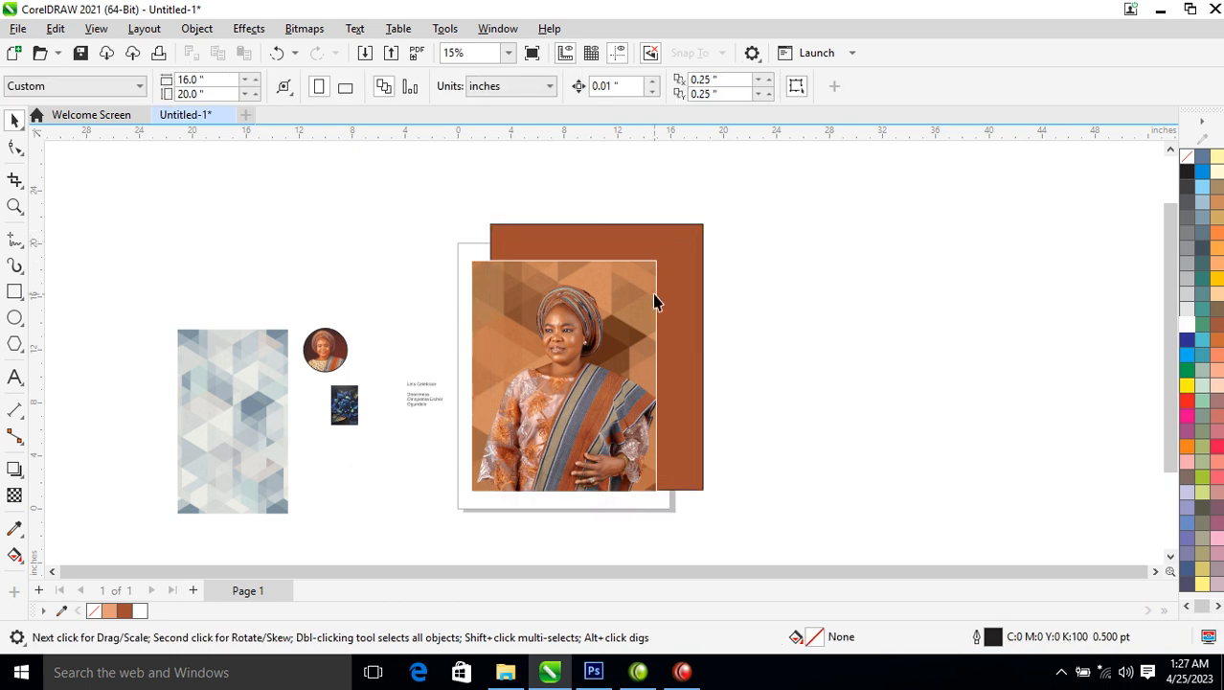
key("ctrl+z")
Enlarge the clipped photo to about 269% and position it as a head-and-shoulders portrait
left_click(593, 374)
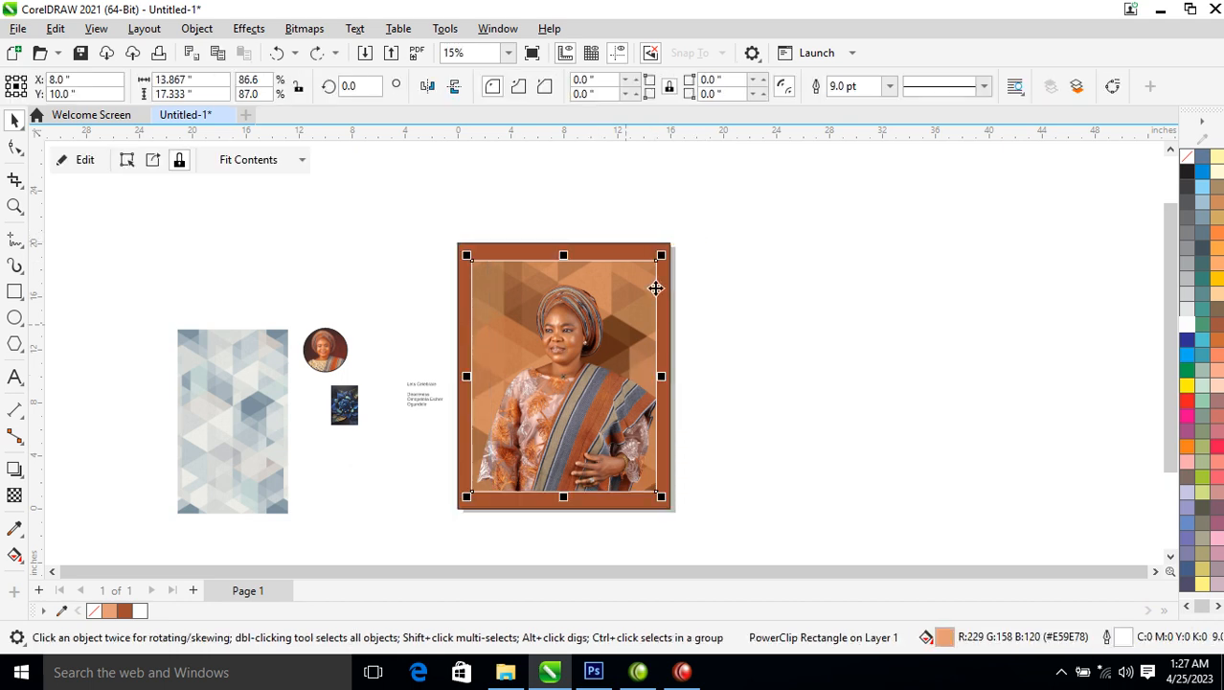
left_click(569, 378, "alt")
left_click(572, 373, "alt")
left_click(567, 384, "alt")
left_click(567, 388, "alt")
left_click(634, 231)
left_click(540, 397)
left_click(540, 398, "alt")
left_click_drag(673, 260, 697, 247)
left_click_drag(590, 328, 602, 357)
left_click(602, 357)
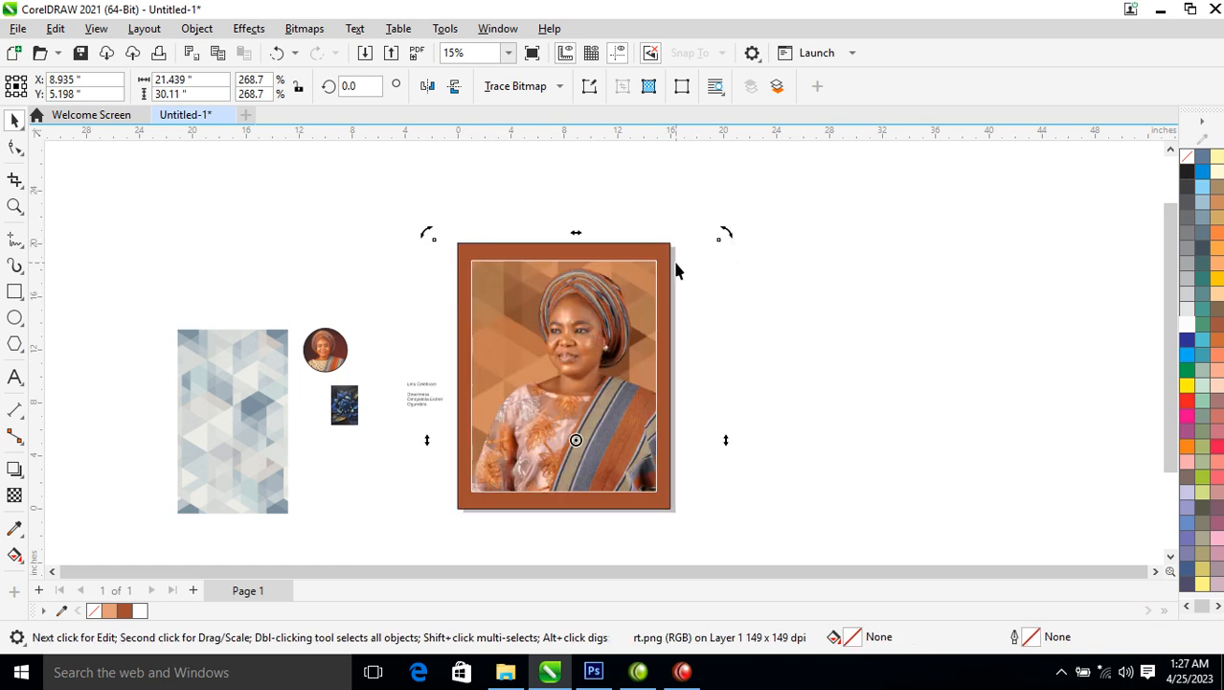
left_click(598, 323)
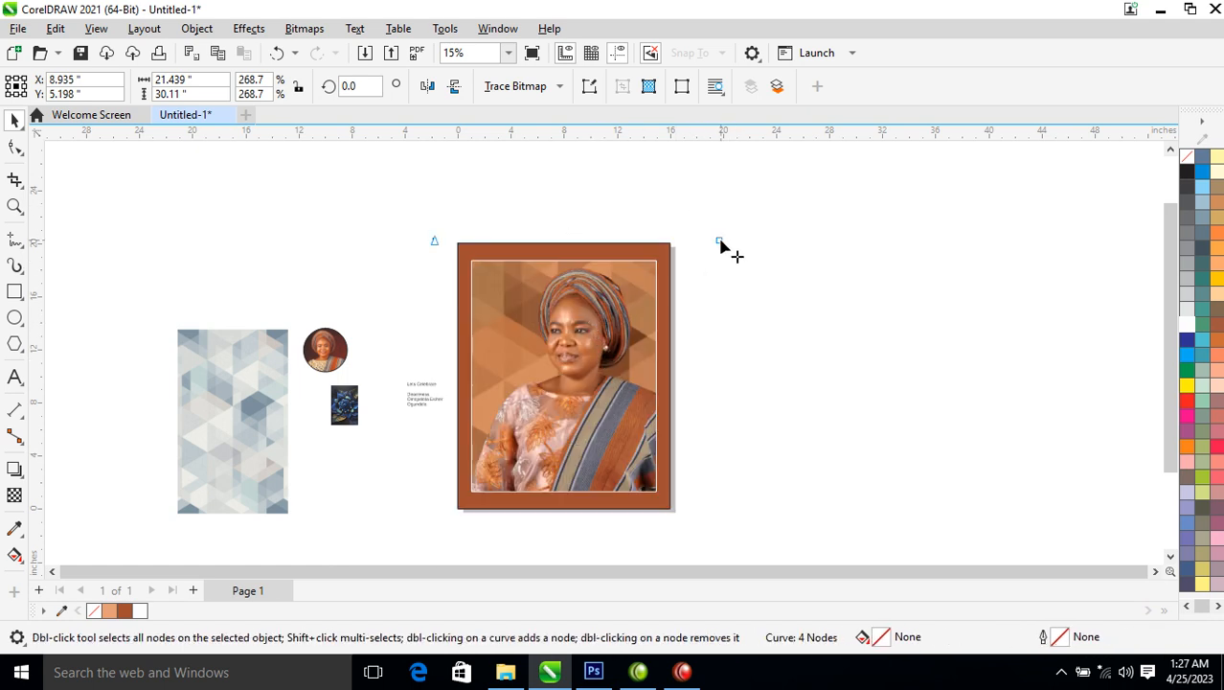
key("i")
key("space")
left_click_drag(721, 238, 719, 258)
left_click(729, 296)
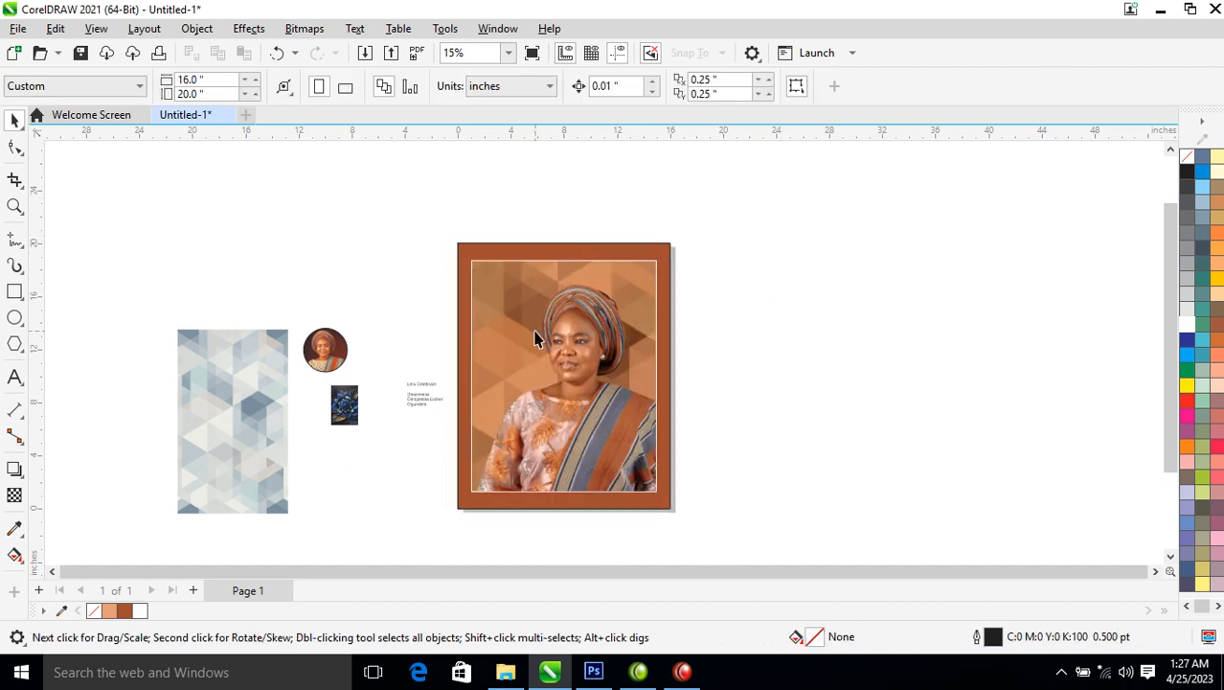
Lighten the panel's tint with white, then drag the Lets Celebrate text toward the portrait
left_click(538, 343)
left_click(1187, 325, "ctrl")
left_click(1187, 325, "ctrl")
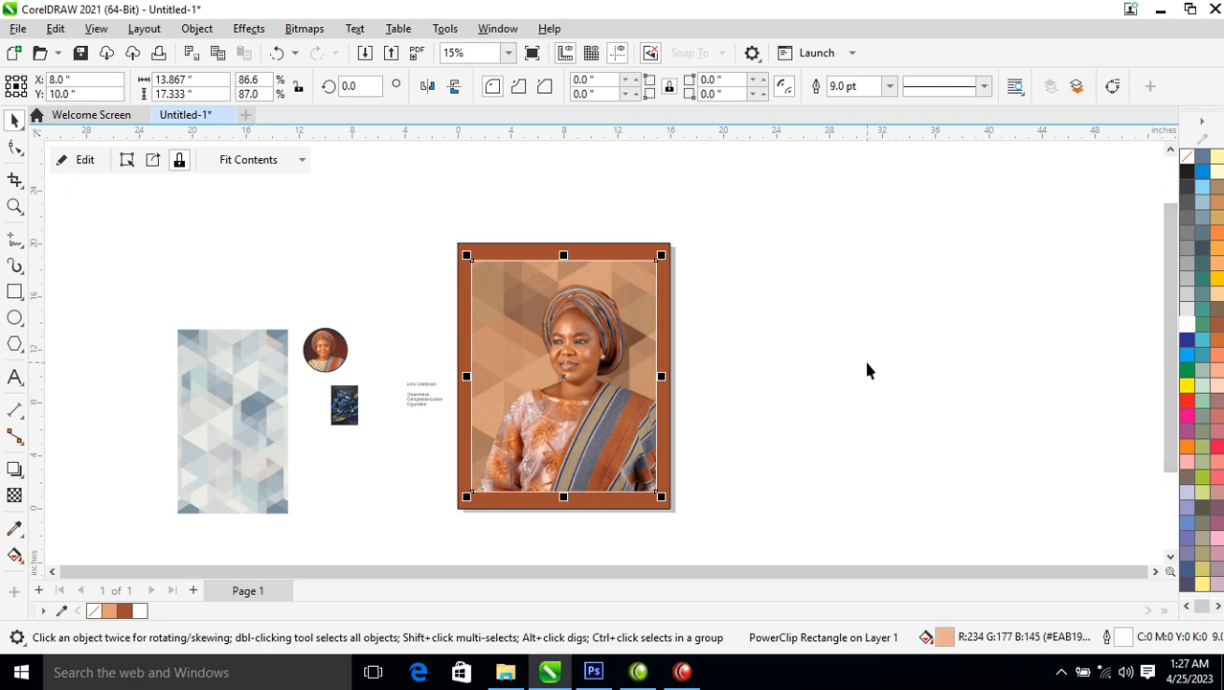
key("z")
left_click_drag(323, 230, 768, 446)
left_click_drag(376, 443, 548, 238)
Copy the Lets Celebrate text onto the portrait's upper left, delete the original, and color it white
right_click(548, 237)
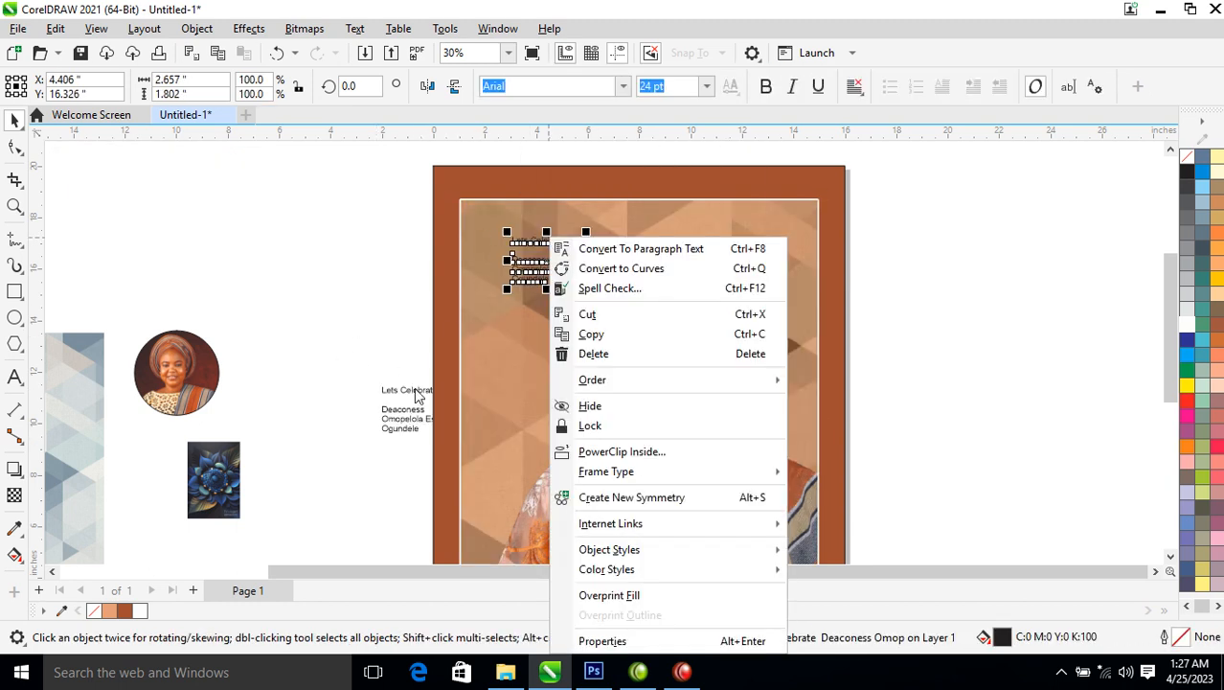
left_click(418, 396)
left_click(415, 393)
key("Delete")
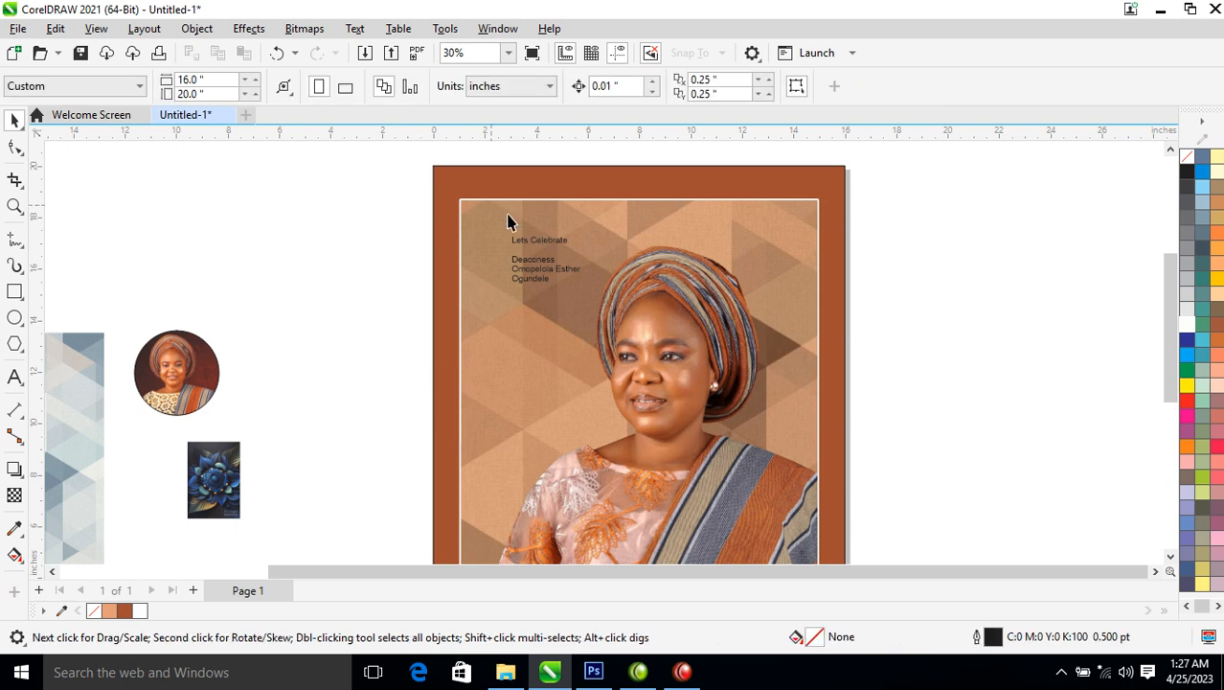
key("z")
left_click_drag(452, 183, 640, 334)
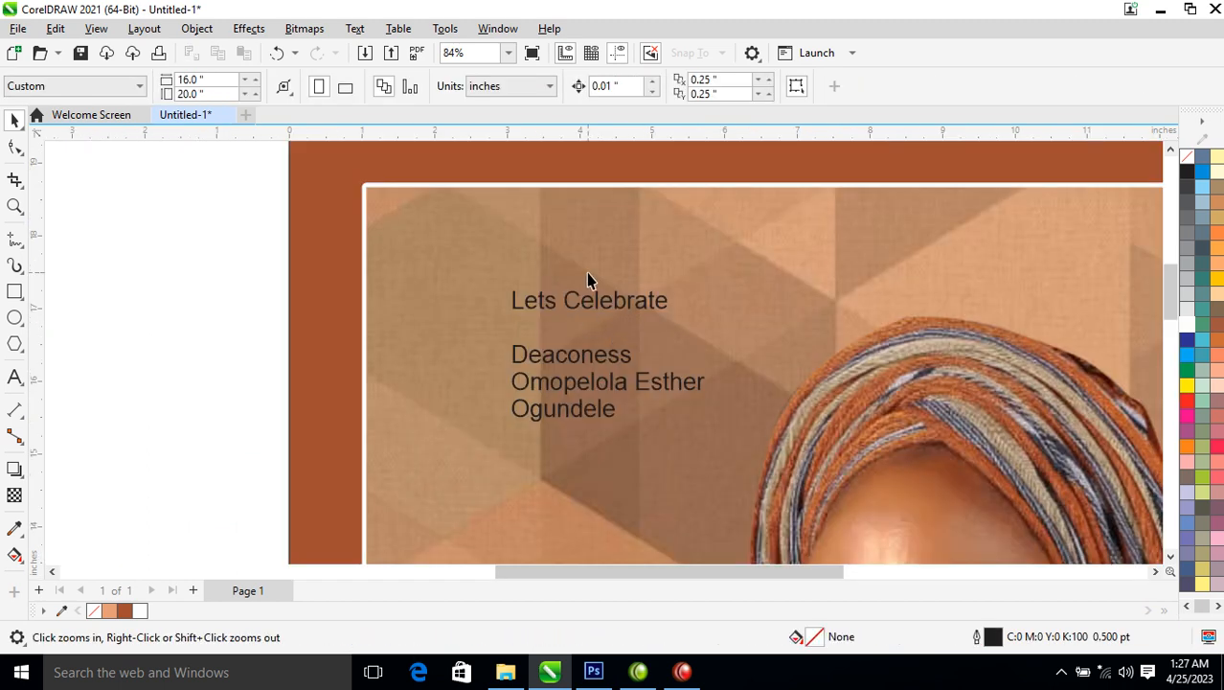
key("space")
left_click(641, 303)
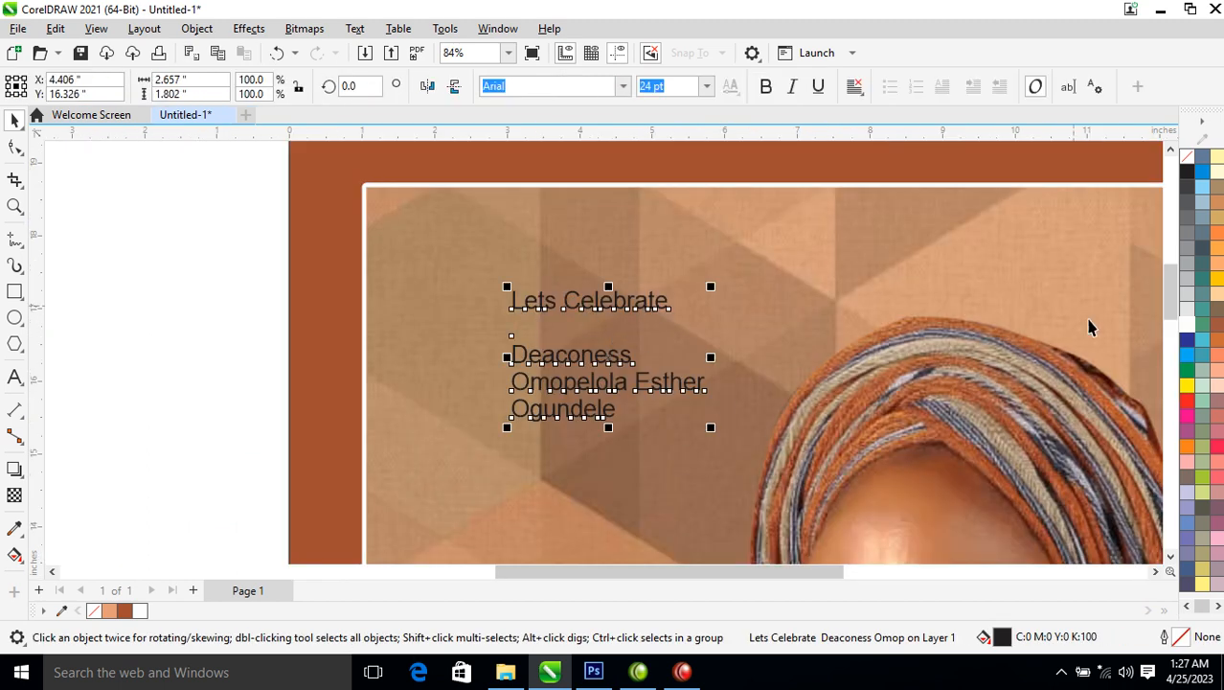
left_click(1187, 323)
scroll(454, 328, "down", 2)
scroll(454, 329, "down", 2)
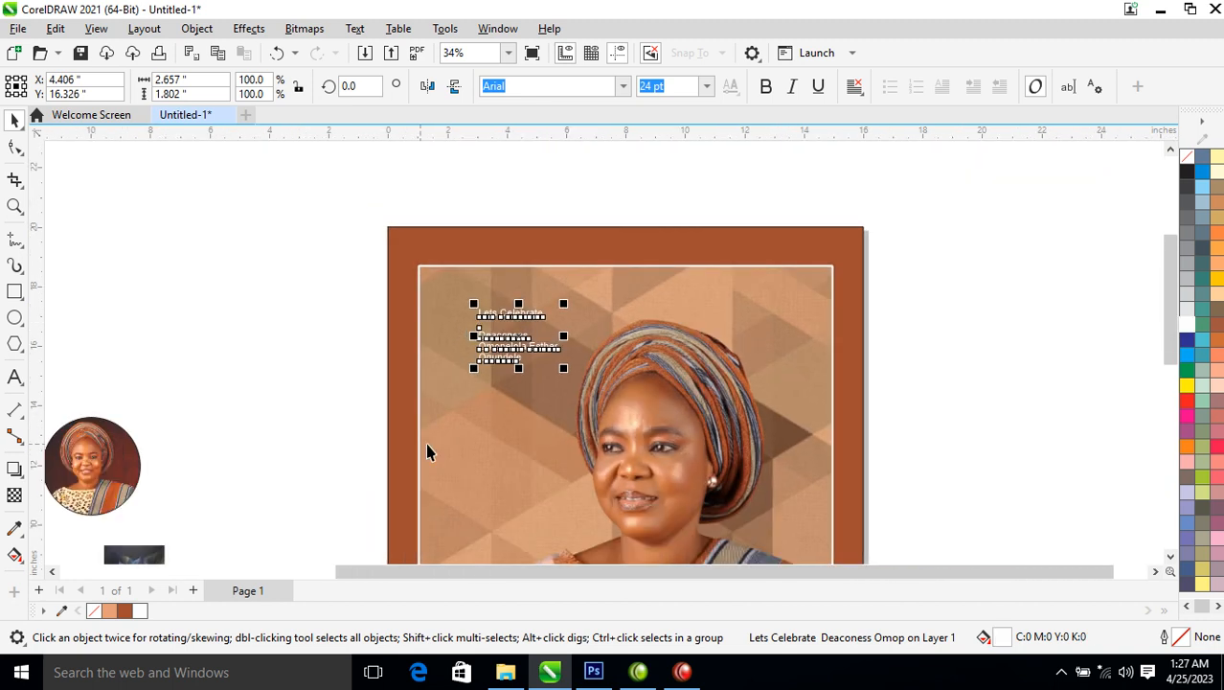
Draw a tall rectangle over the text and give it the outer frame's brown fill
left_click(14, 291)
mouse_move(456, 266)
left_mouse_down()
mouse_move(557, 528)
mouse_move(569, 471)
left_mouse_up()
key("space")
left_click_drag(735, 242, 544, 287)
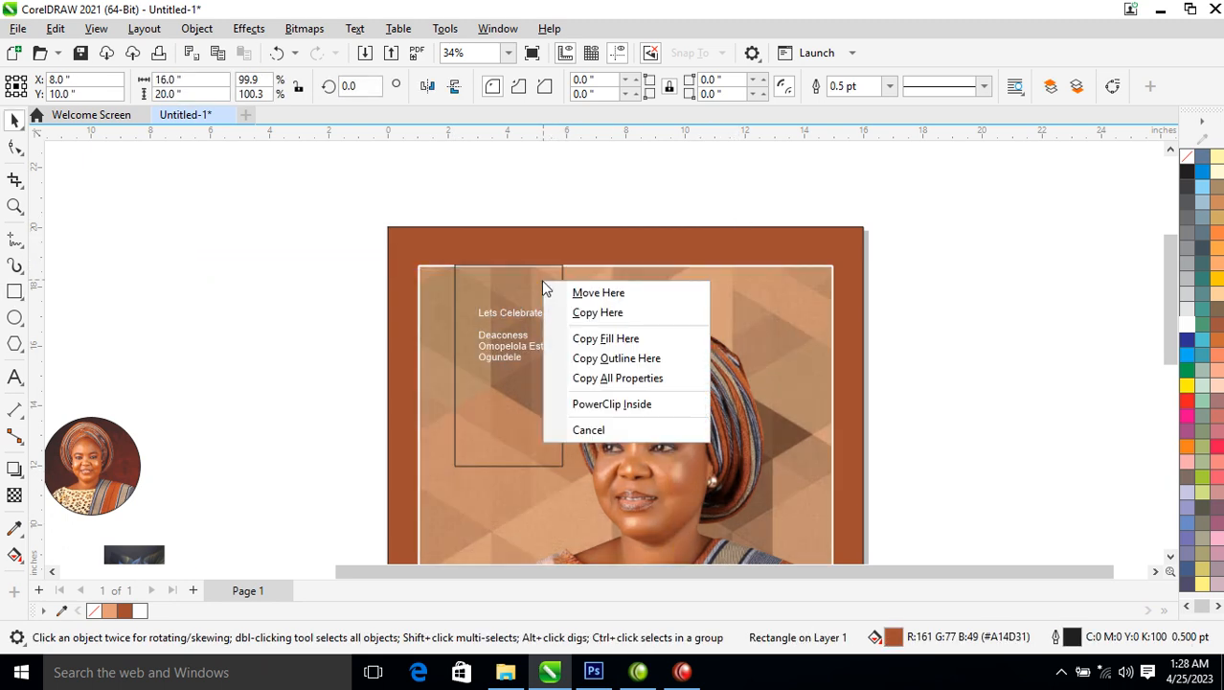
left_click(639, 380)
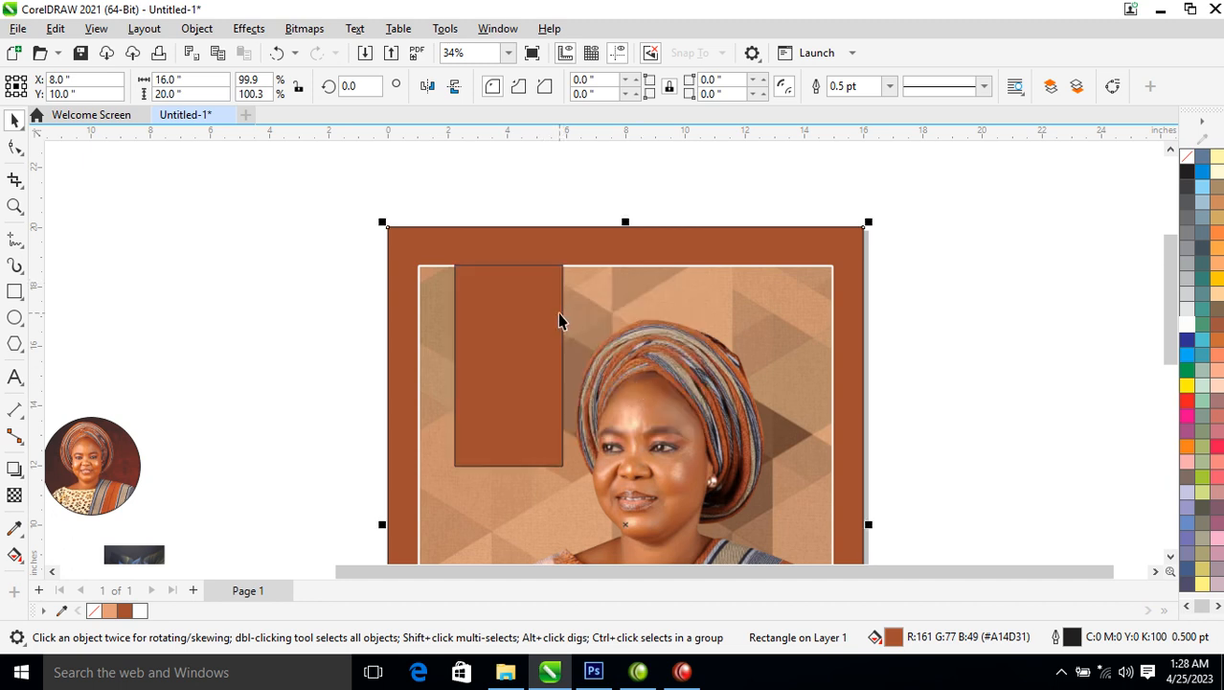
key("ctrl+z")
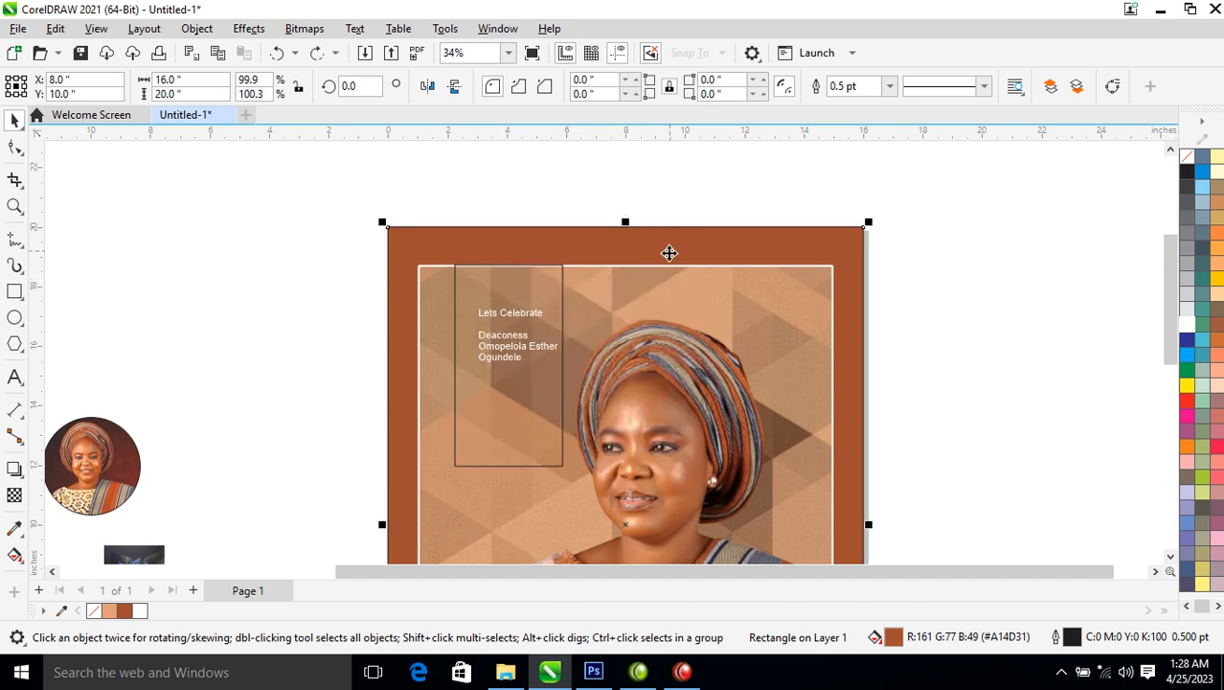
left_click_drag(740, 250, 533, 297)
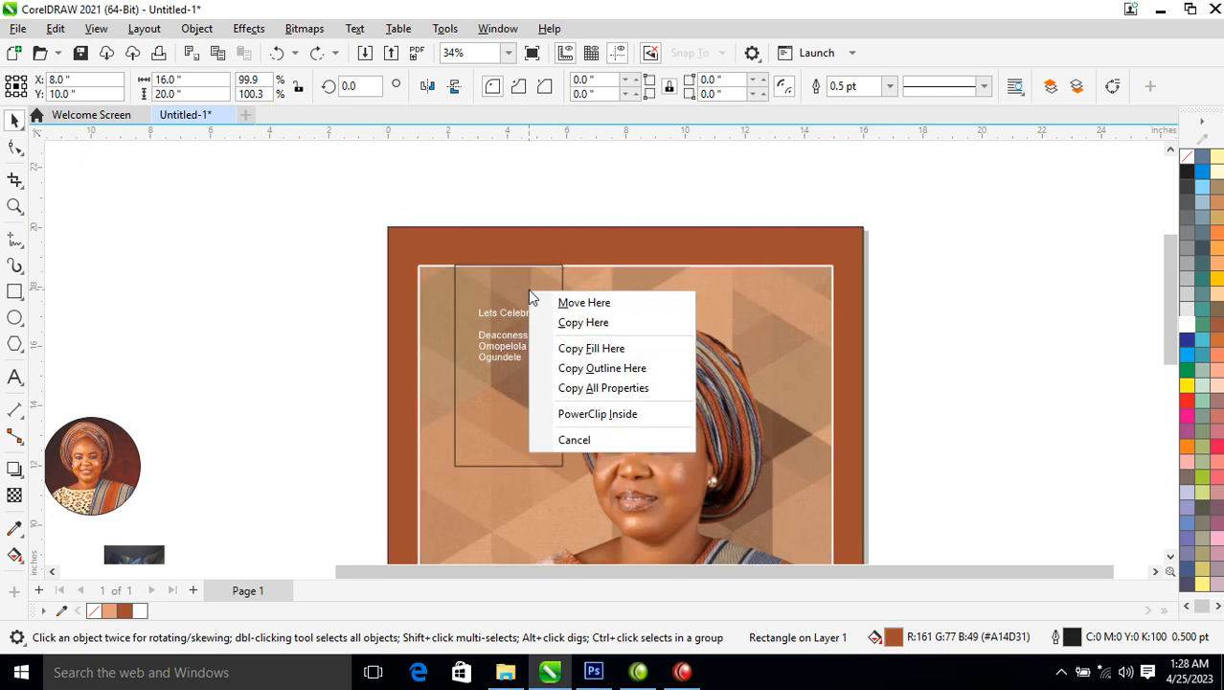
left_click(616, 391)
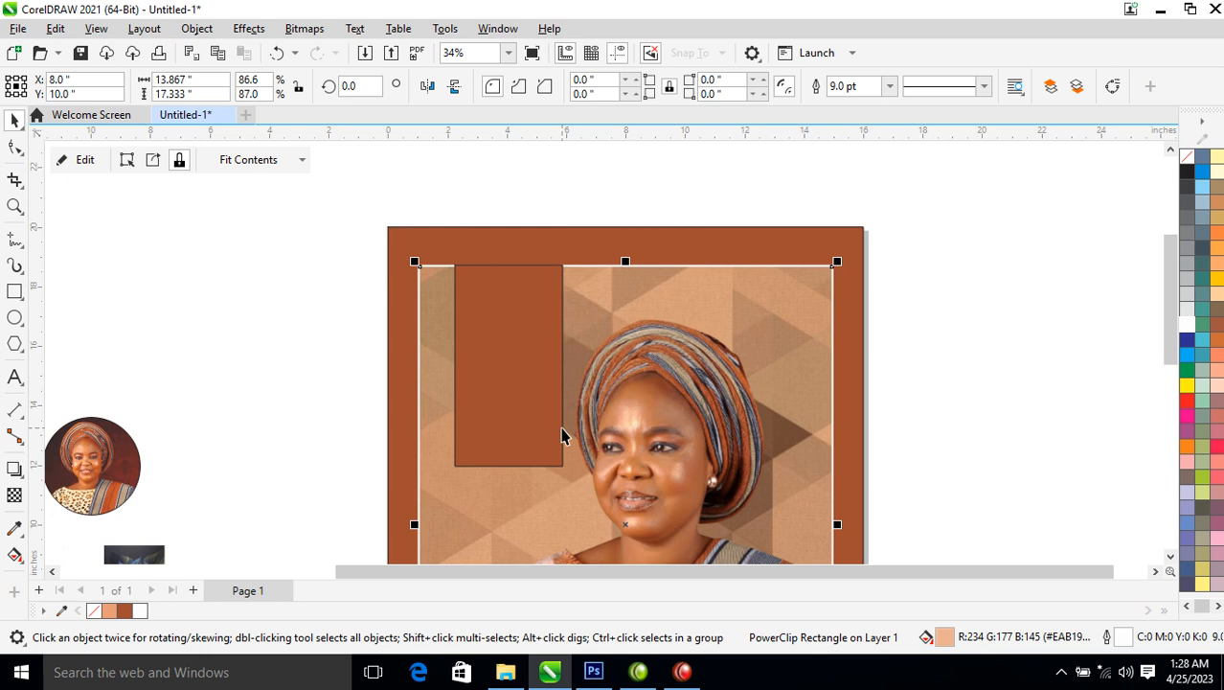
left_click(297, 415)
Place a copy of the flower image beside the page and enlarge it to about 409%
left_click_drag(160, 554, 319, 266)
right_click(319, 266)
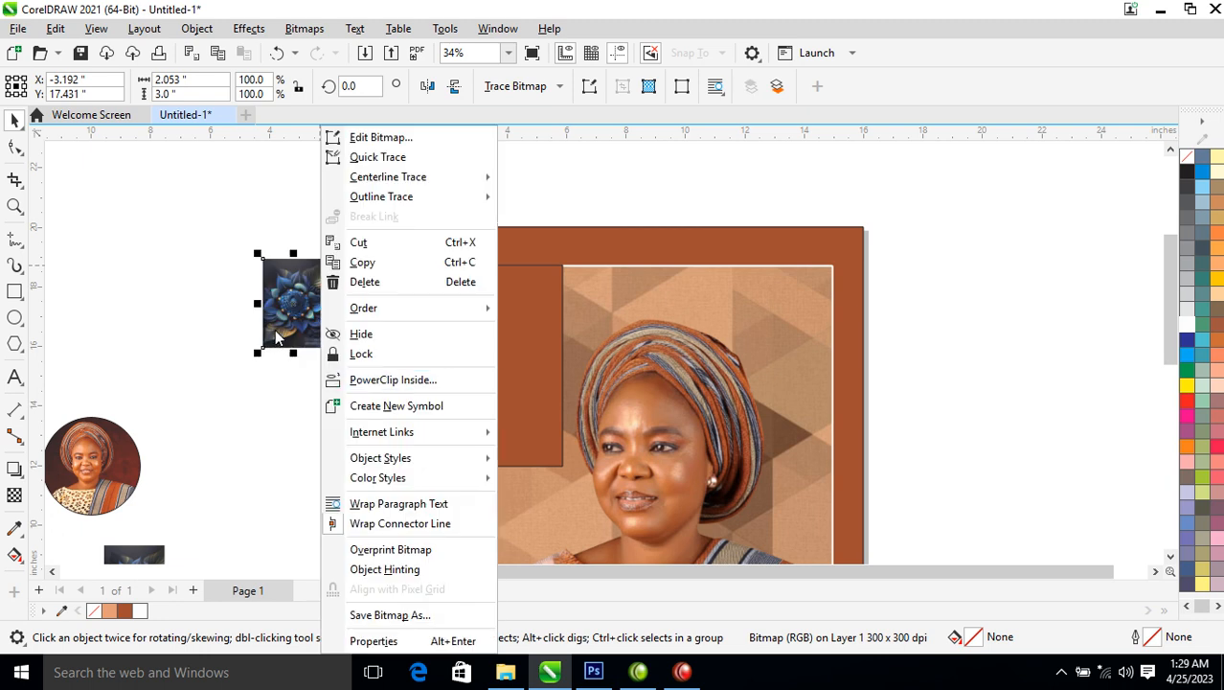
left_click(276, 336)
left_click(308, 305)
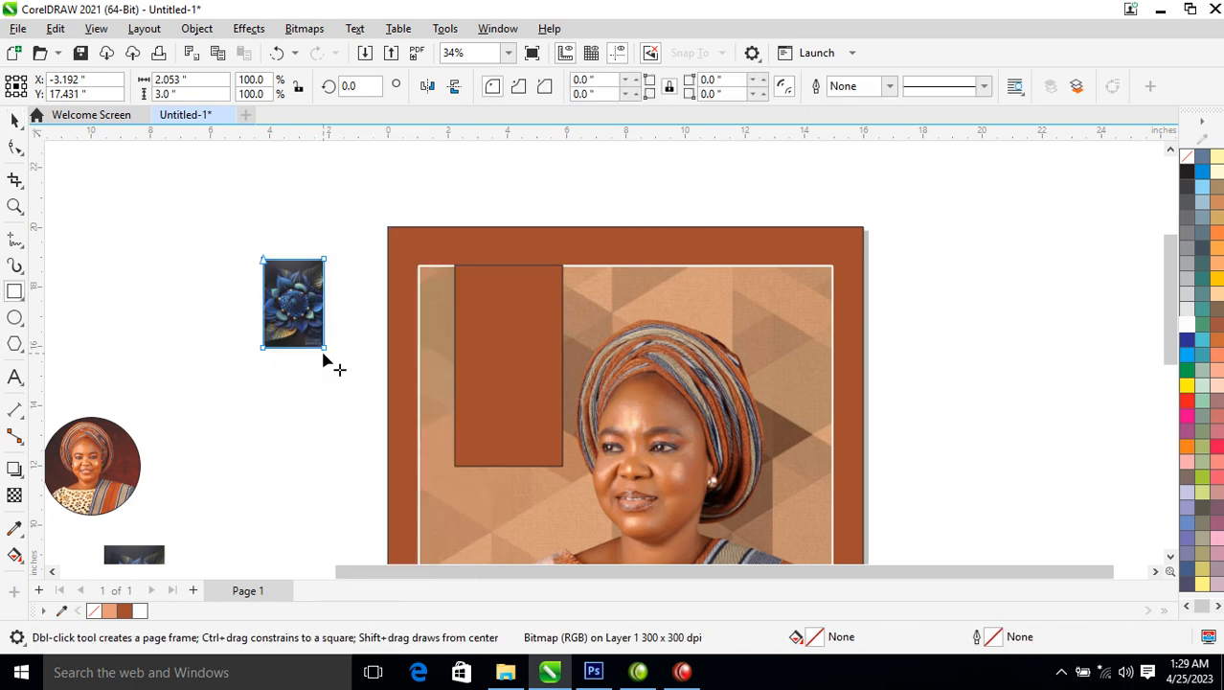
left_click(327, 354)
left_click_drag(328, 354, 465, 500)
Convert the flower copy to a Grayscale (8-bit) bitmap at 300 dpi and move it onto the frame's left side
key("alt+b")
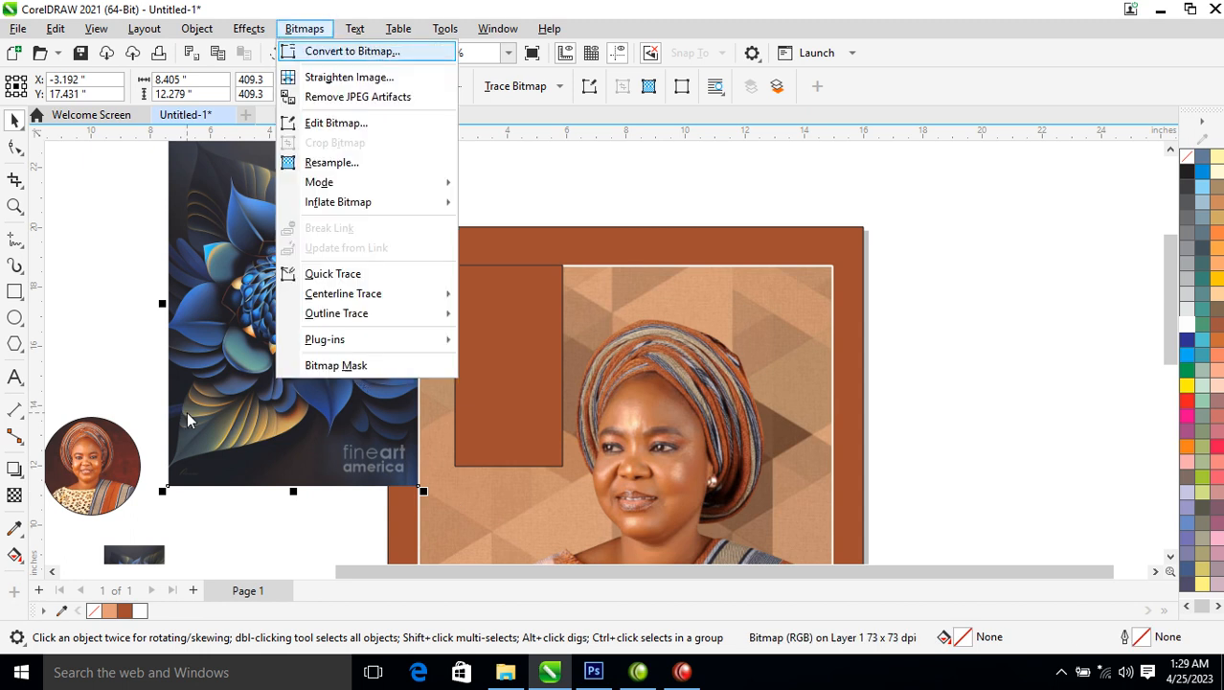
key("Return")
left_click(732, 281)
left_click(596, 323)
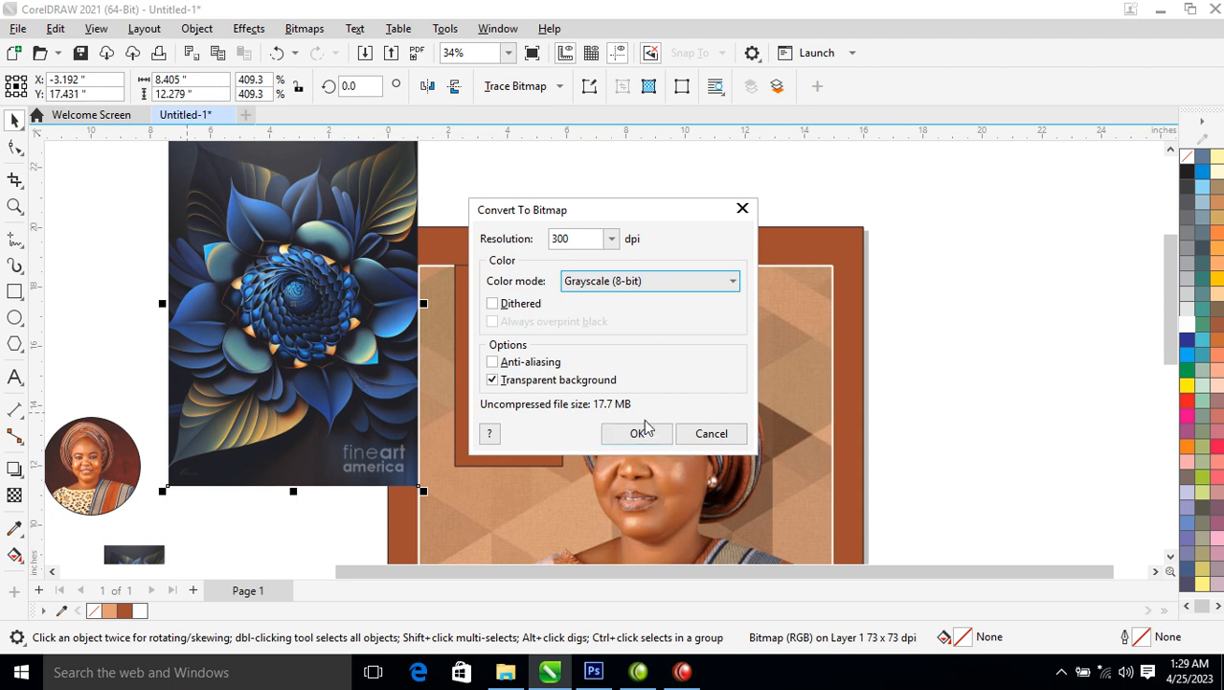
left_click(635, 435)
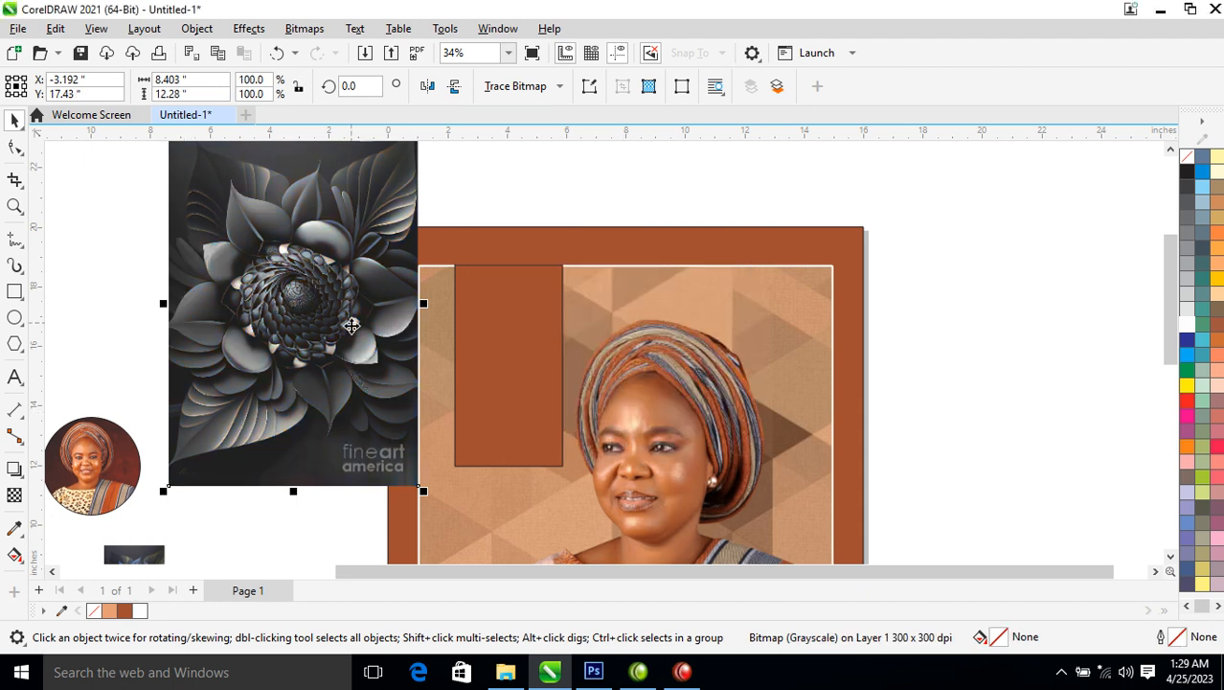
left_click_drag(360, 294, 429, 378)
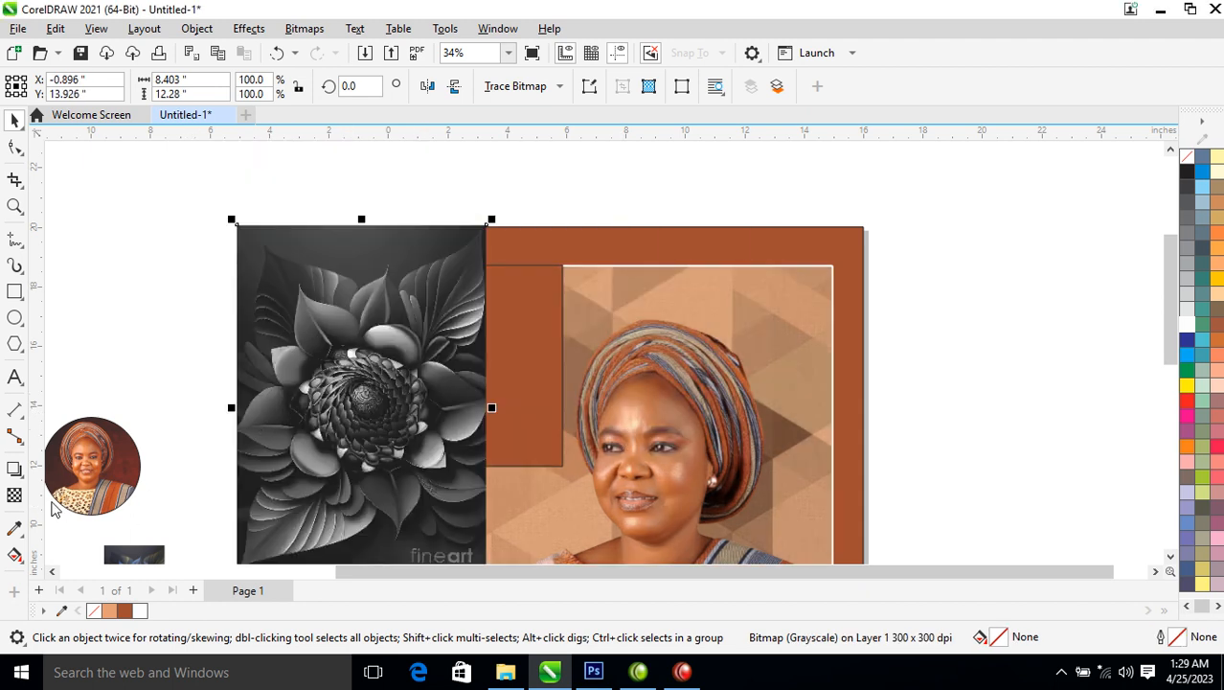
Blend the grayscale flower in Screen mode and PowerClip it inside the brown rectangle
left_click(14, 495)
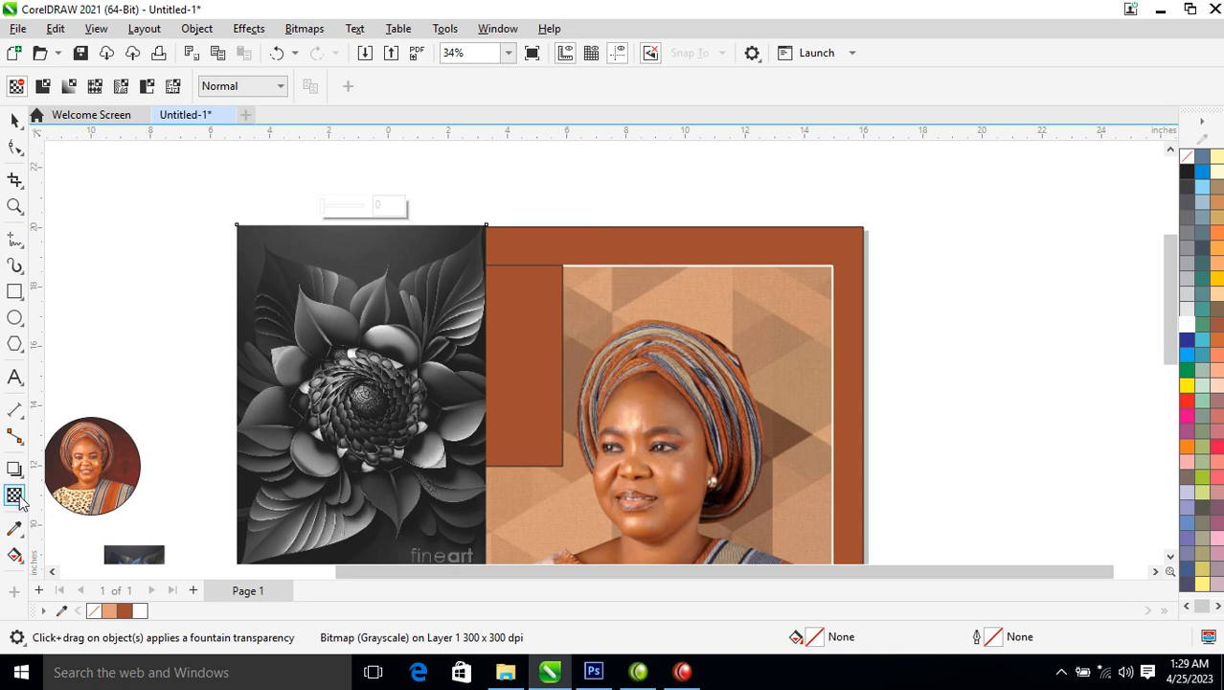
left_click(282, 85)
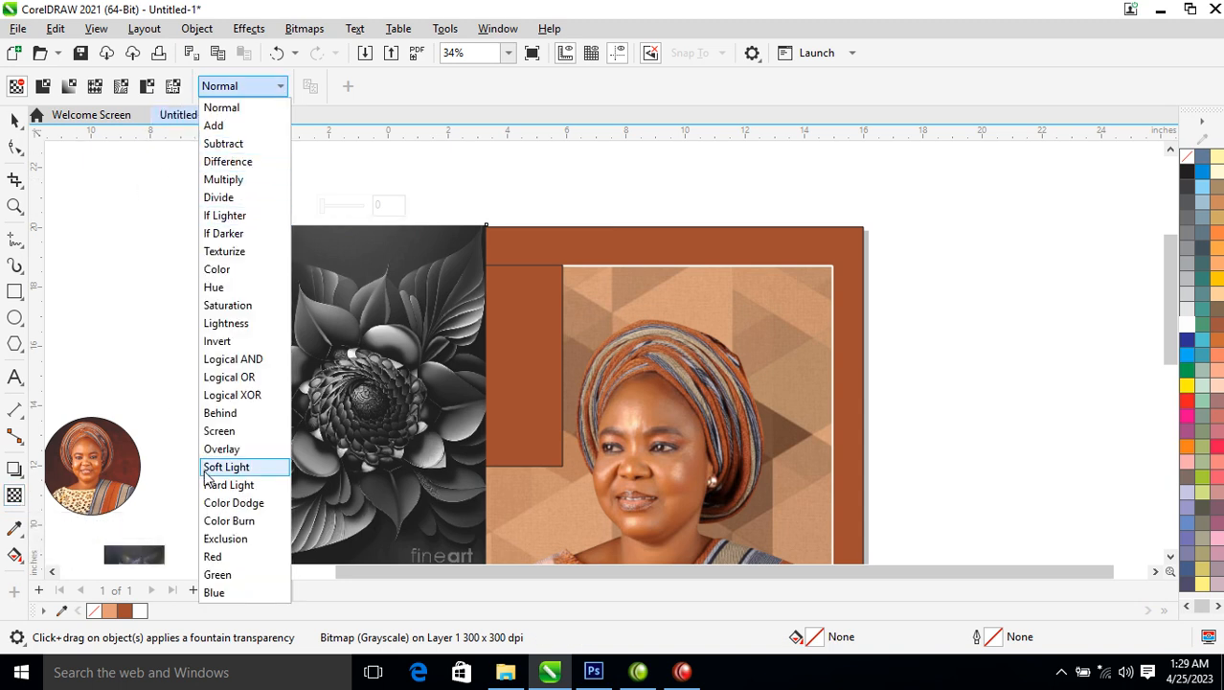
left_click(235, 433)
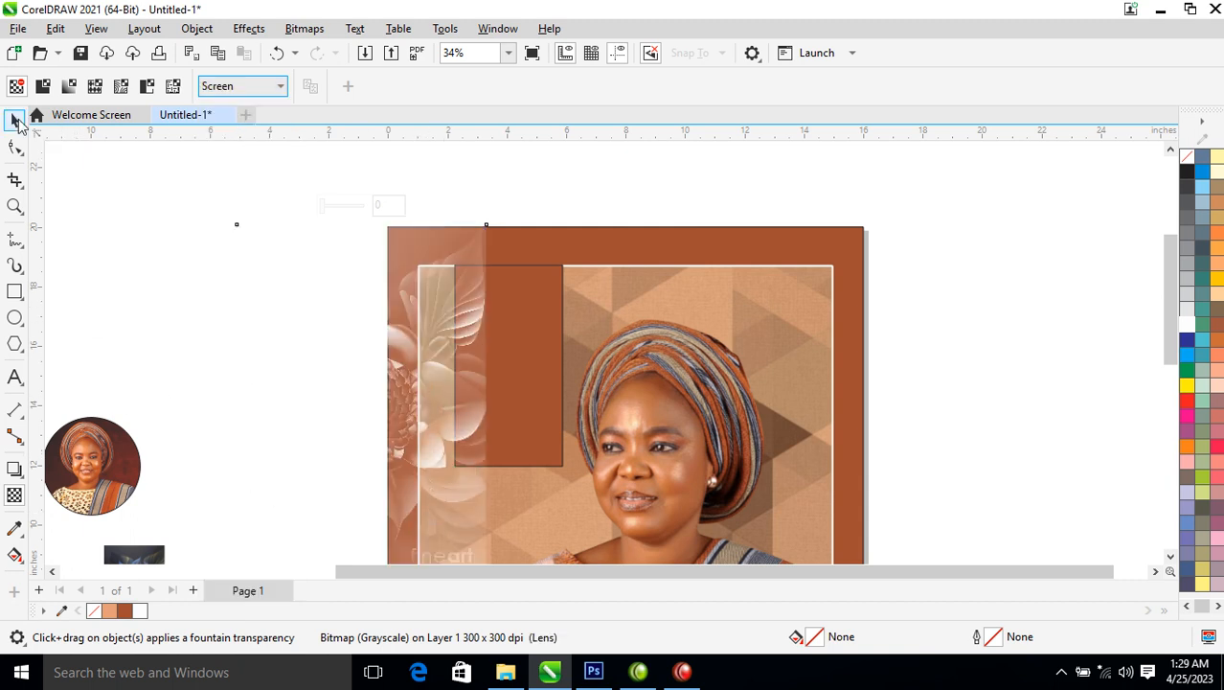
left_click(15, 120)
left_click_drag(419, 326, 551, 292)
left_click(639, 352)
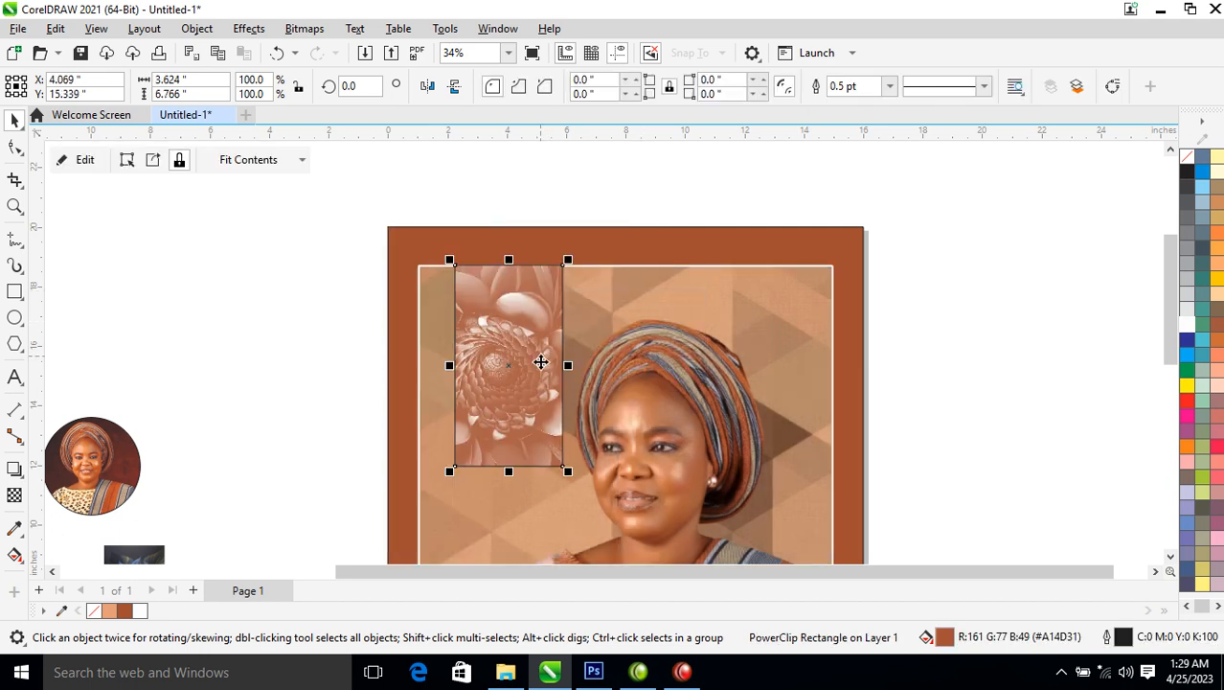
Give the clipped flower image uniform 50% transparency
left_click(545, 344, "ctrl")
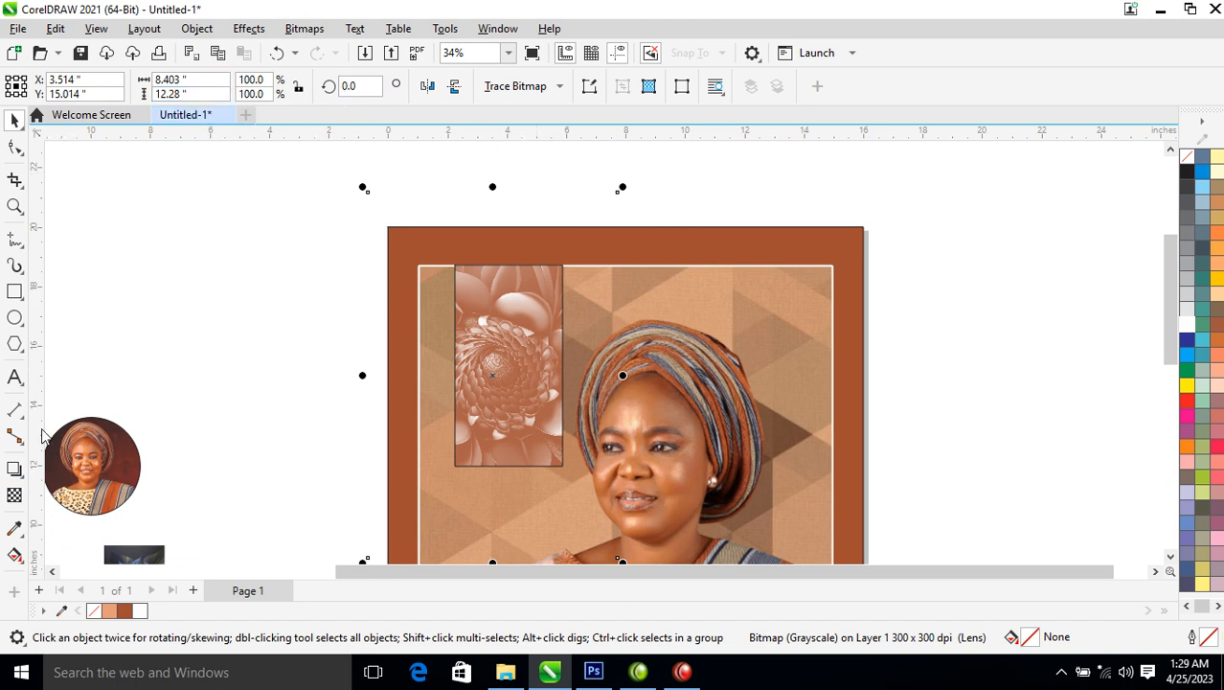
left_click(15, 494)
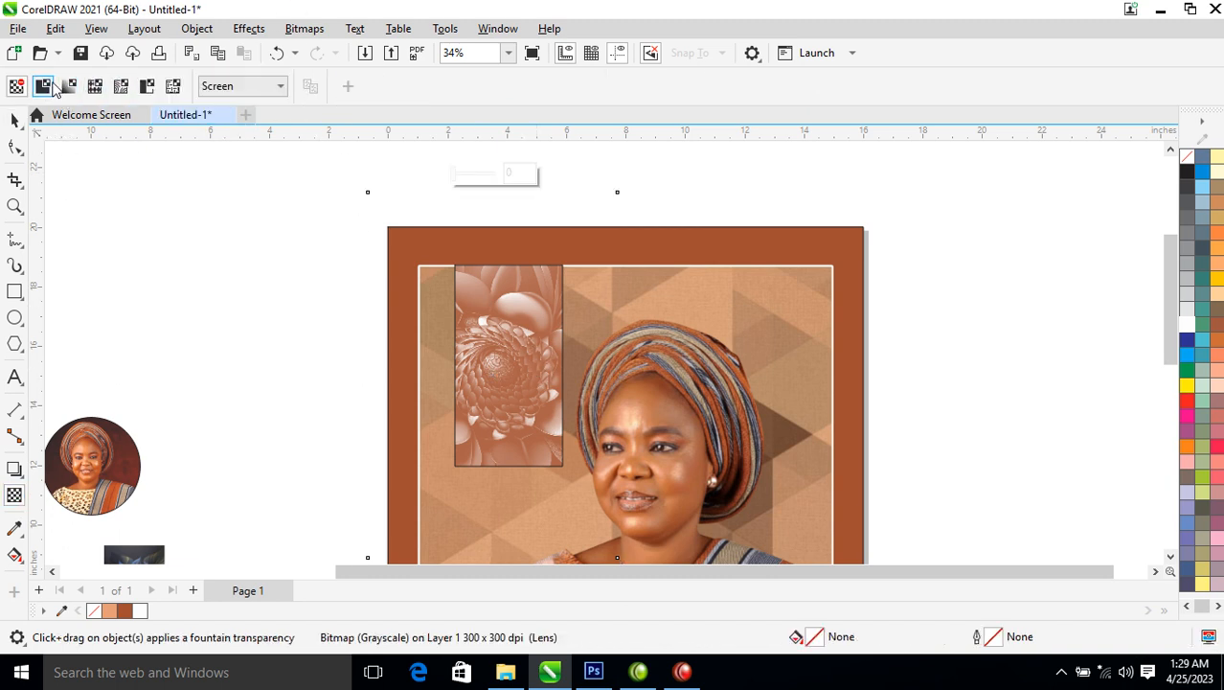
left_click(43, 87)
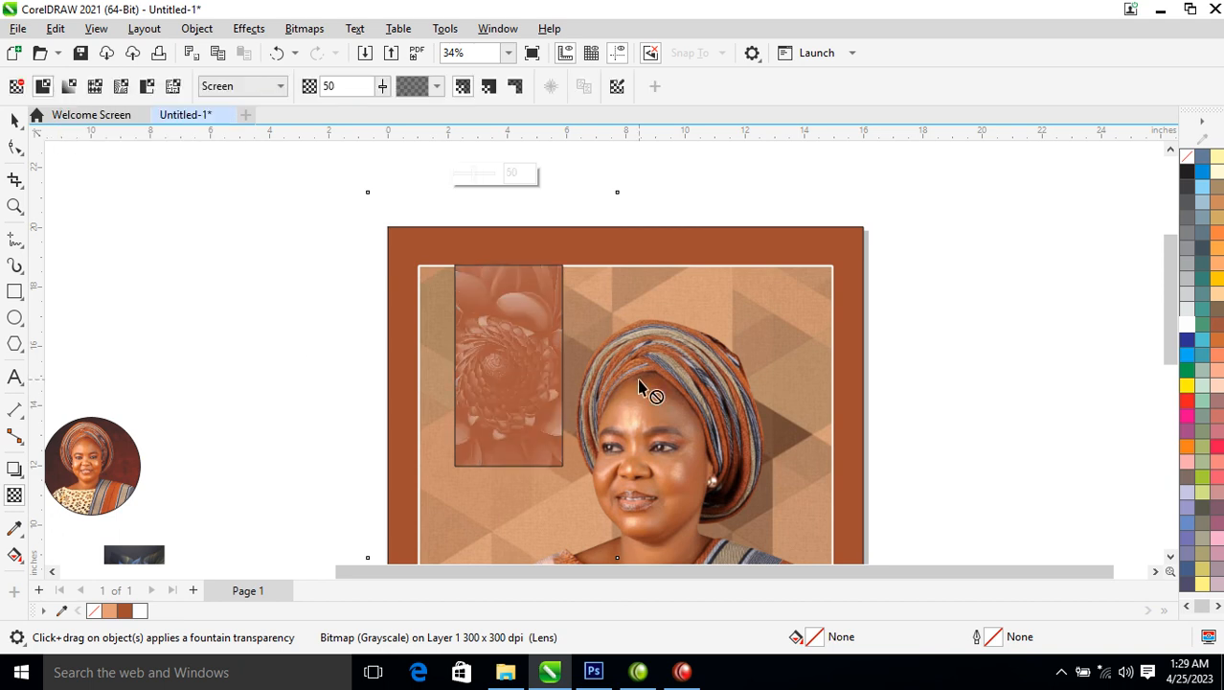
key("space")
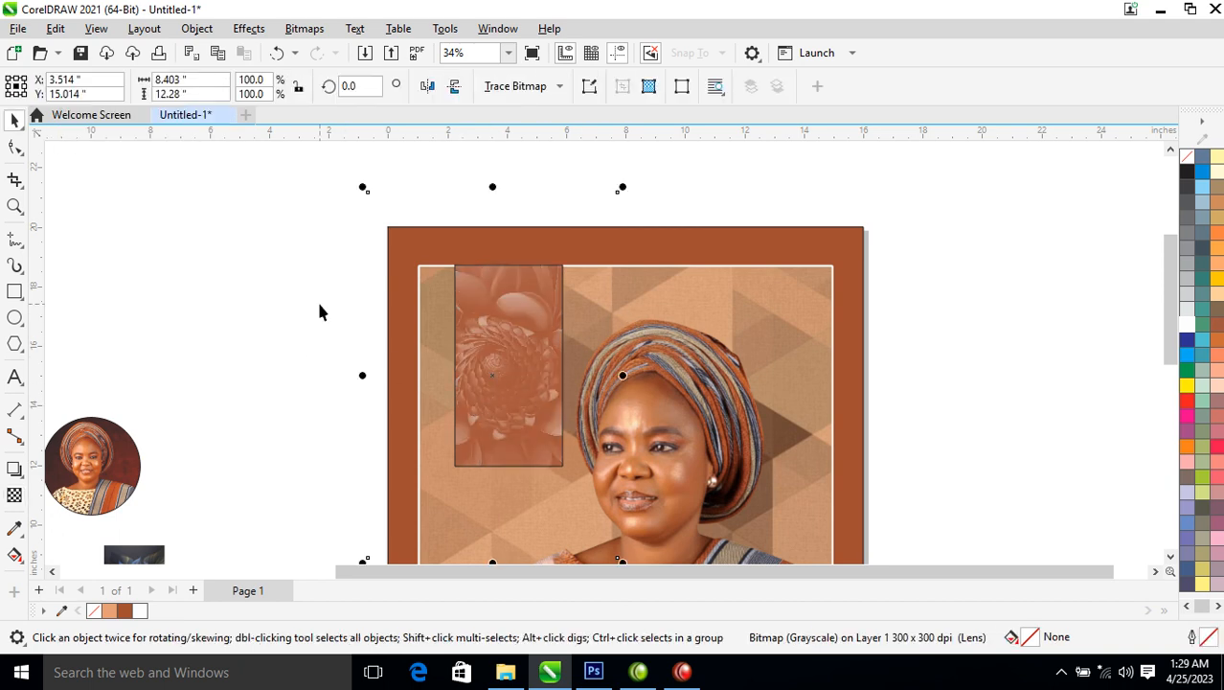
Remove the outline from the flower-filled rectangle
left_click(506, 295)
right_click(1181, 163)
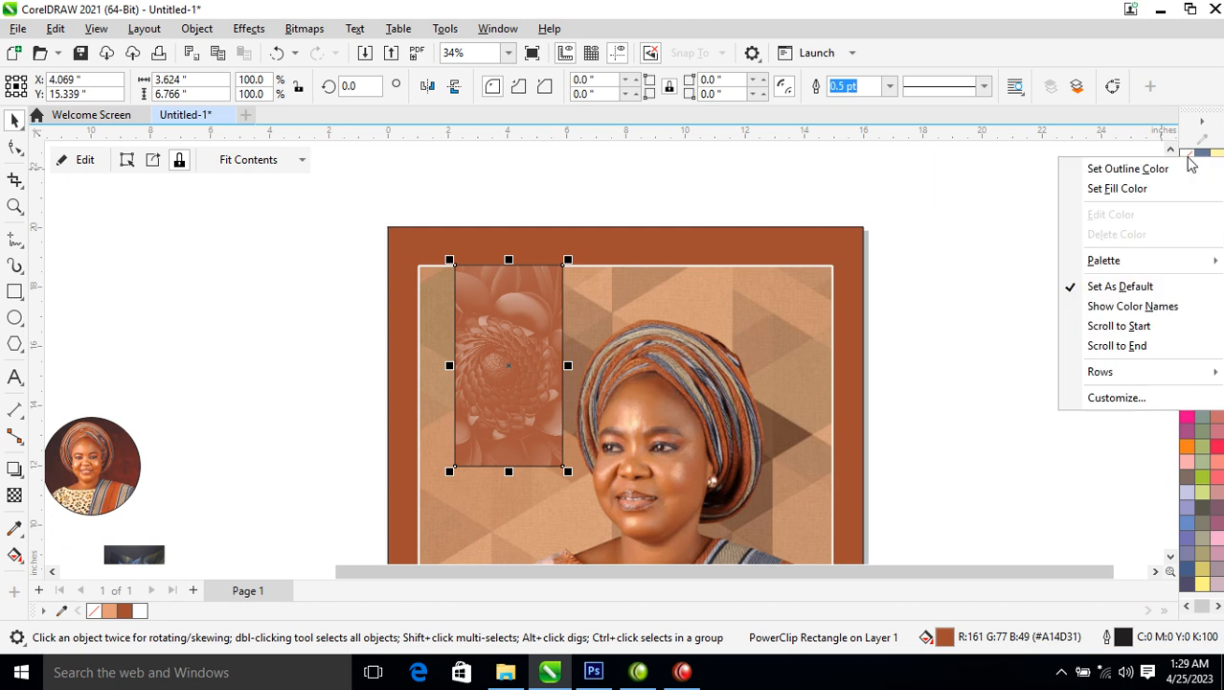
left_click(1140, 169)
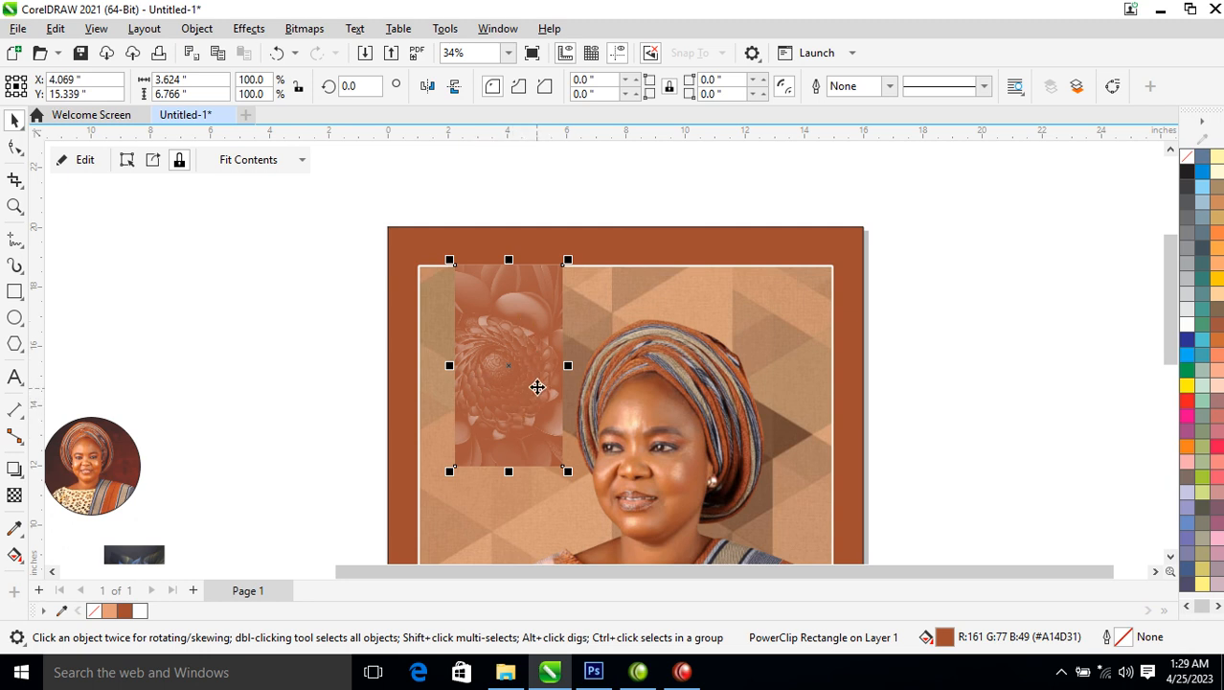
Apply a vertical fountain fill to the rectangle ending in dark brown C49 M84 Y76 K73
key("g")
left_click_drag(524, 271, 524, 418)
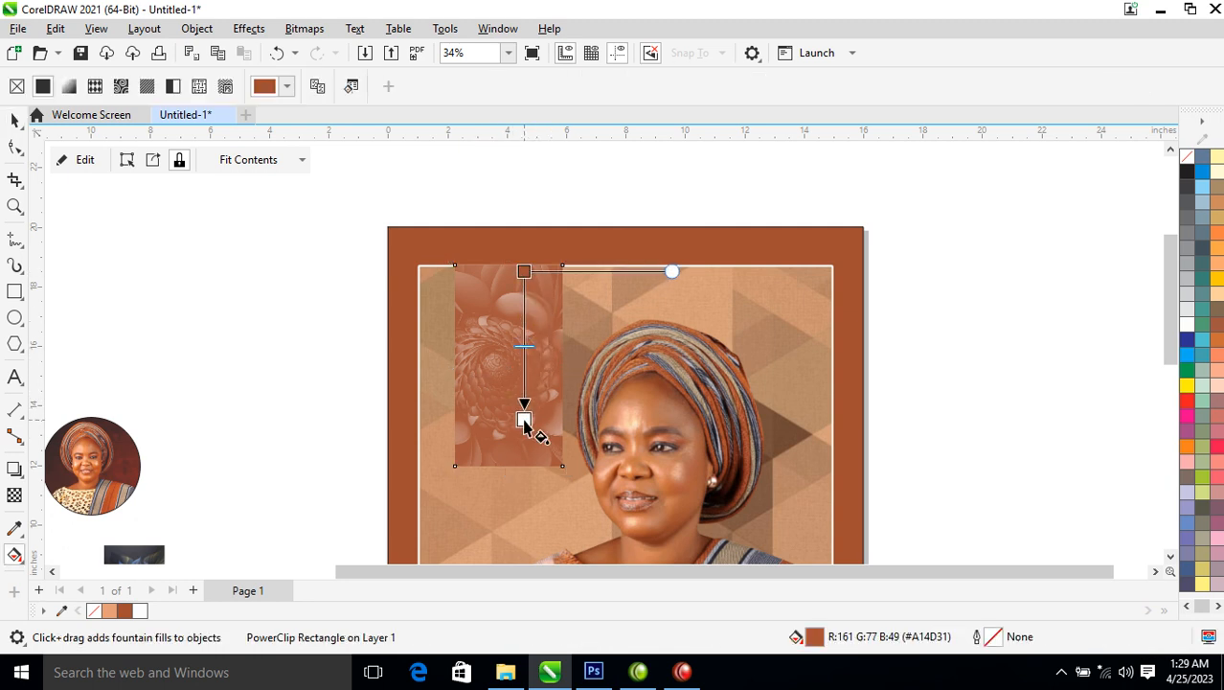
left_click(566, 407)
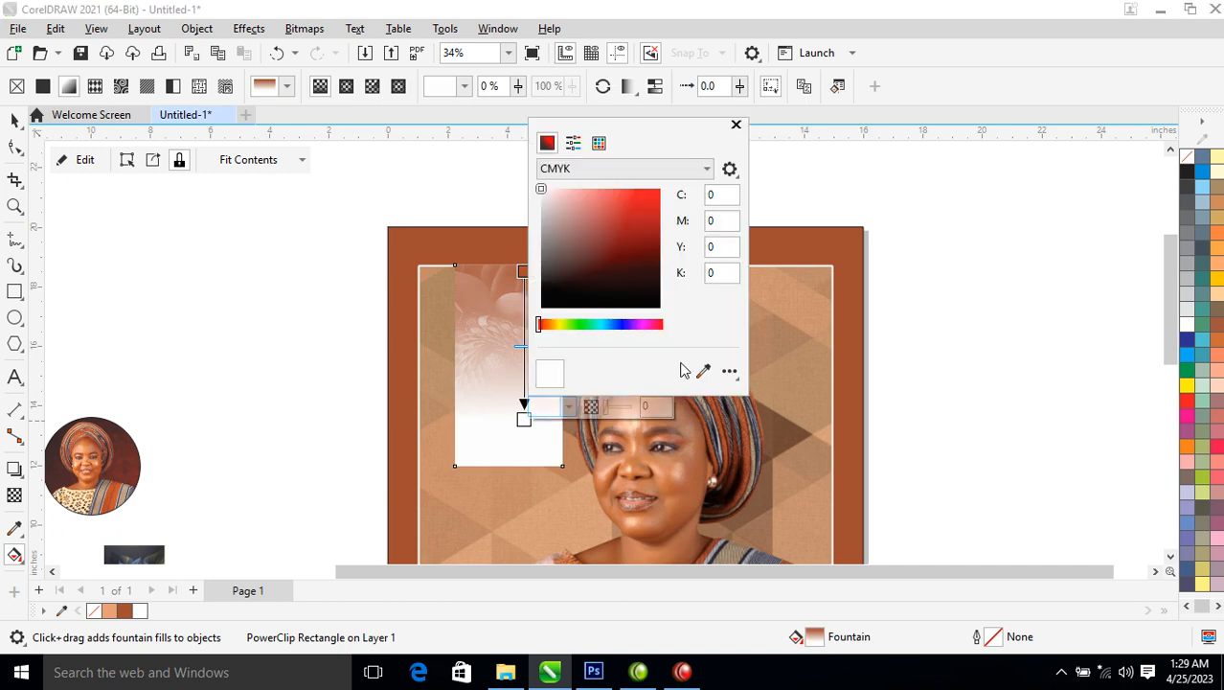
left_click(649, 270)
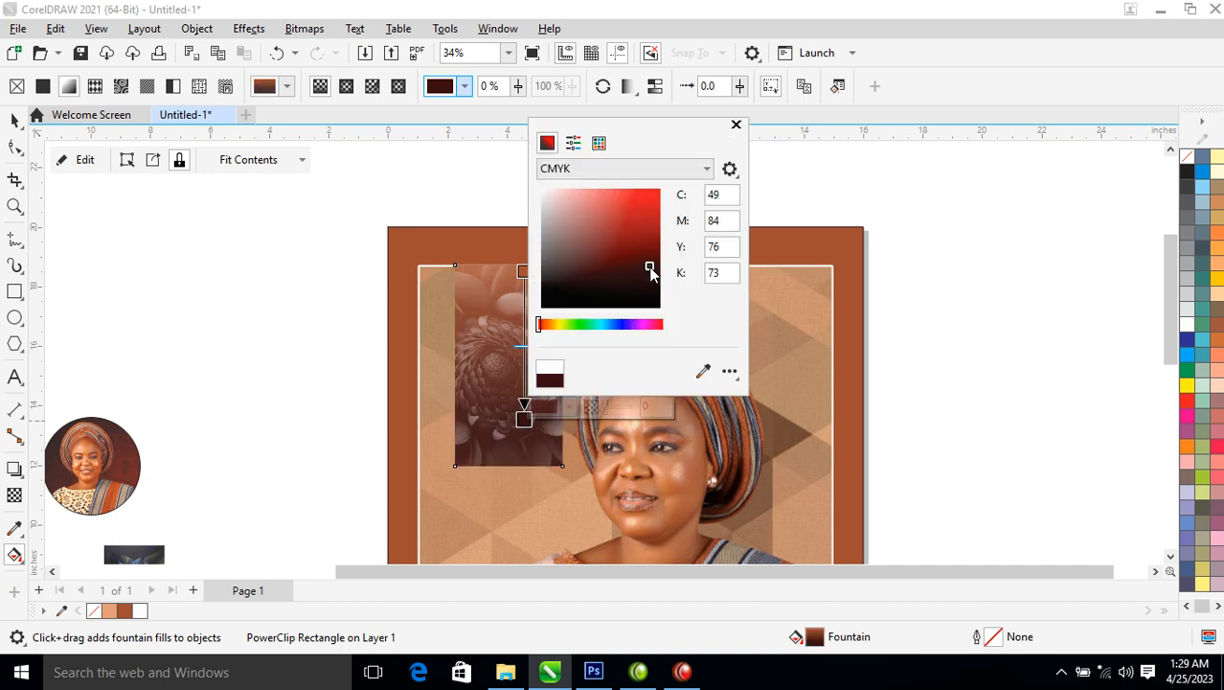
left_click(735, 124)
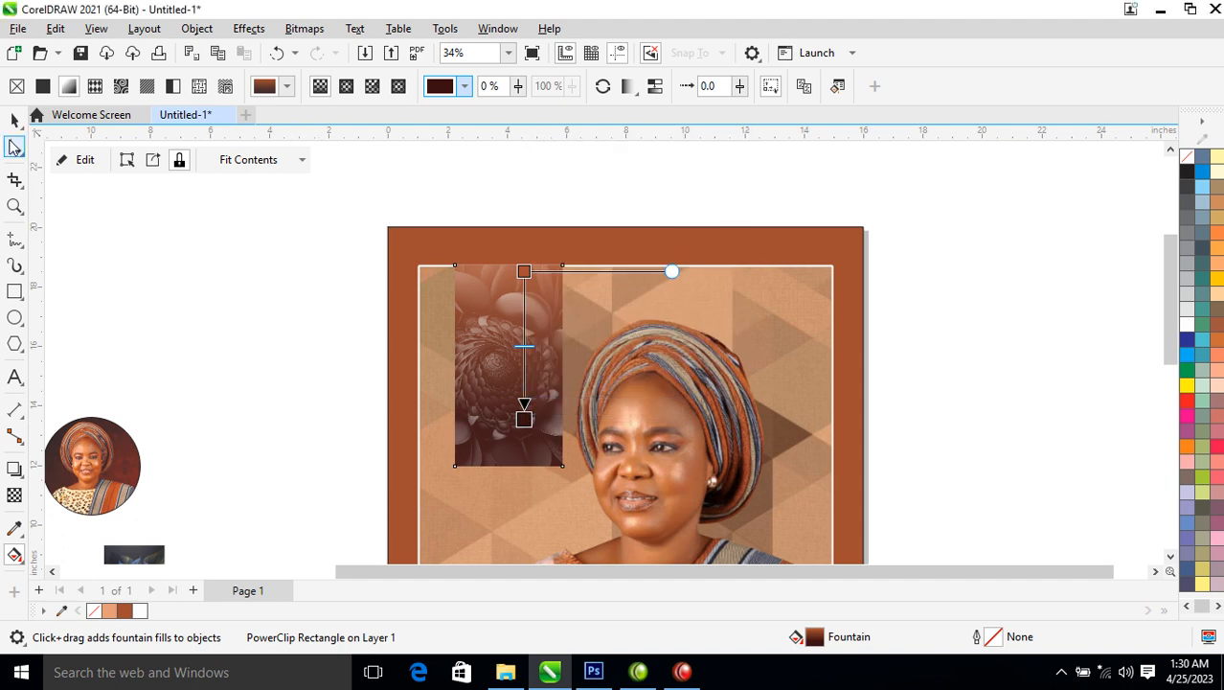
left_click(15, 120)
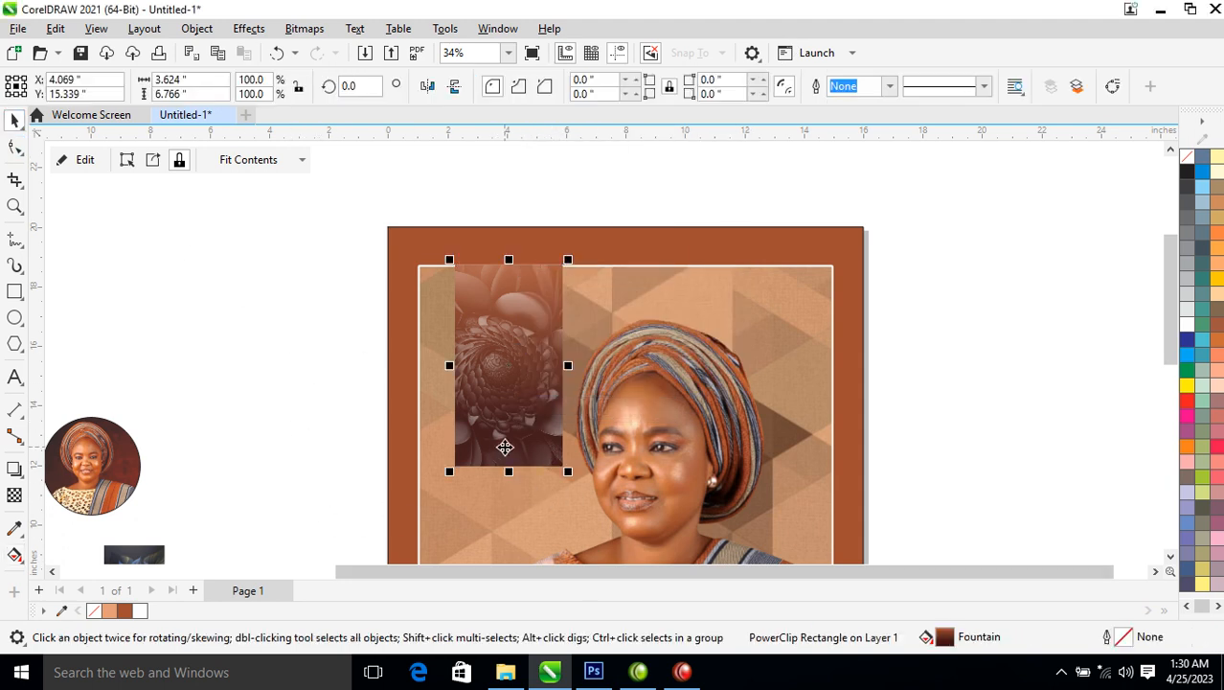
right_click(531, 379)
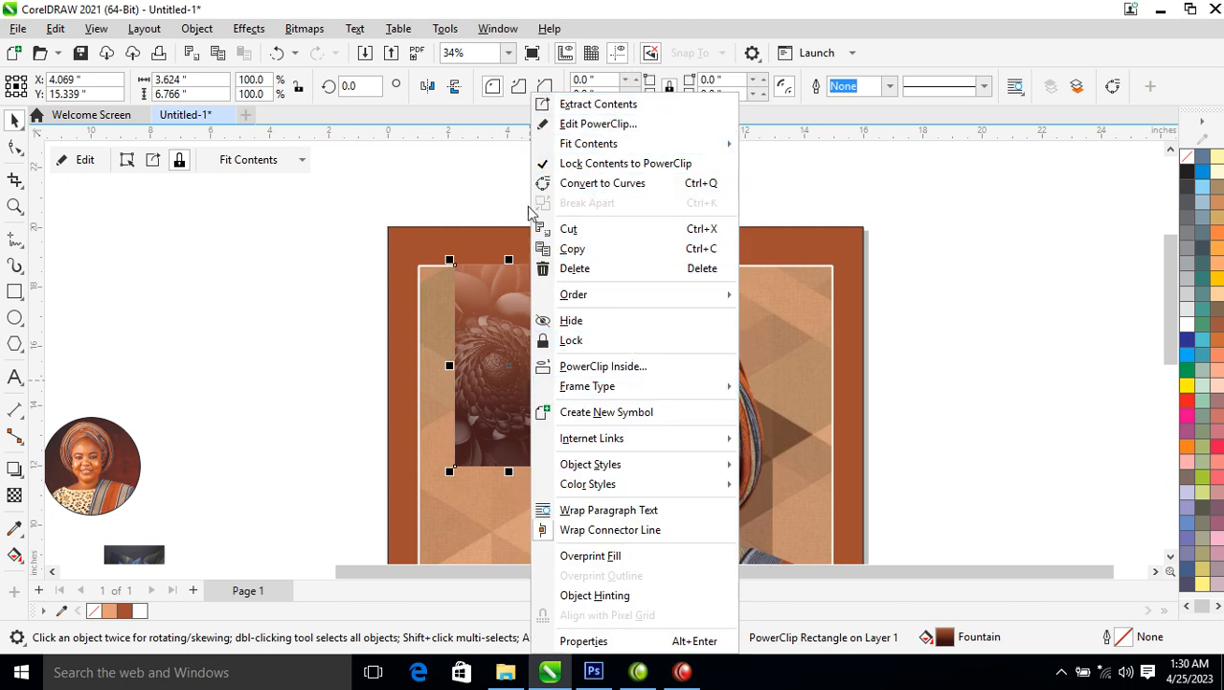
left_click(240, 314)
right_click(528, 327)
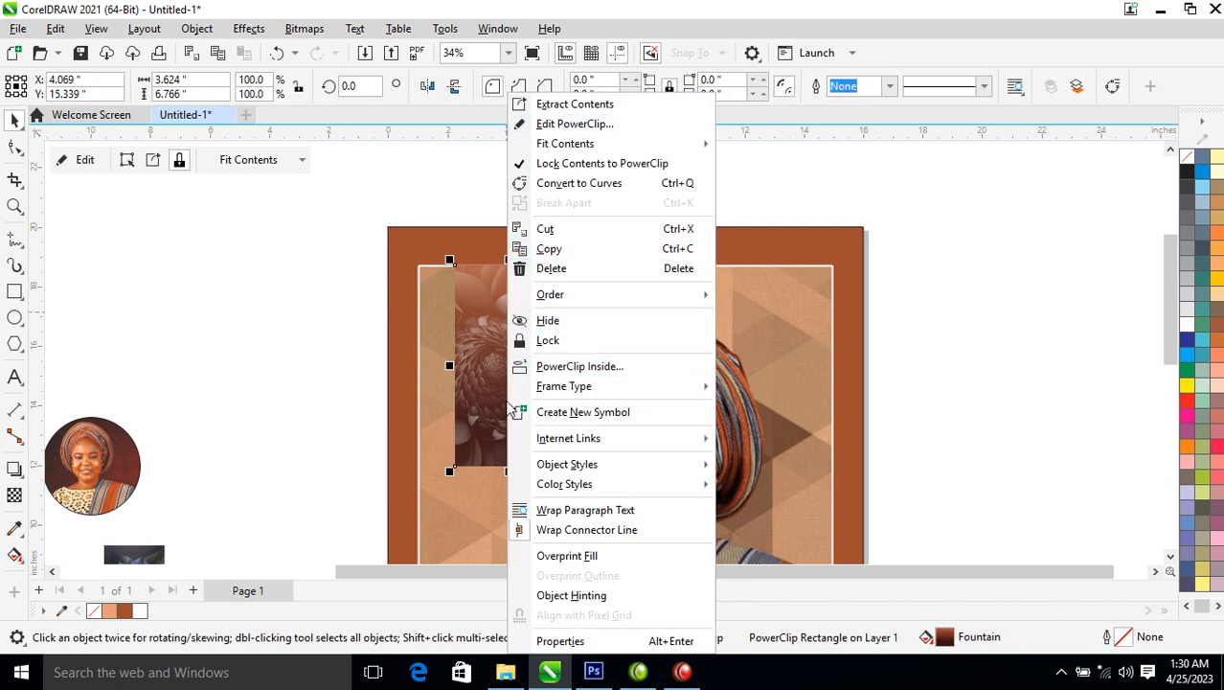
double_click(476, 346)
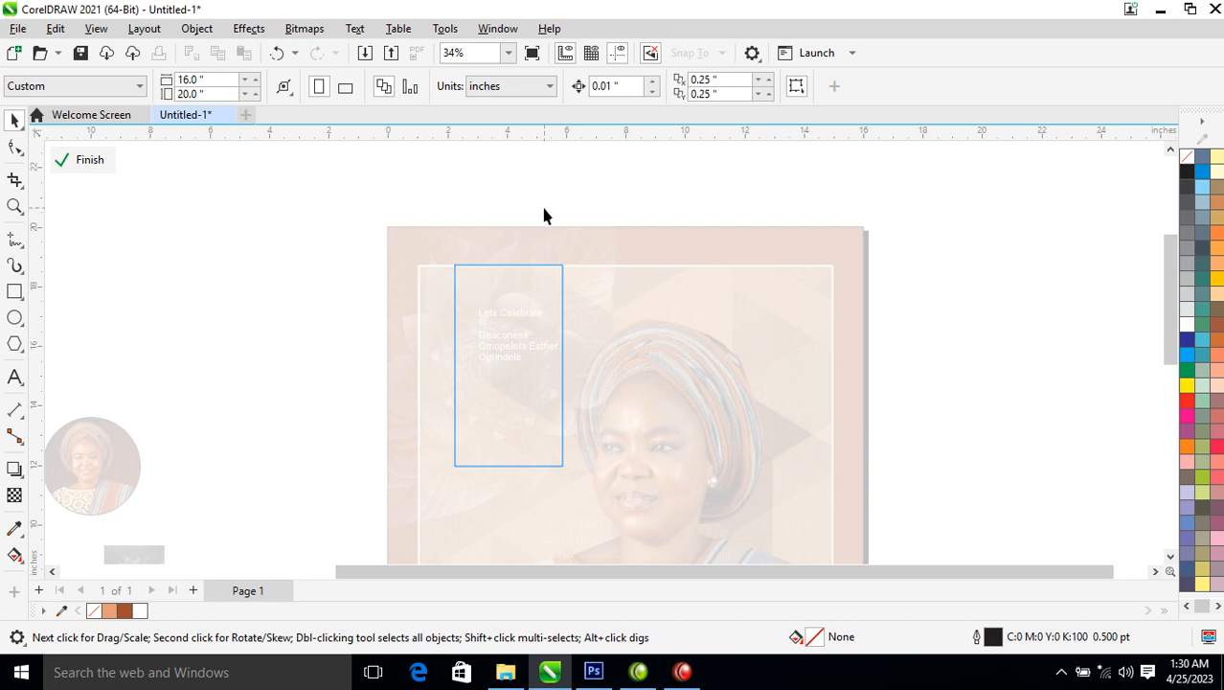
double_click(440, 336)
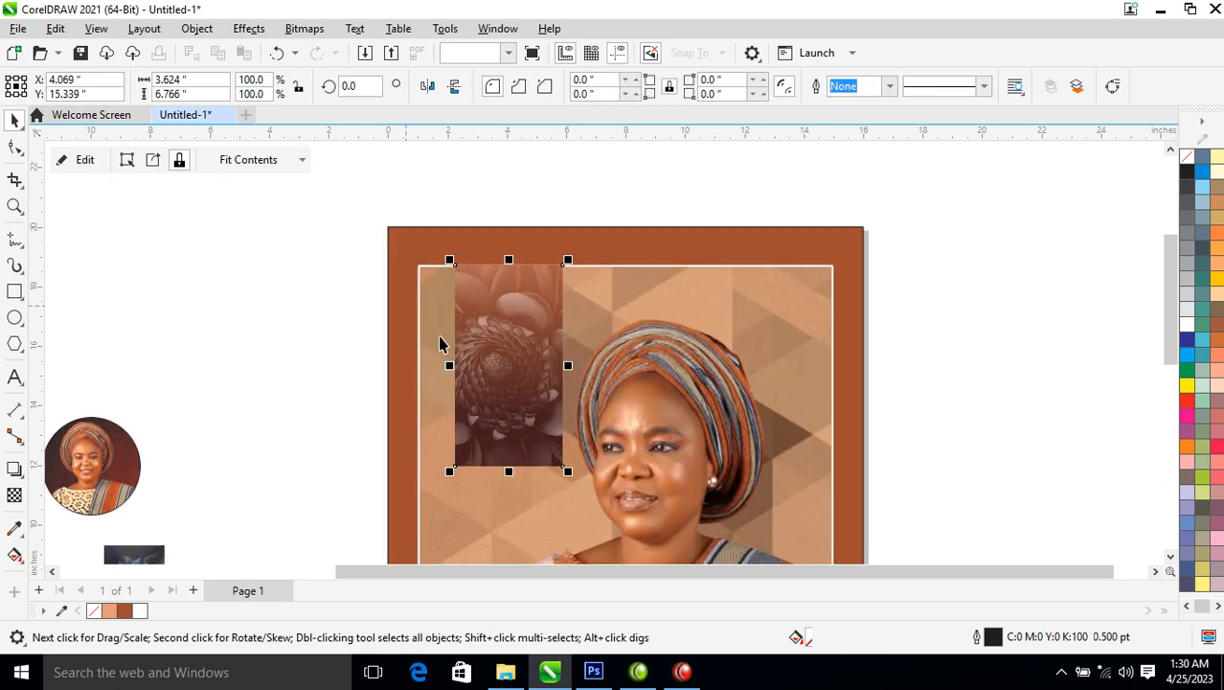
left_click(14, 148)
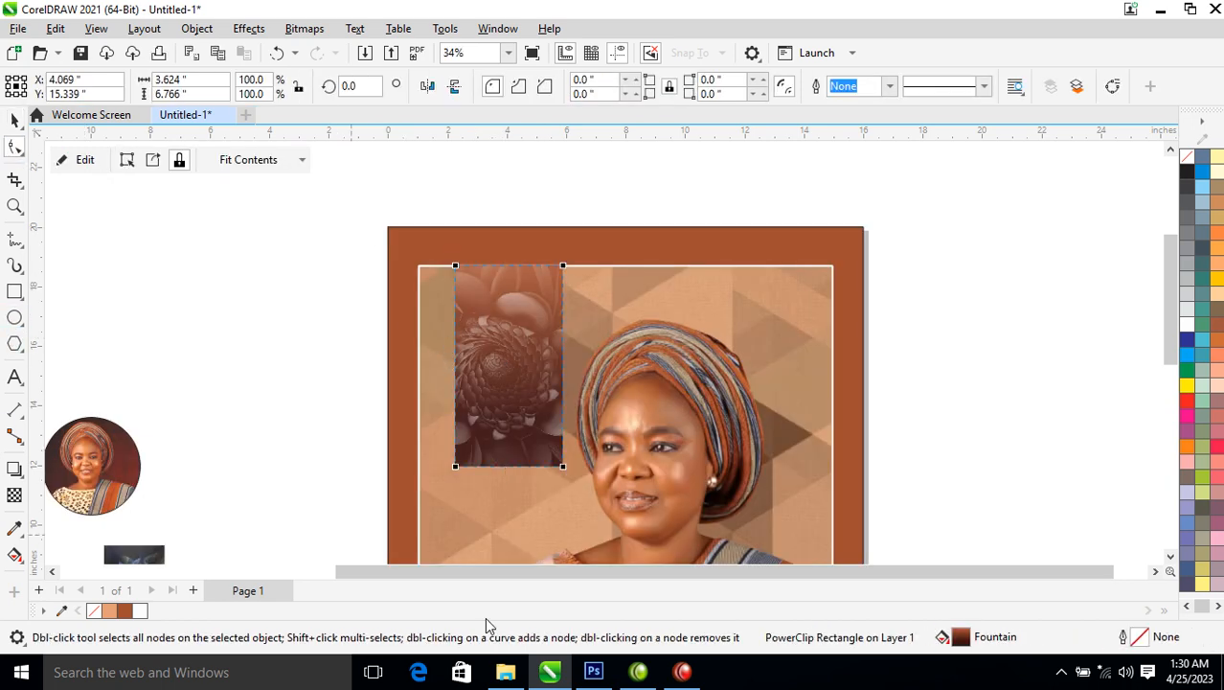
Convert the flower rectangle to curves
right_click(513, 476)
left_click(489, 453)
right_click(488, 453)
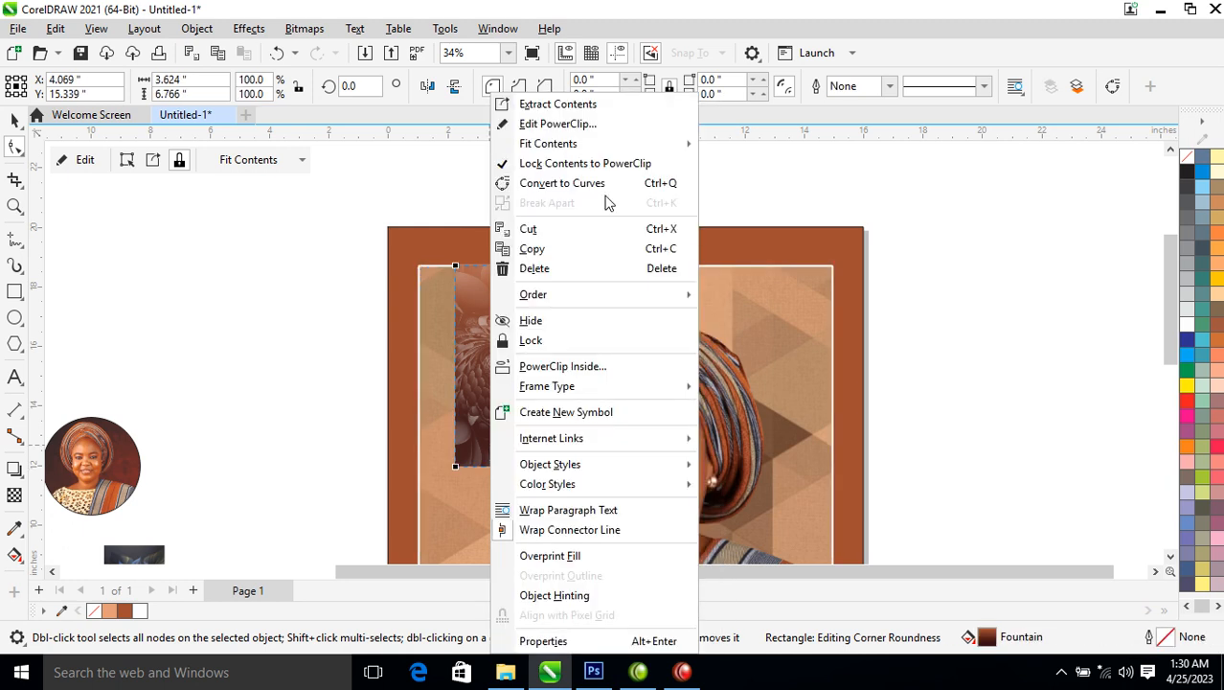
left_click(575, 183)
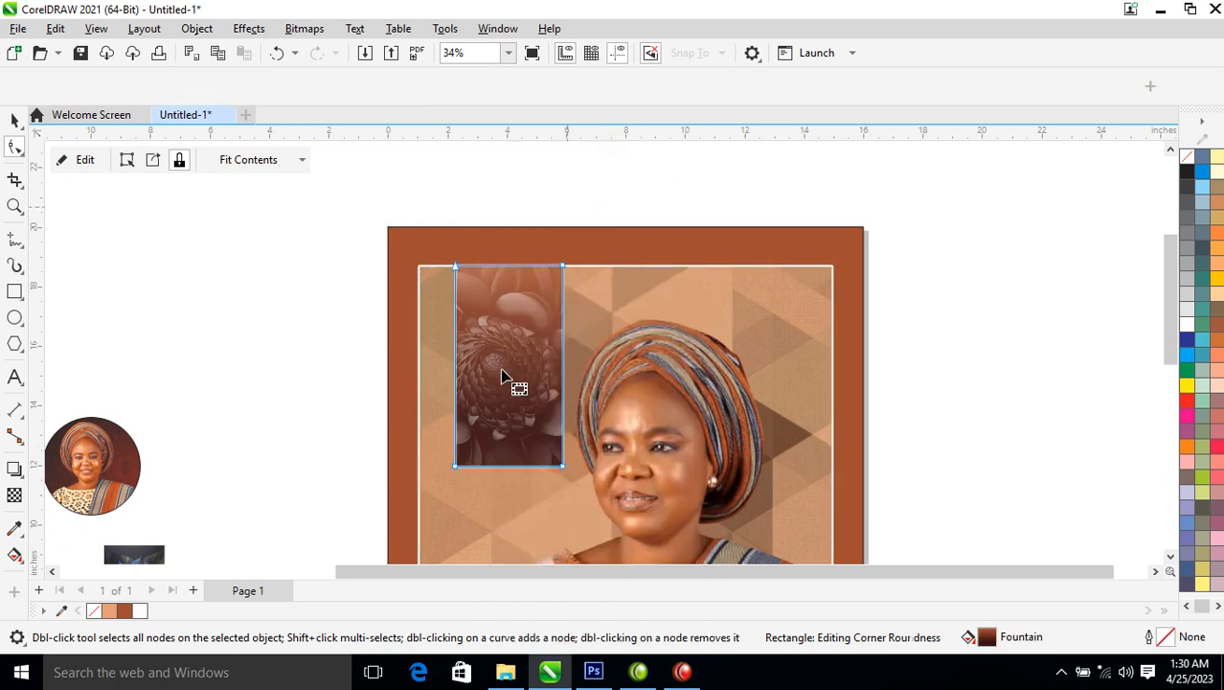
Pull the bottom edge up into a V notch and shrink the ribbon to about 85.7%
left_click(509, 467)
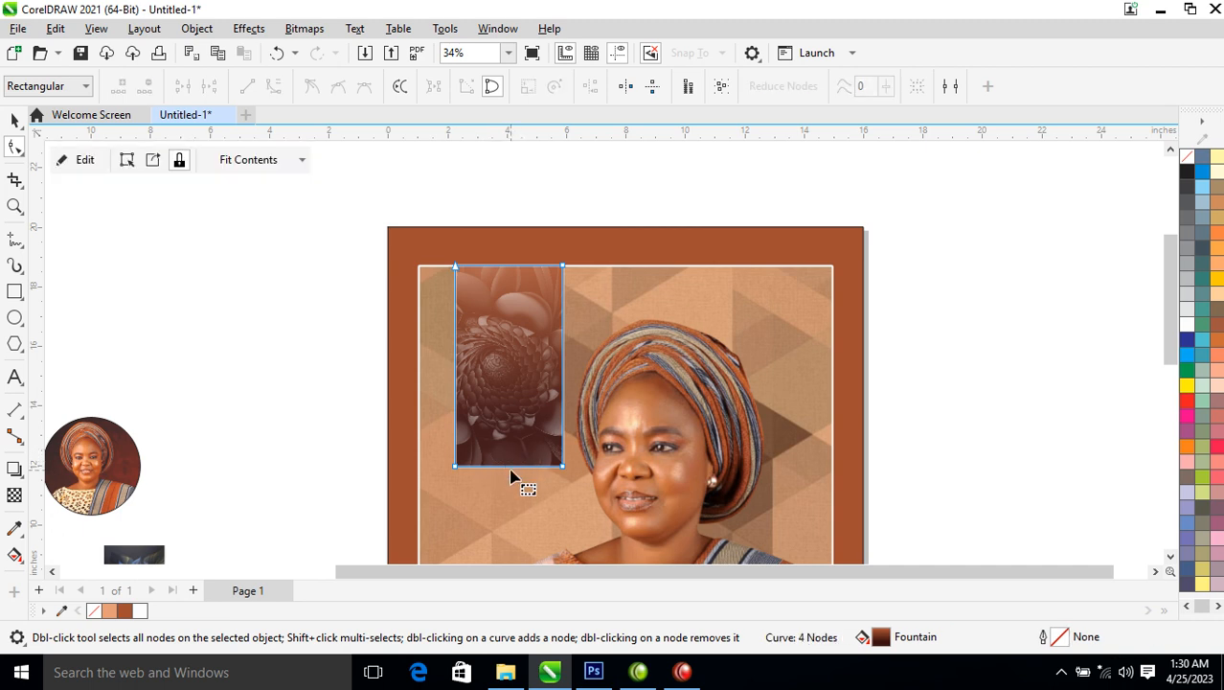
left_click(511, 469)
left_click(510, 468)
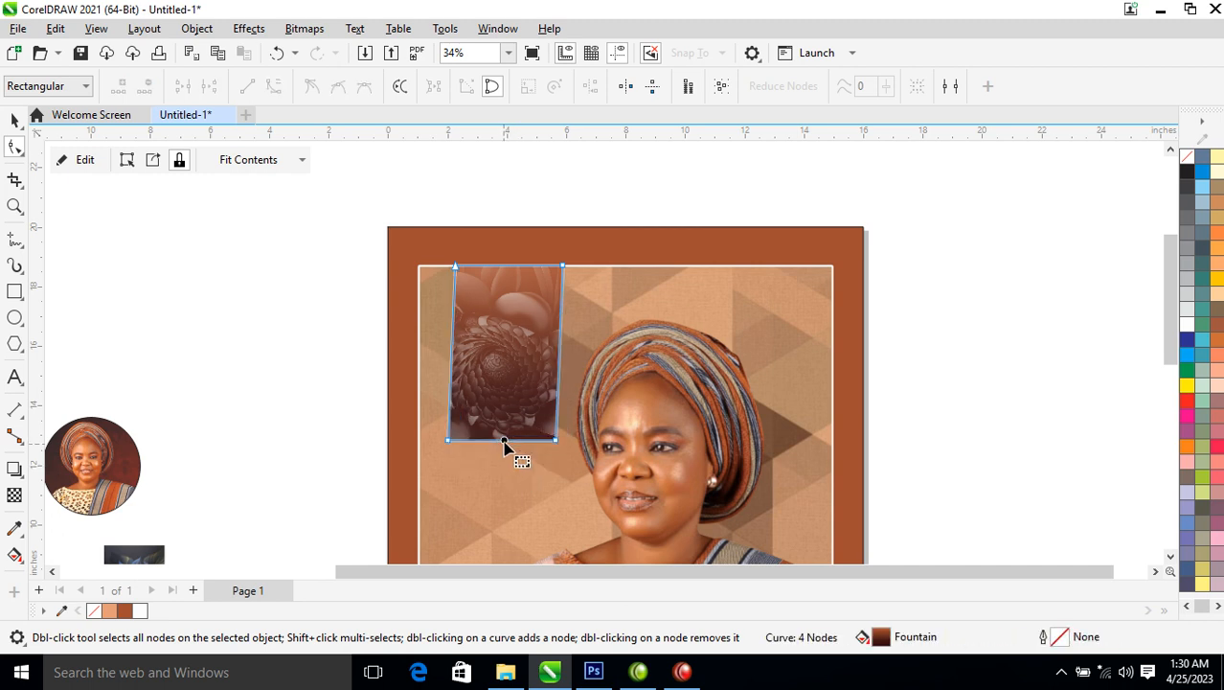
left_click_drag(513, 470, 500, 433)
key("space")
left_click_drag(572, 274, 569, 274)
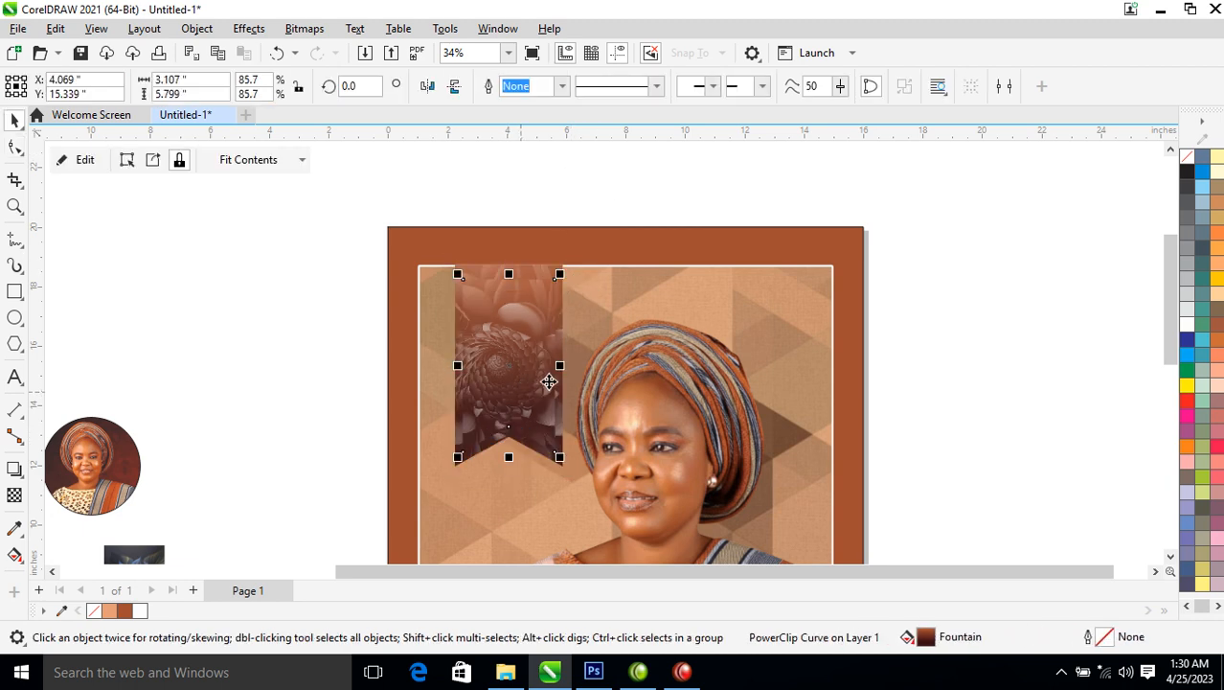
Give the ribbon a white outline, then extract and delete its clipped image
right_click(1191, 327)
left_click(1175, 338)
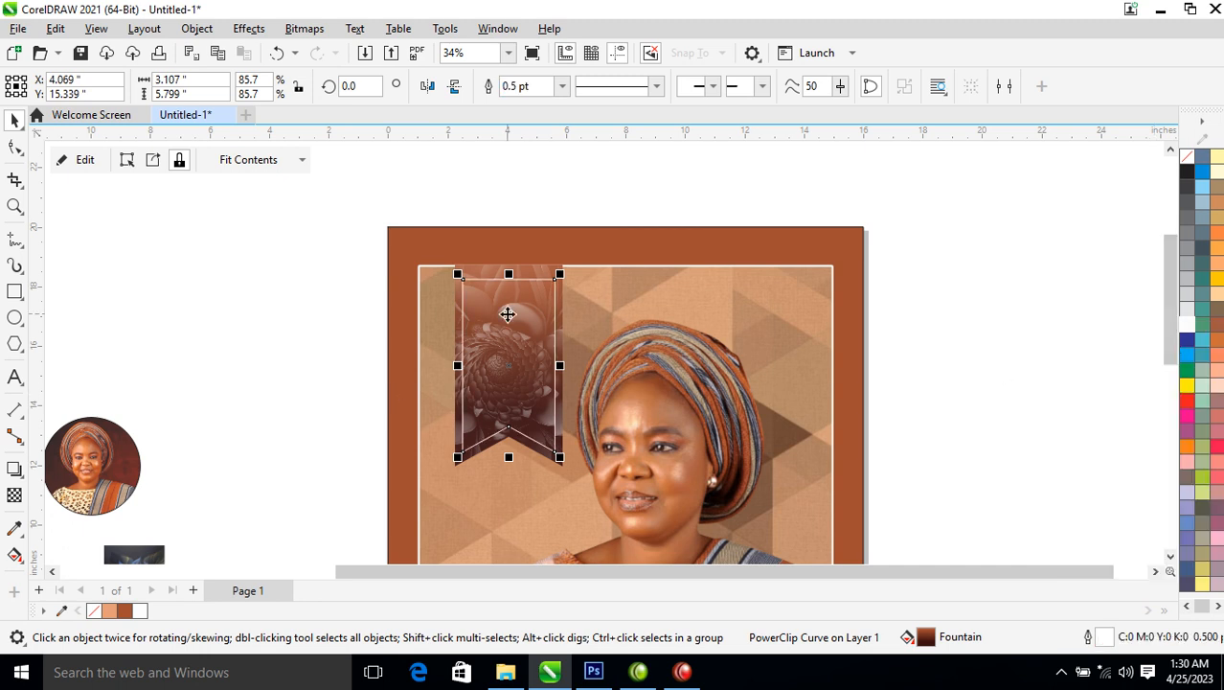
right_click(508, 314)
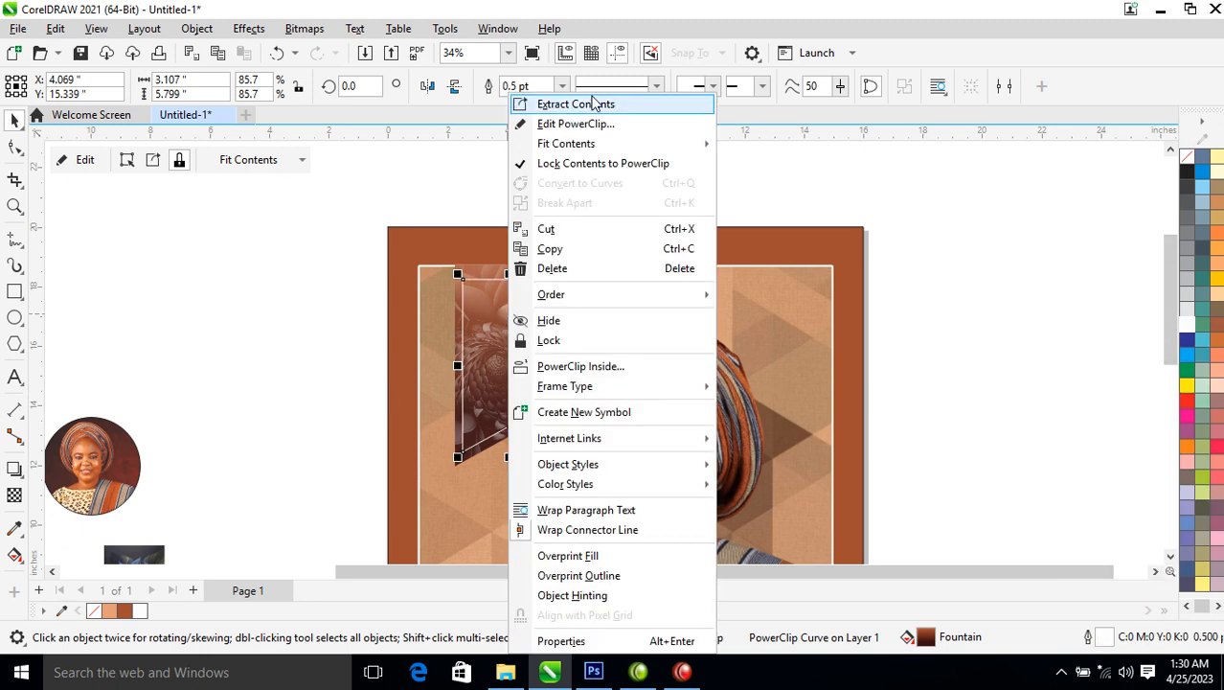
left_click(594, 104)
key("Delete")
Remove the ribbon's PowerClip frame and its brown gradient fill, leaving no fill
right_click(513, 373)
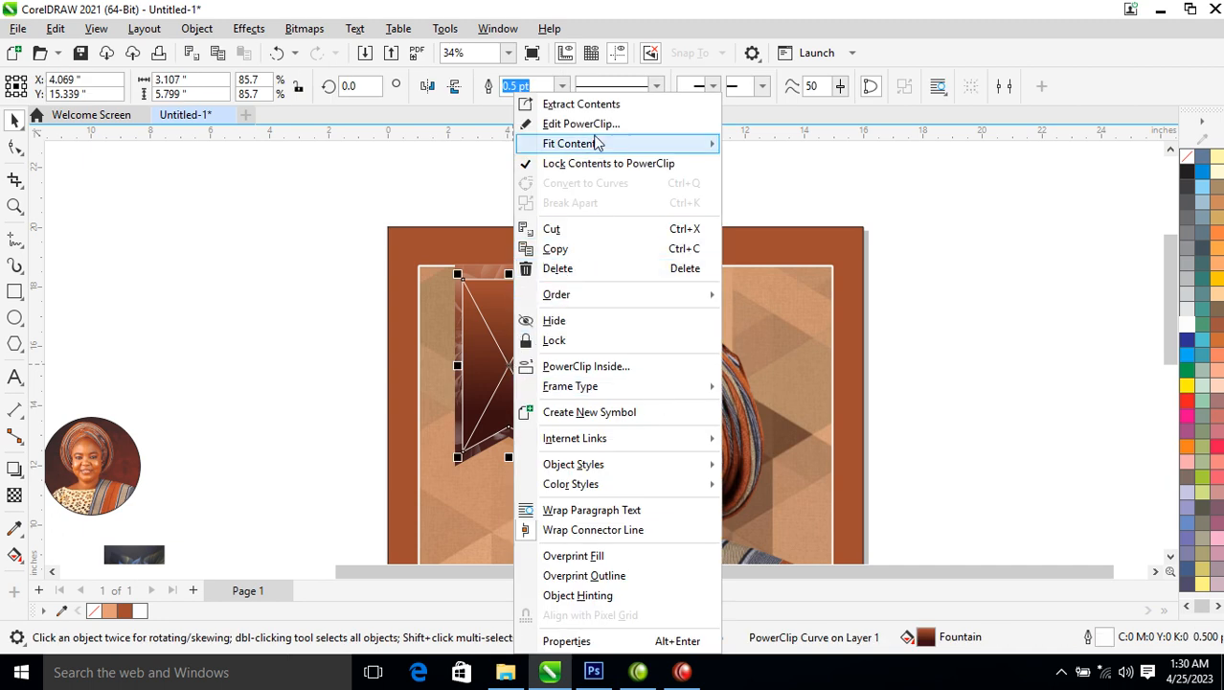
mouse_move(632, 386)
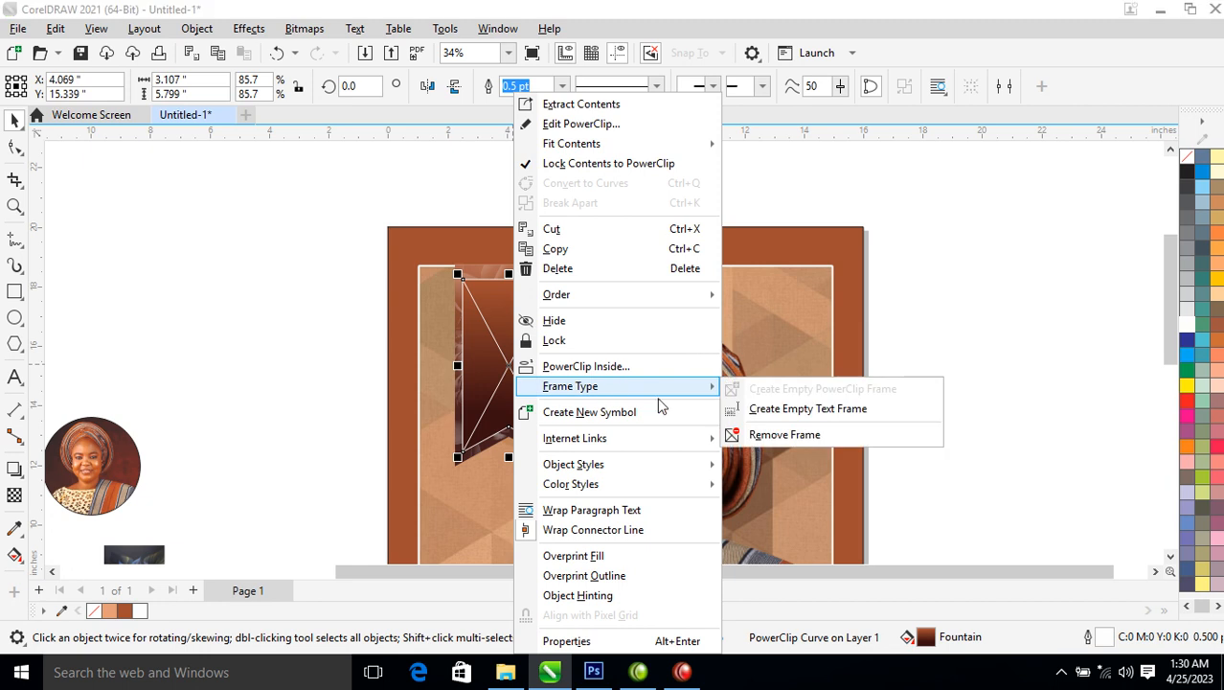
left_click(781, 435)
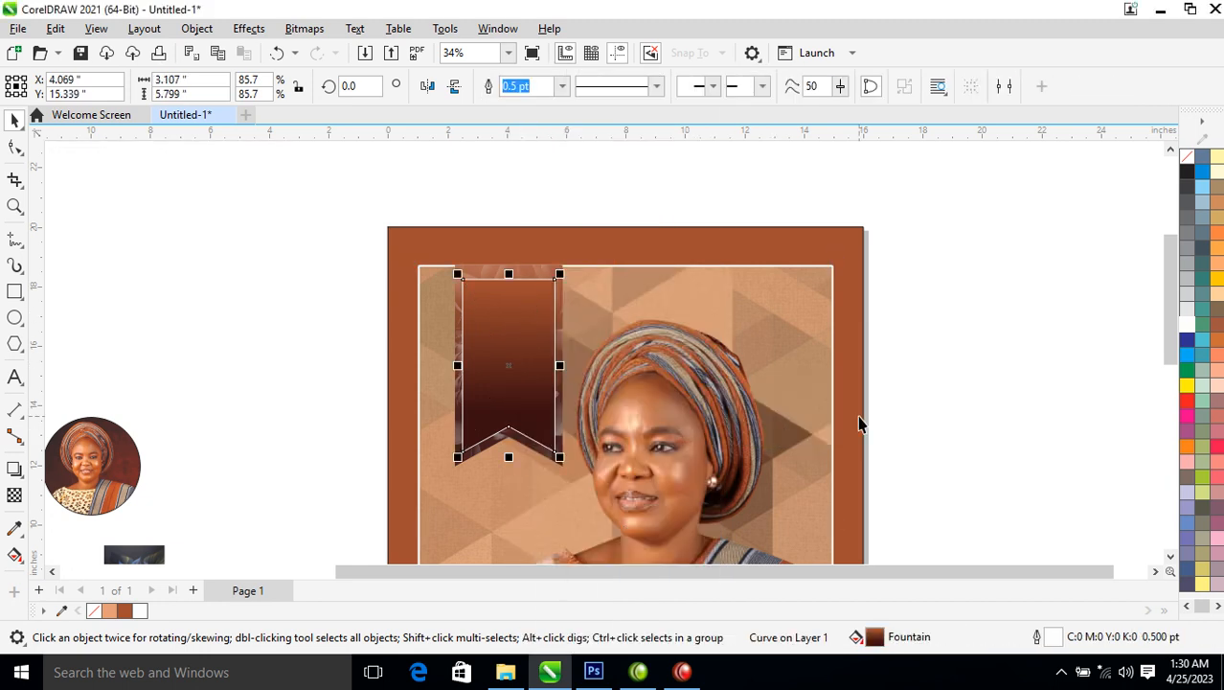
left_click(1187, 156)
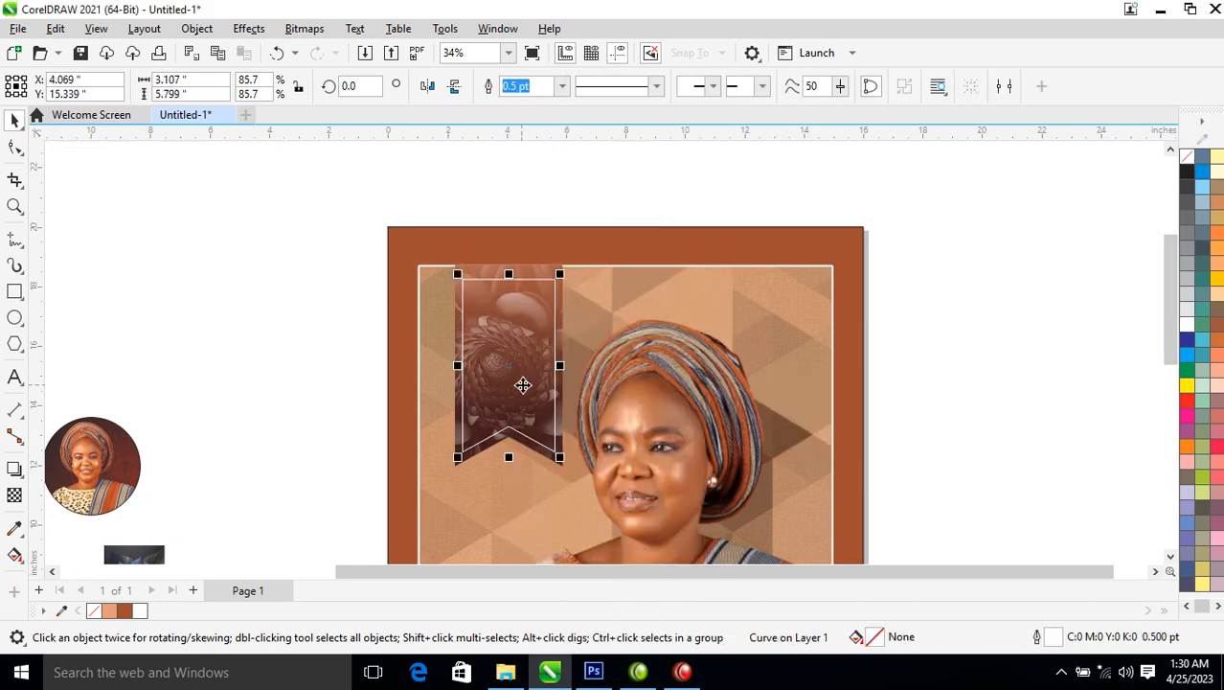
PowerClip the white-outlined ribbon inside the floral image and move the ribbon down within it
key("z")
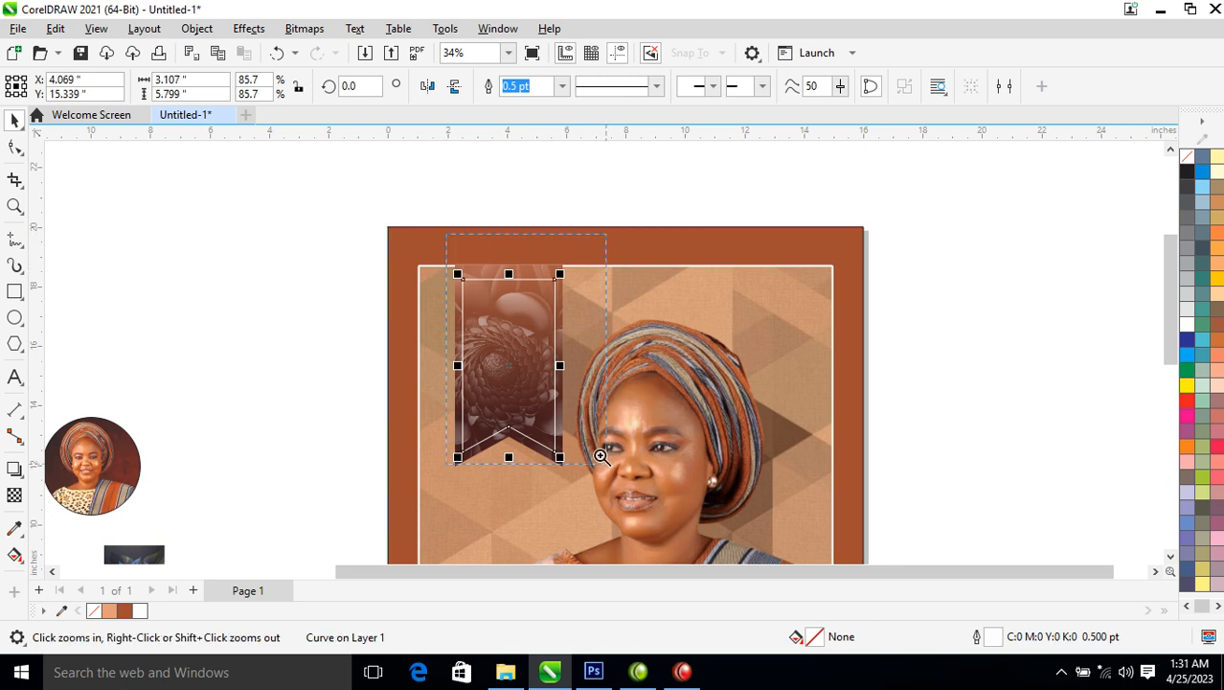
left_click(610, 468)
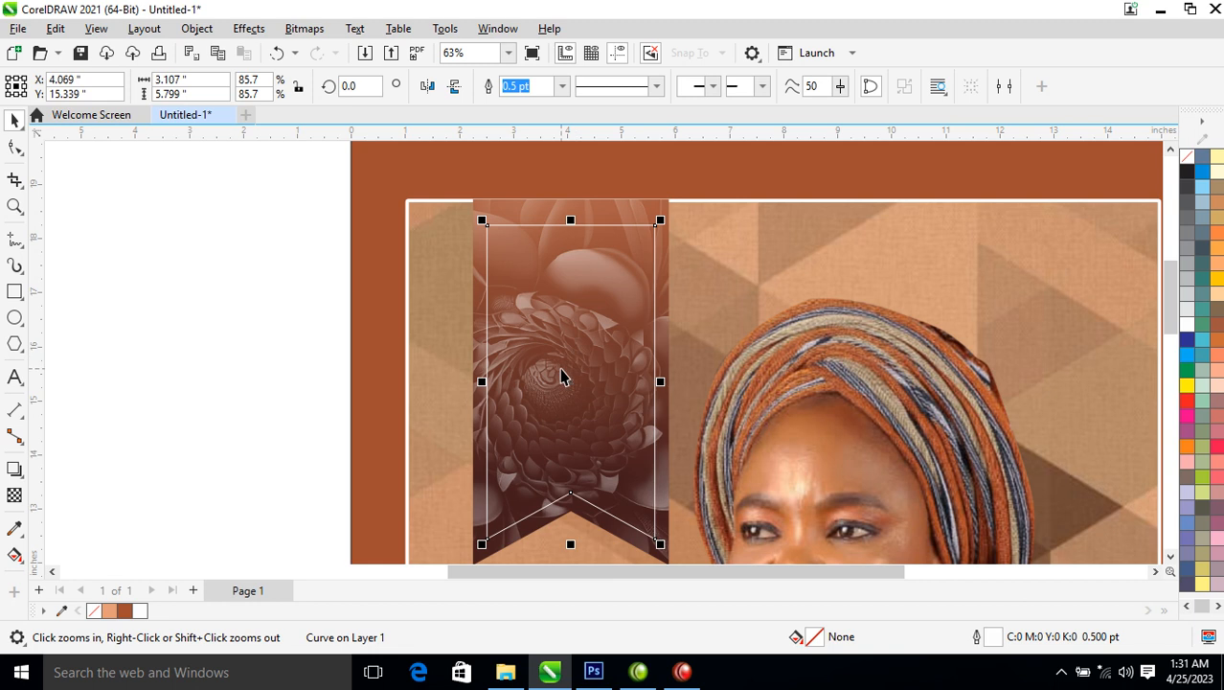
left_click_drag(568, 389, 596, 208)
left_click(664, 329)
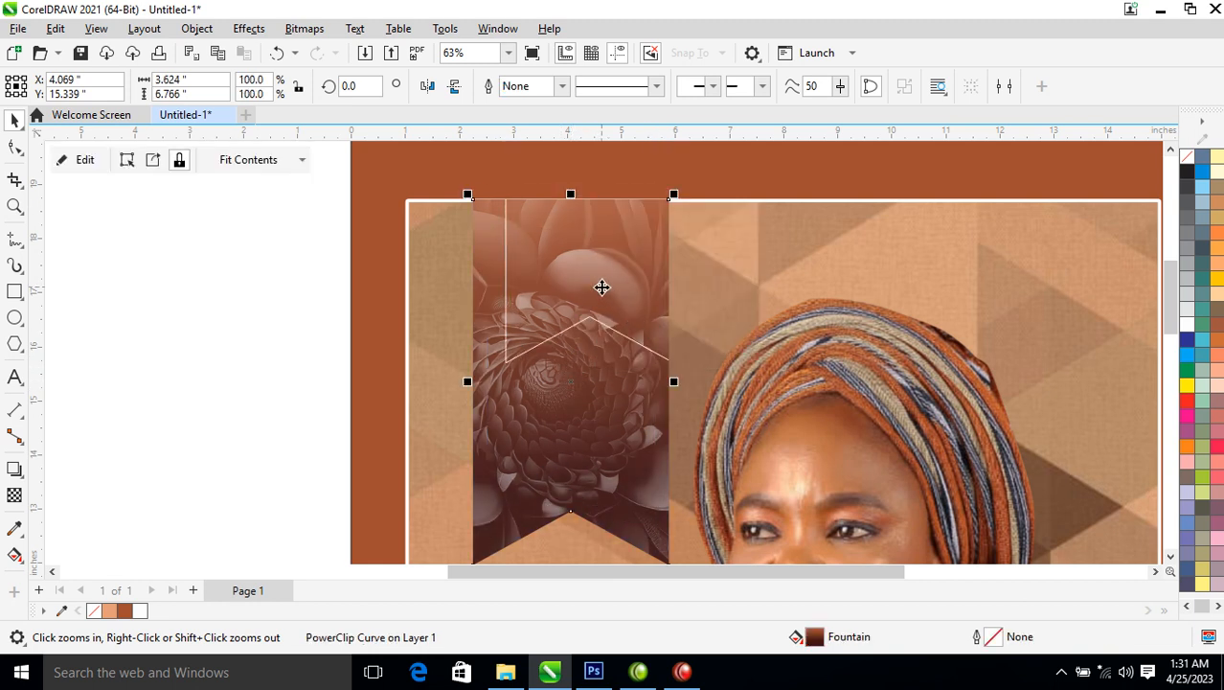
left_click(602, 260, "ctrl")
left_click_drag(597, 211, 579, 385)
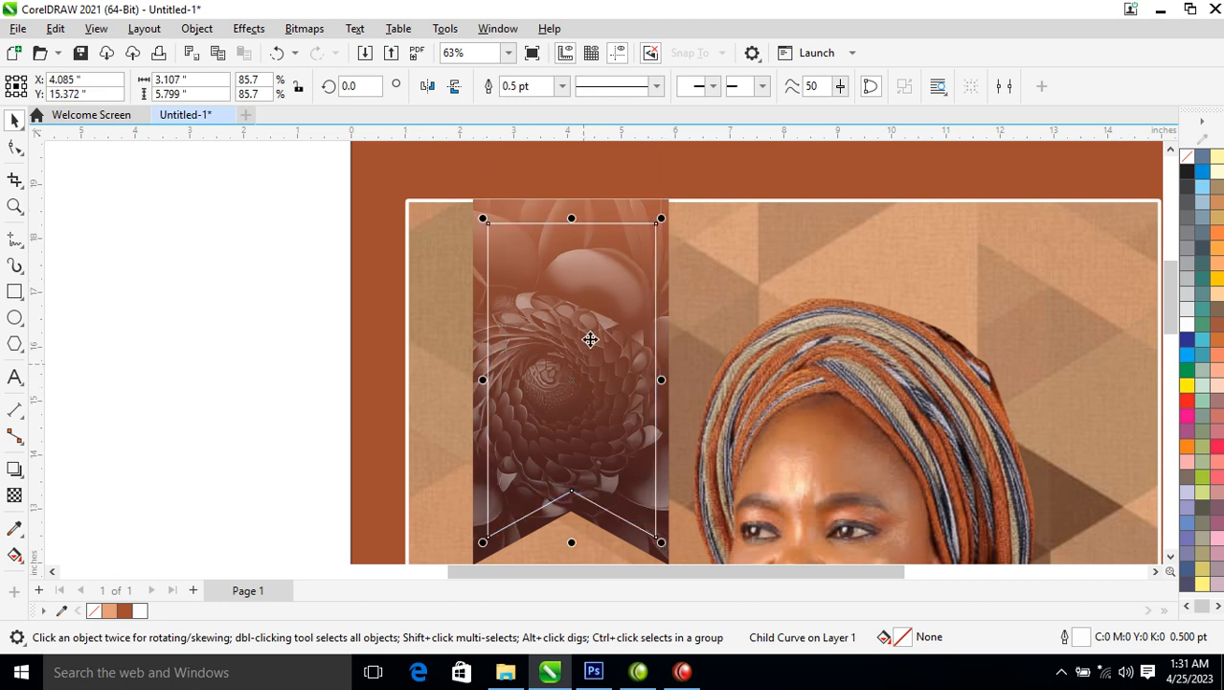
Drag the ribbon's top nodes up to lengthen it to the banner's top
left_click(14, 147)
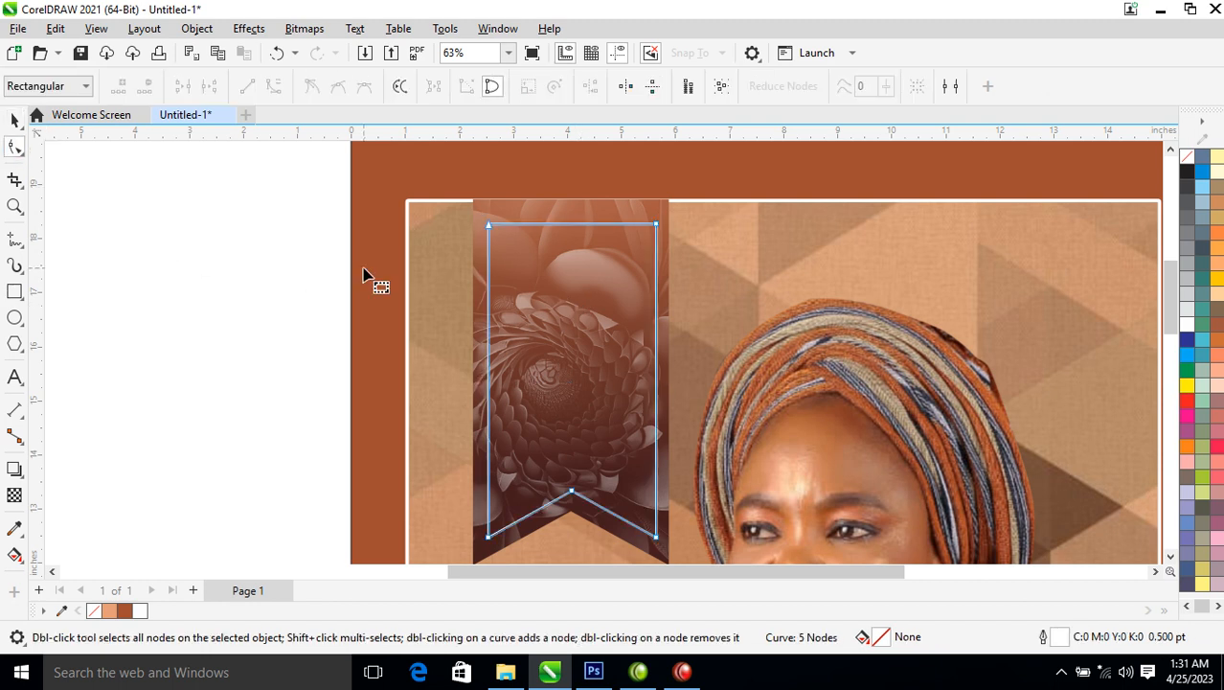
left_click_drag(399, 199, 659, 157)
key("space")
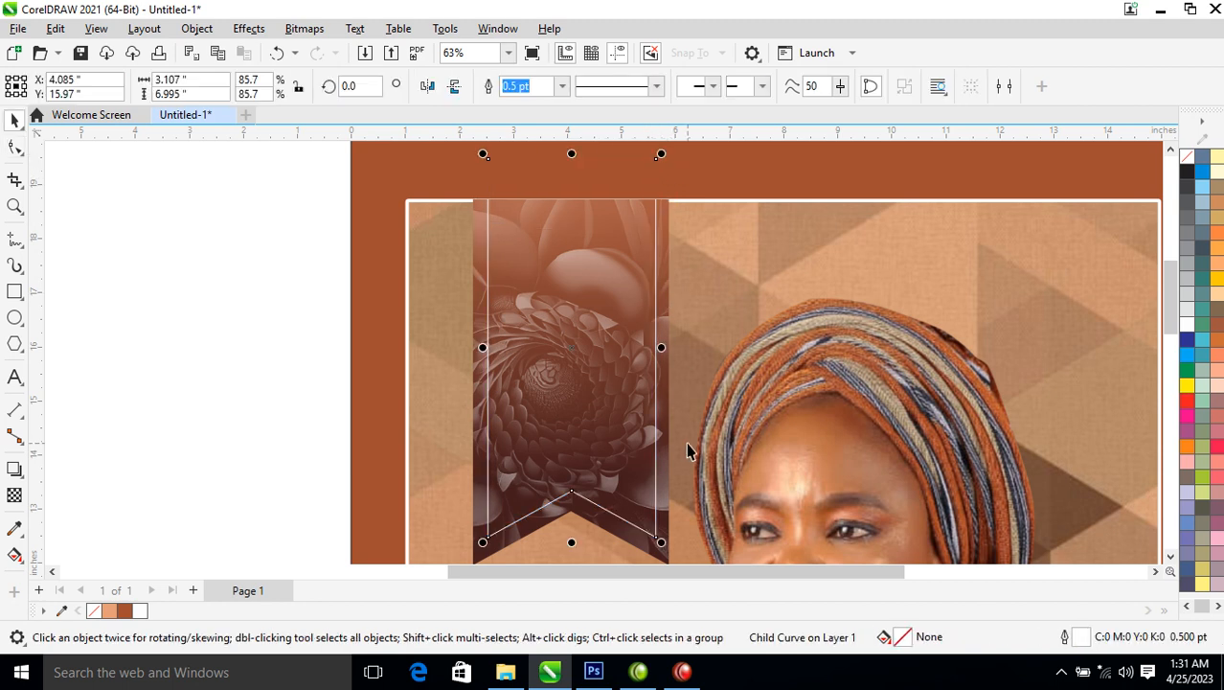
scroll(692, 439, "down", 1)
scroll(695, 423, "down", 6)
key("z")
left_click_drag(330, 325, 847, 528)
left_click_drag(533, 230, 827, 387)
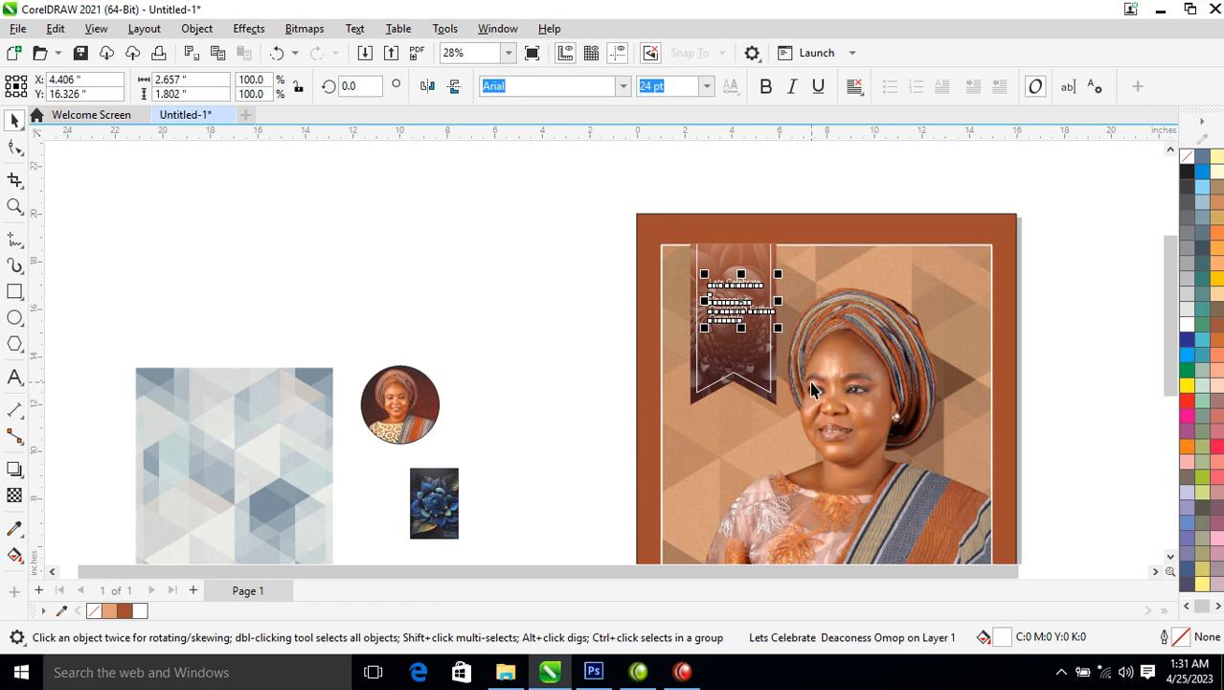
Set the banner text in Trajan Pro and move the block up and left
key("z")
left_click_drag(672, 232, 805, 347)
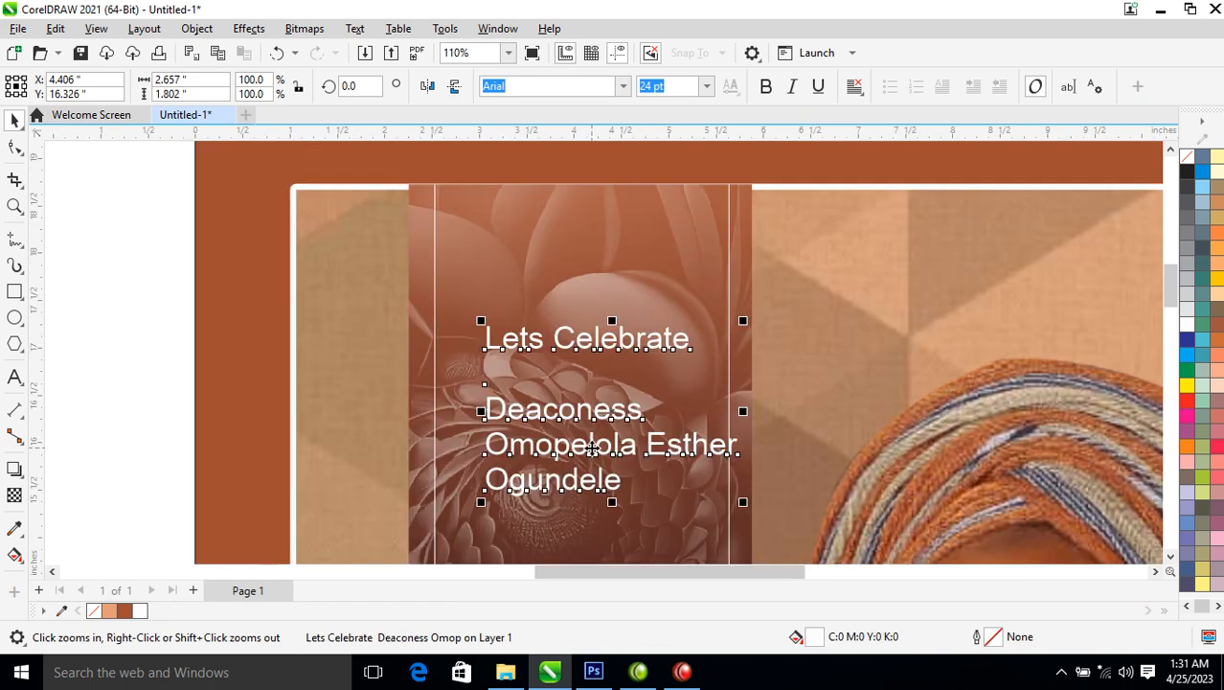
left_click(623, 86)
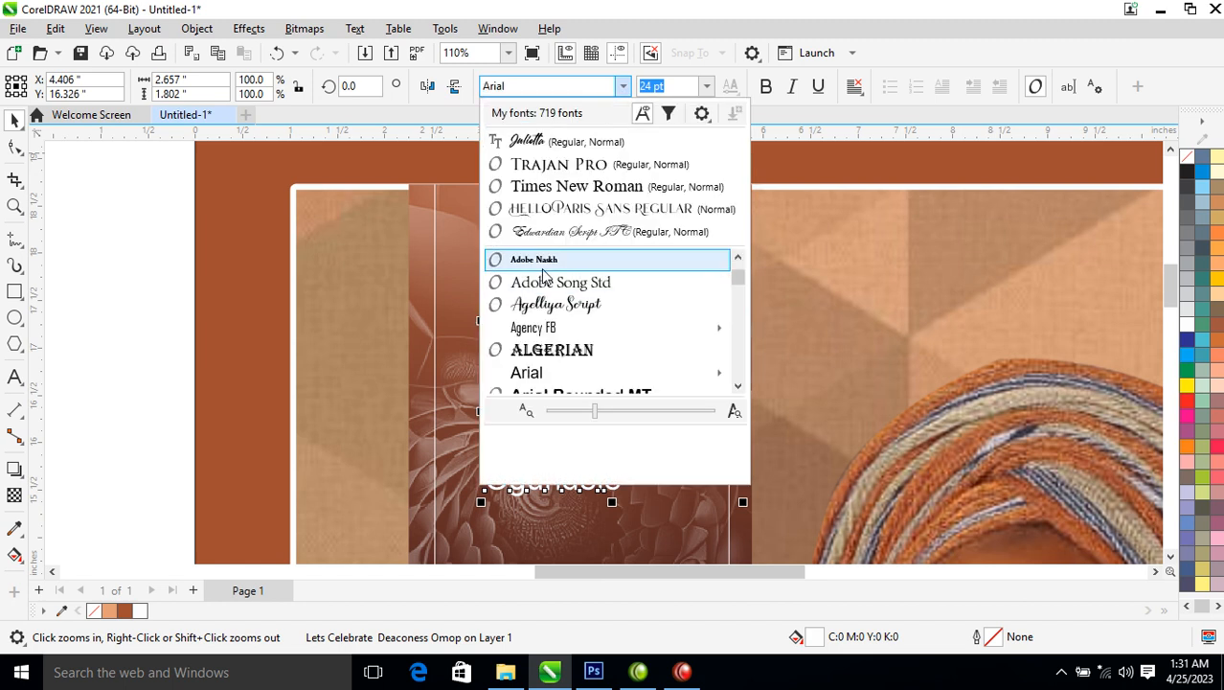
left_click(559, 164)
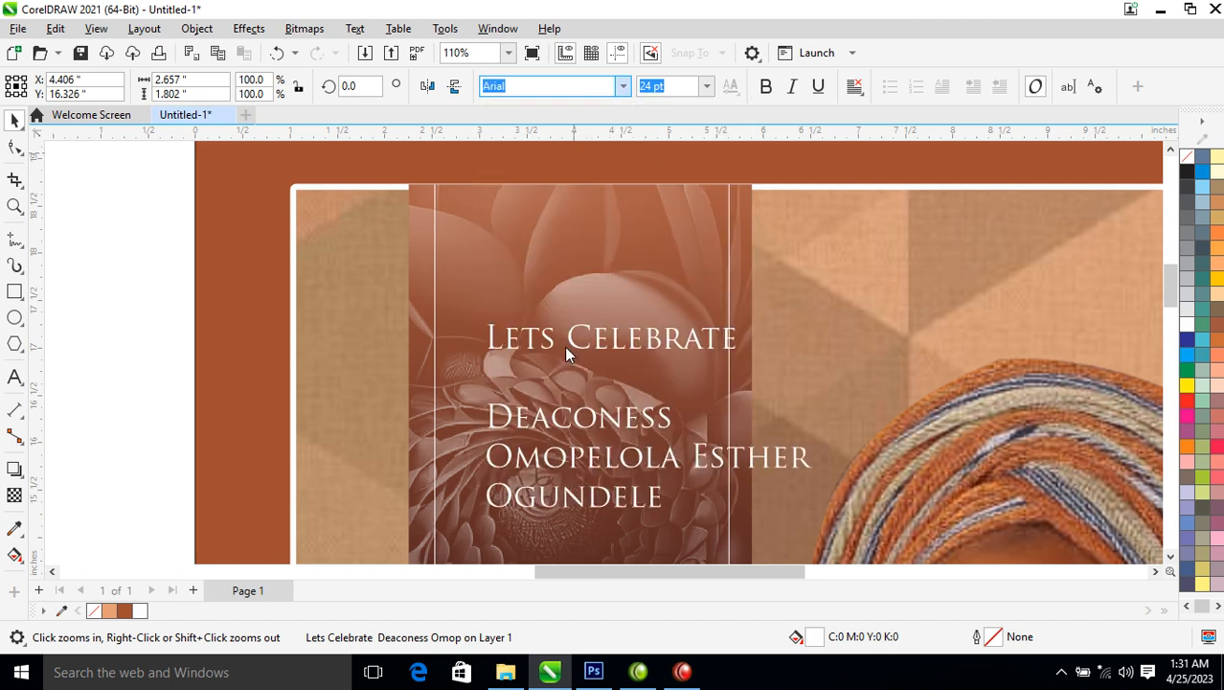
left_click(683, 488)
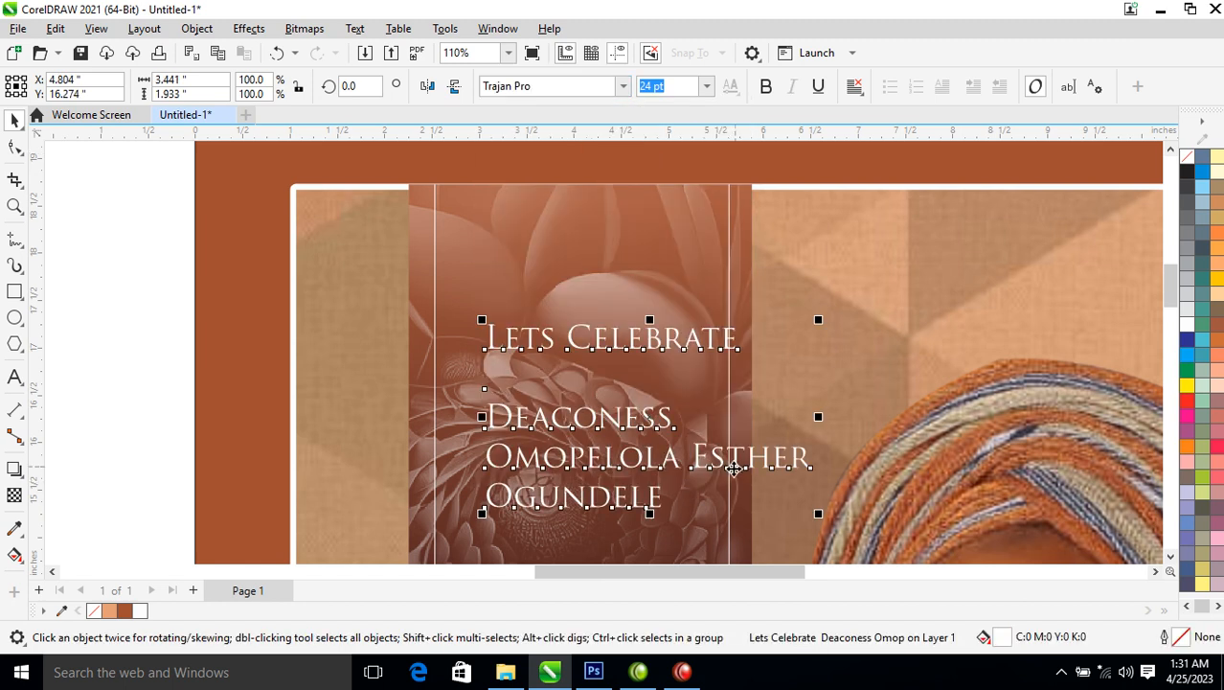
left_click_drag(781, 458, 737, 439)
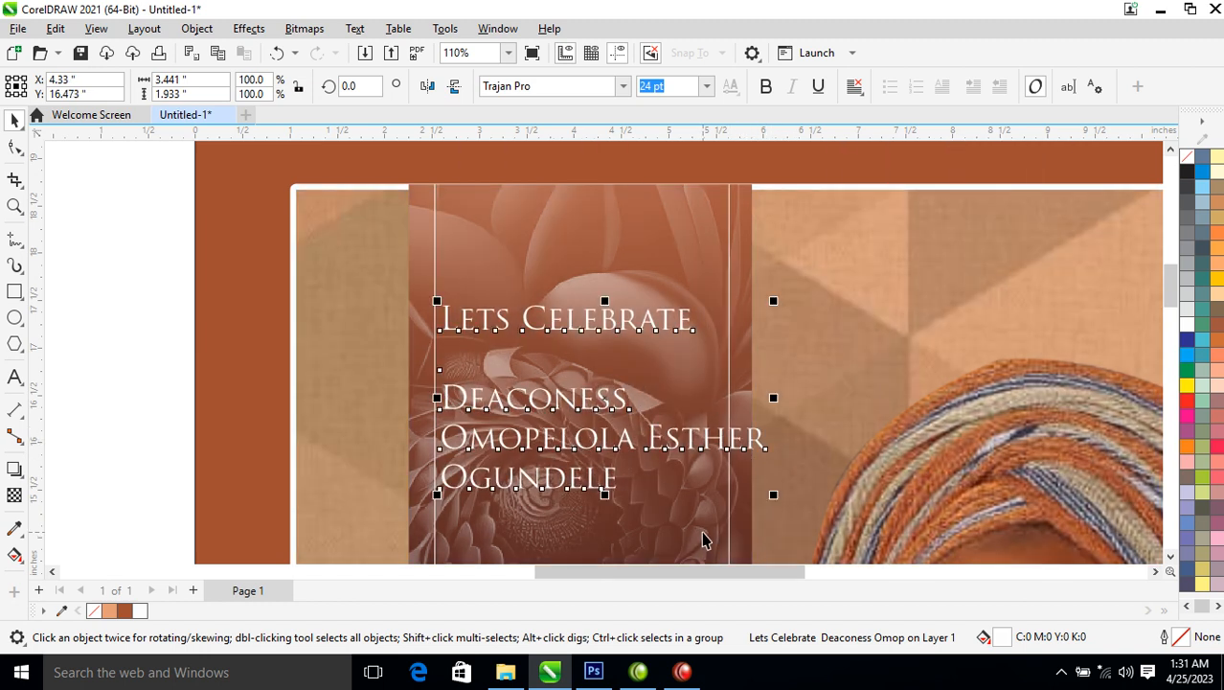
Break the text apart, put 'Lets Celebrate' on two lines, raise it near the banner top, and bold it
key("ctrl+k")
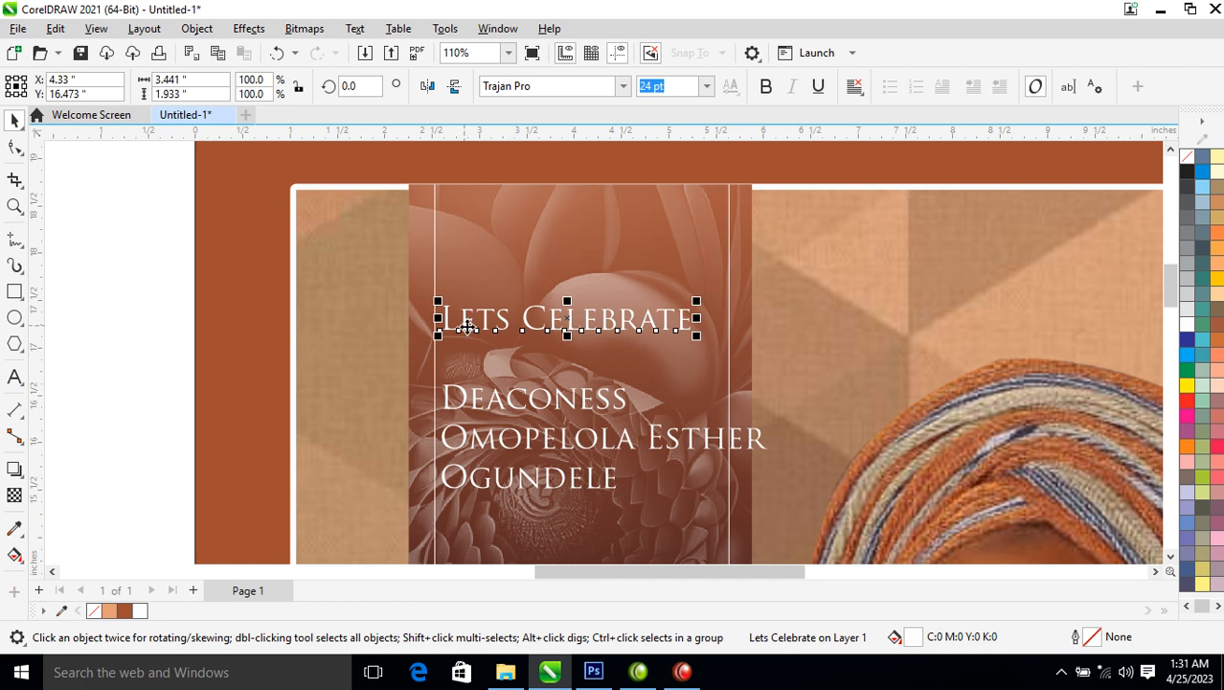
left_click(527, 323)
double_click(523, 322)
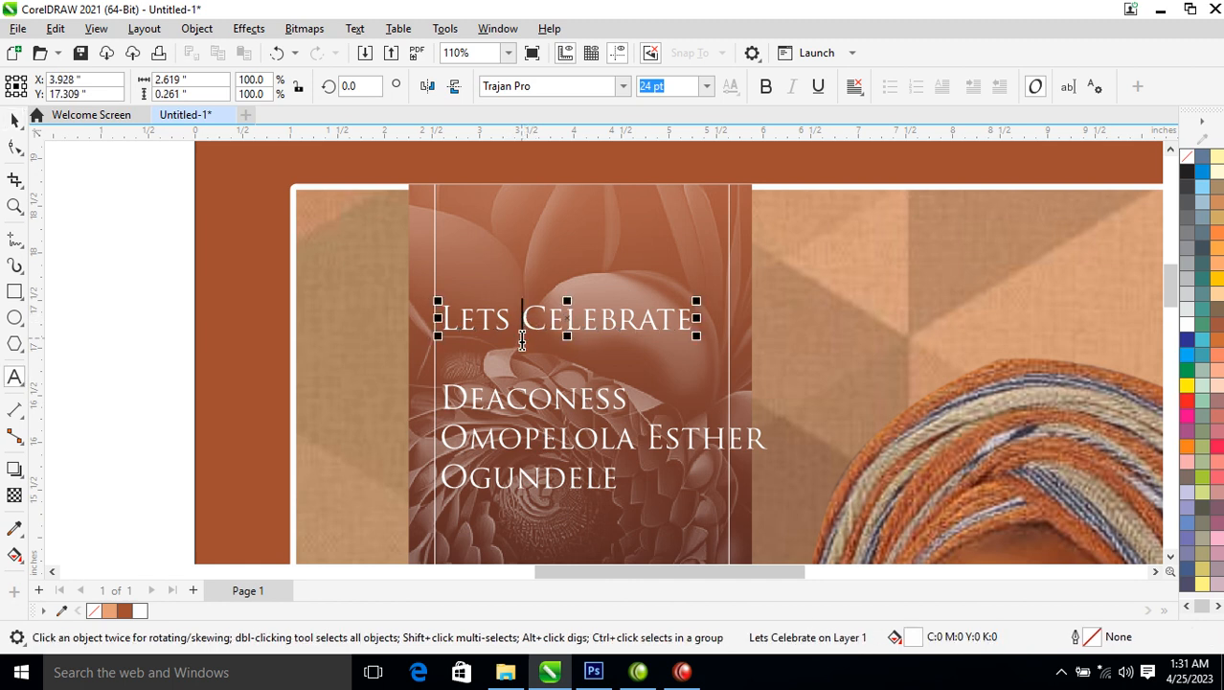
key("Return")
key("ctrl+space")
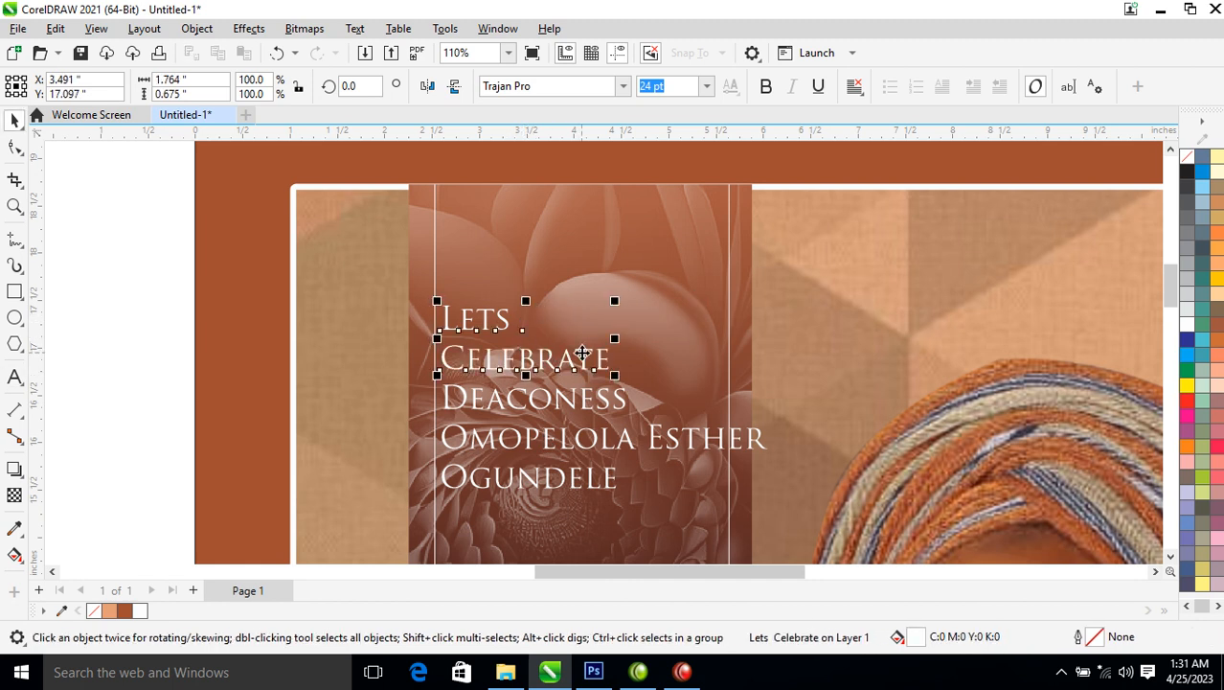
left_click_drag(587, 336, 618, 259)
left_click(769, 87)
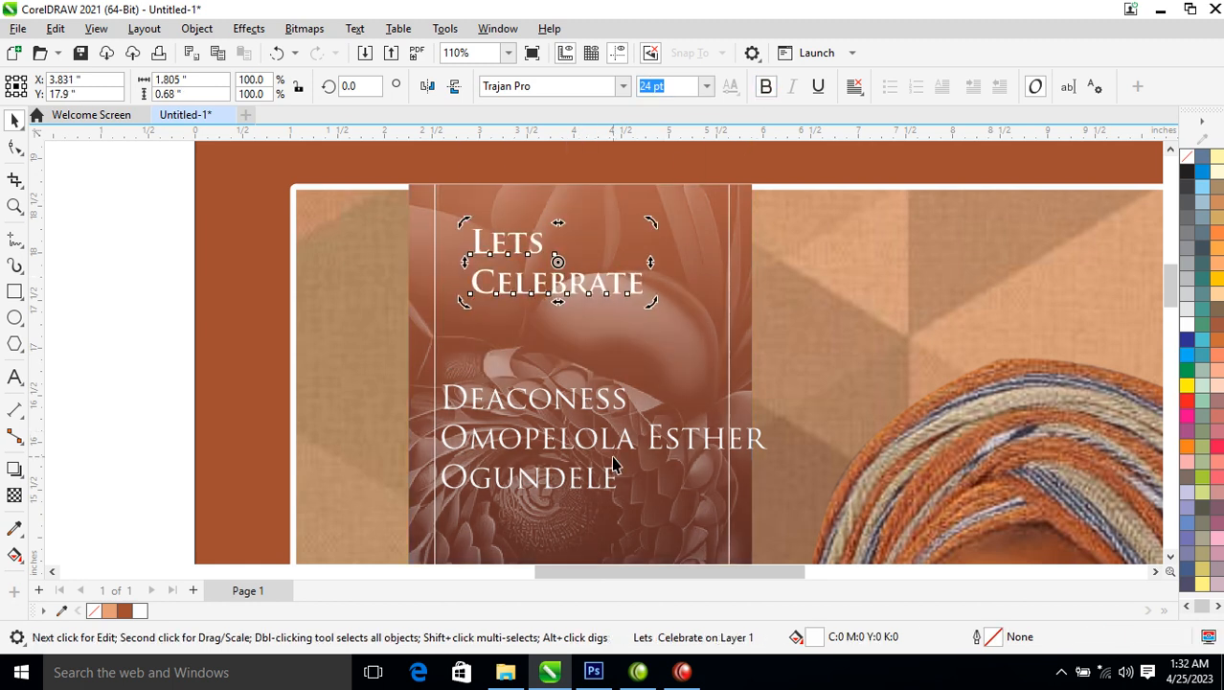
Move 'Deaconess' up to sit just beneath 'Celebrate'
left_click(621, 412)
scroll(613, 417, "down", 4)
scroll(604, 429, "down", 1)
key("z")
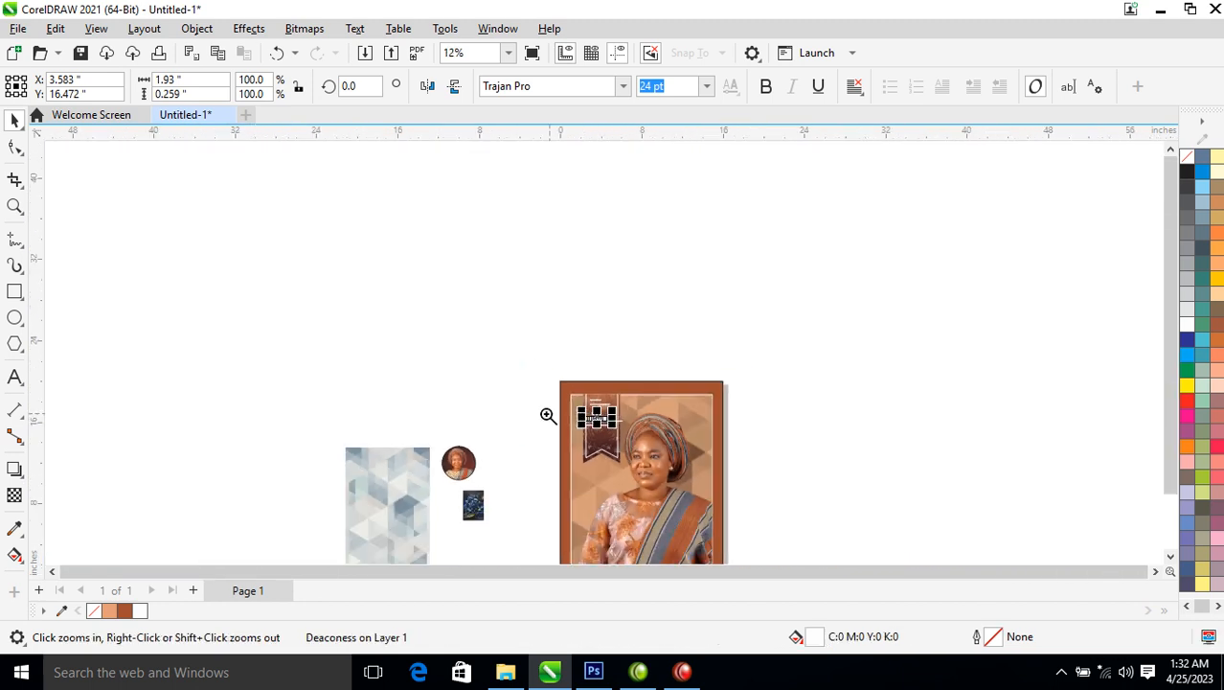
left_click_drag(545, 371, 663, 457)
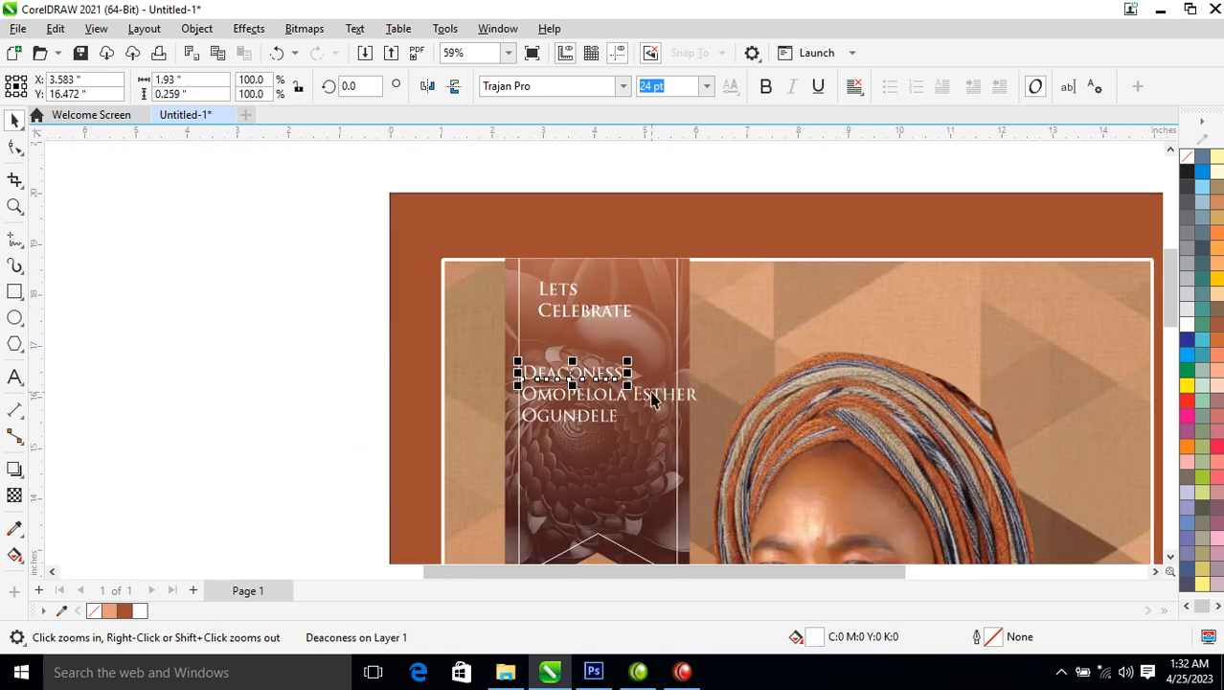
left_click_drag(433, 258, 684, 399)
scroll(655, 484, "up", 2)
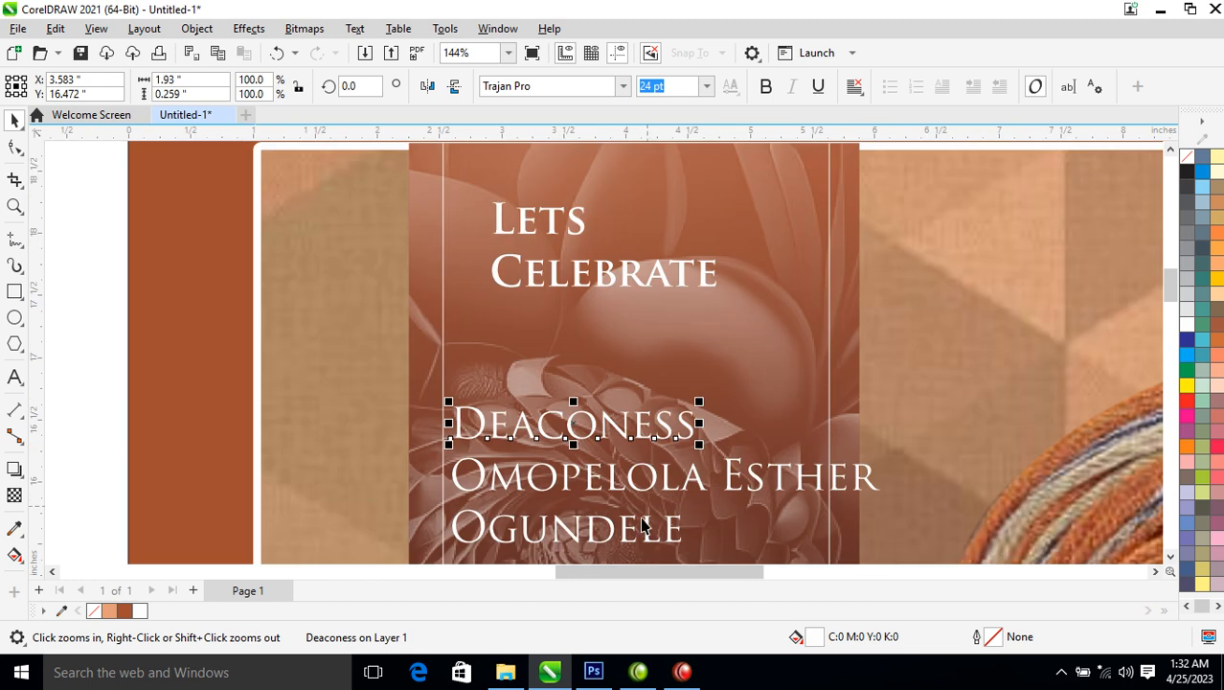
left_click(668, 491)
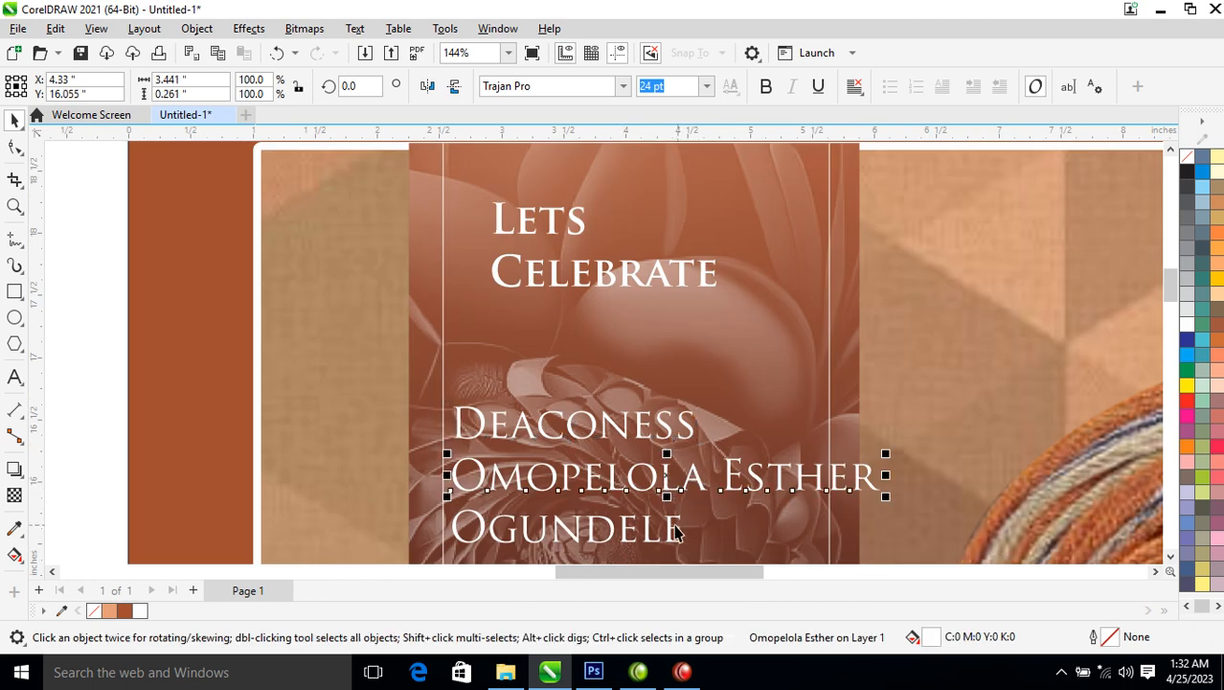
left_click_drag(692, 426, 727, 324)
Shrink 'Deaconess' to about 49%, make it bold, and raise the first-name line beneath it
key("F10")
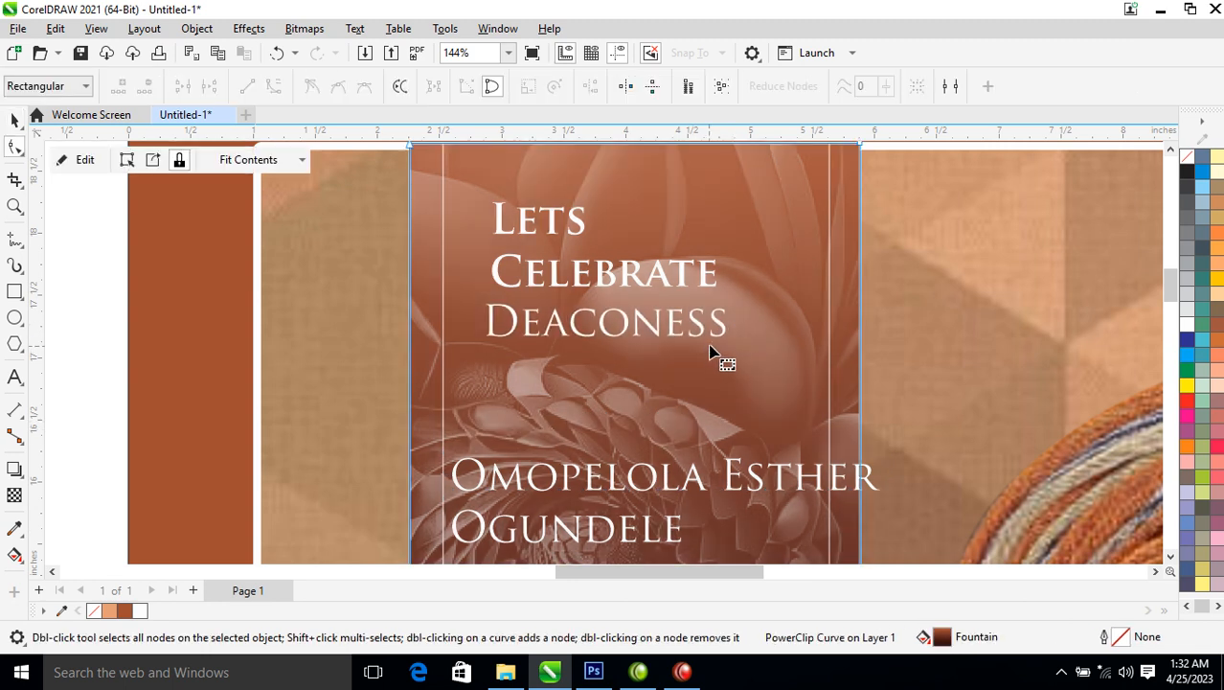
key("space")
left_click(726, 327)
left_click_drag(731, 301, 609, 276)
left_click(767, 87)
left_click_drag(728, 482, 757, 371)
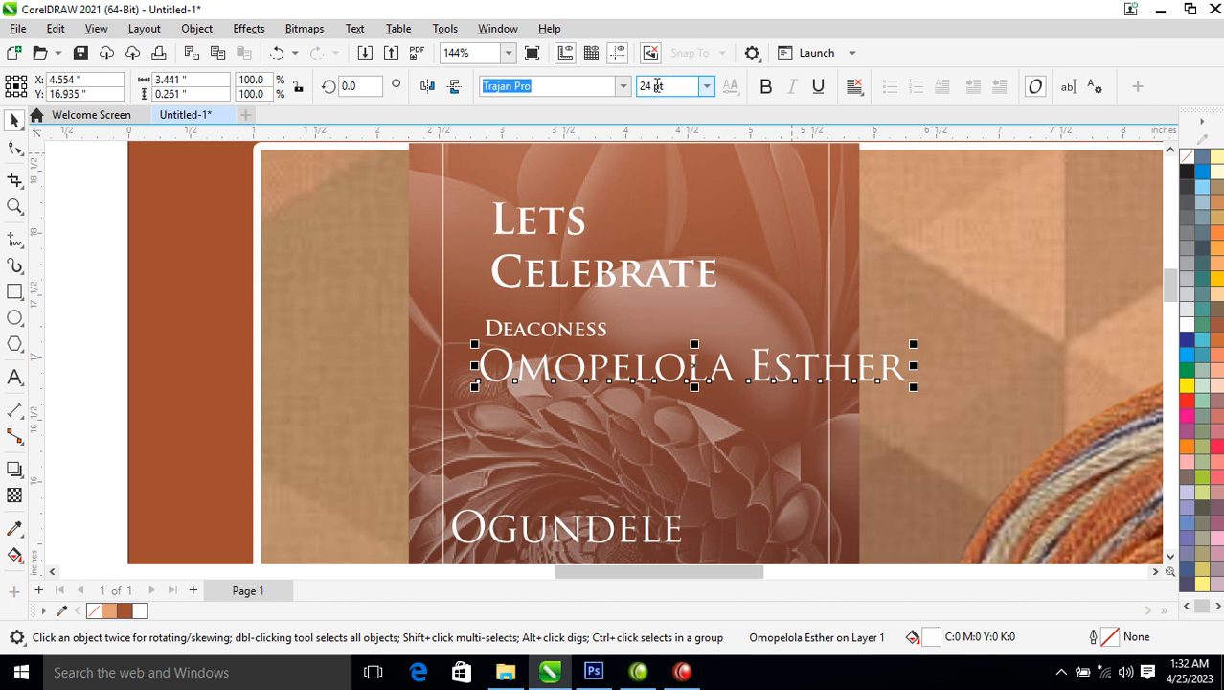
Set the first-name line in the SansSerifExbFLF font
left_click(625, 87)
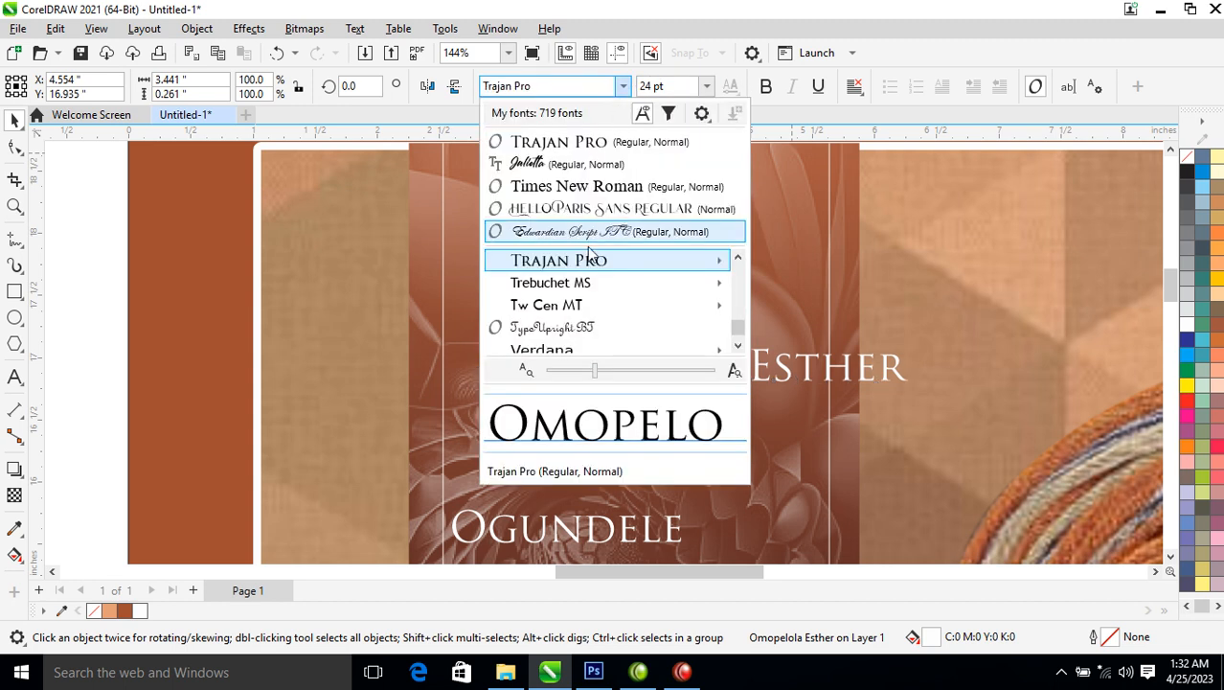
key("Down")
key("Down")
key("Down")
key("Down")
key("Down")
key("Down")
key("Down")
key("Down")
key("Down")
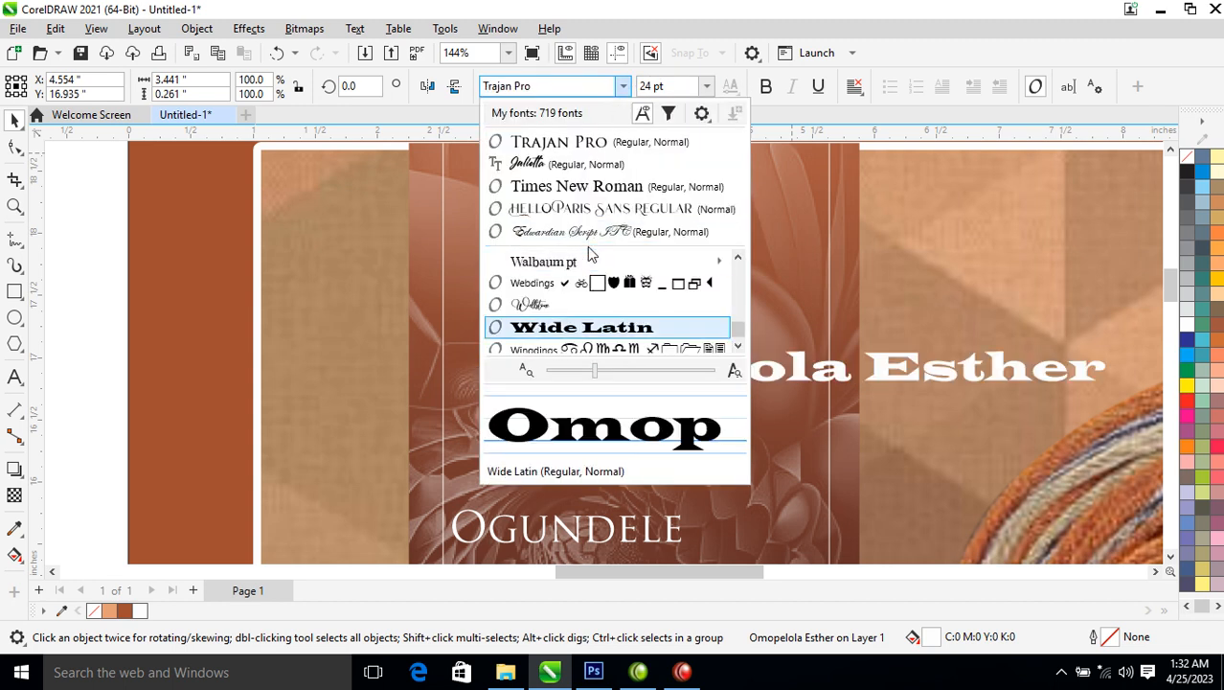
mouse_move(567, 262)
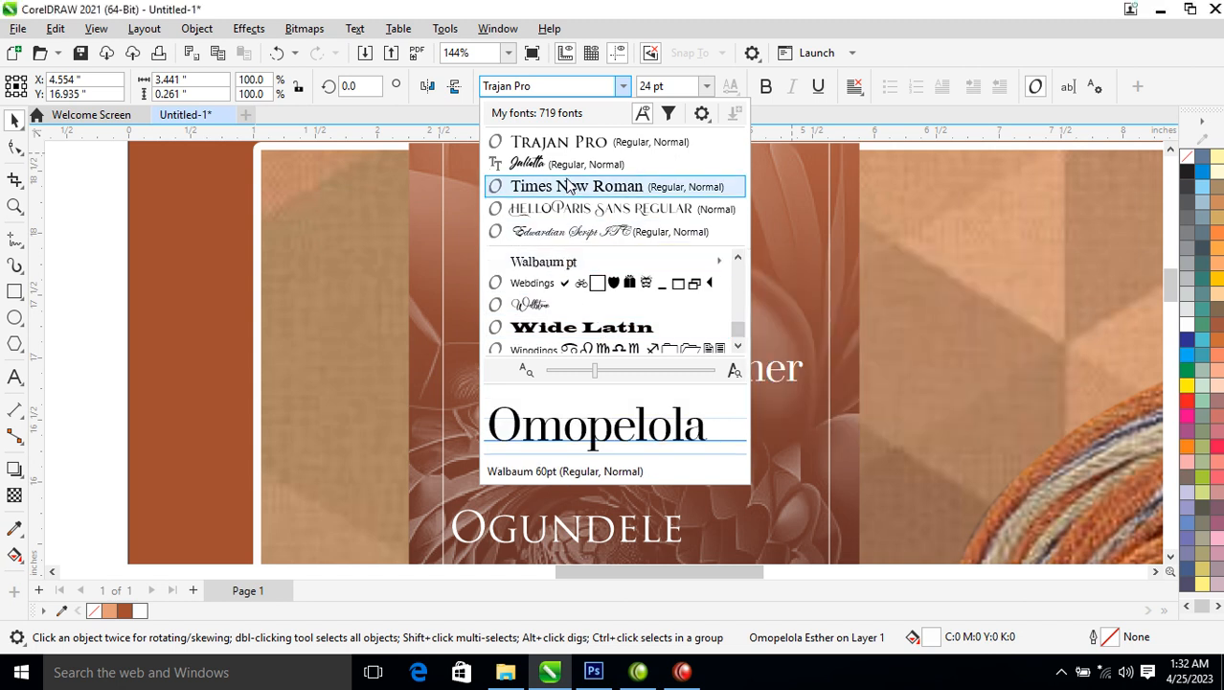
scroll(572, 185, "up", 10)
scroll(567, 186, "down", 3)
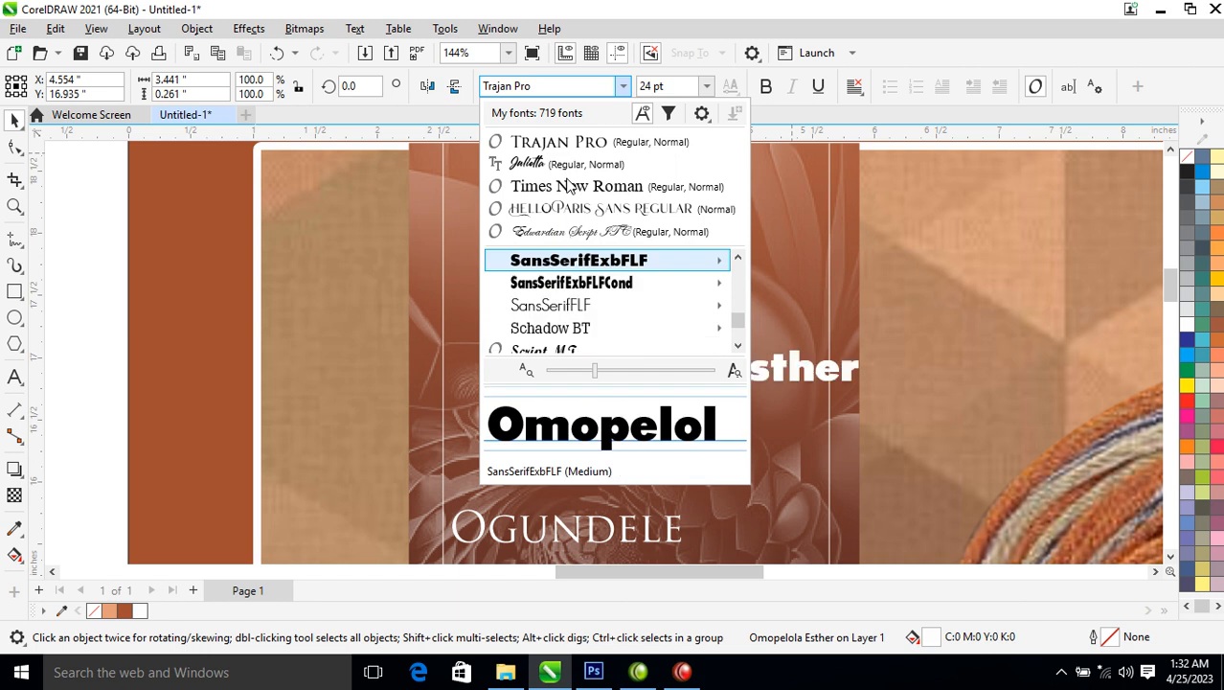
key("Return")
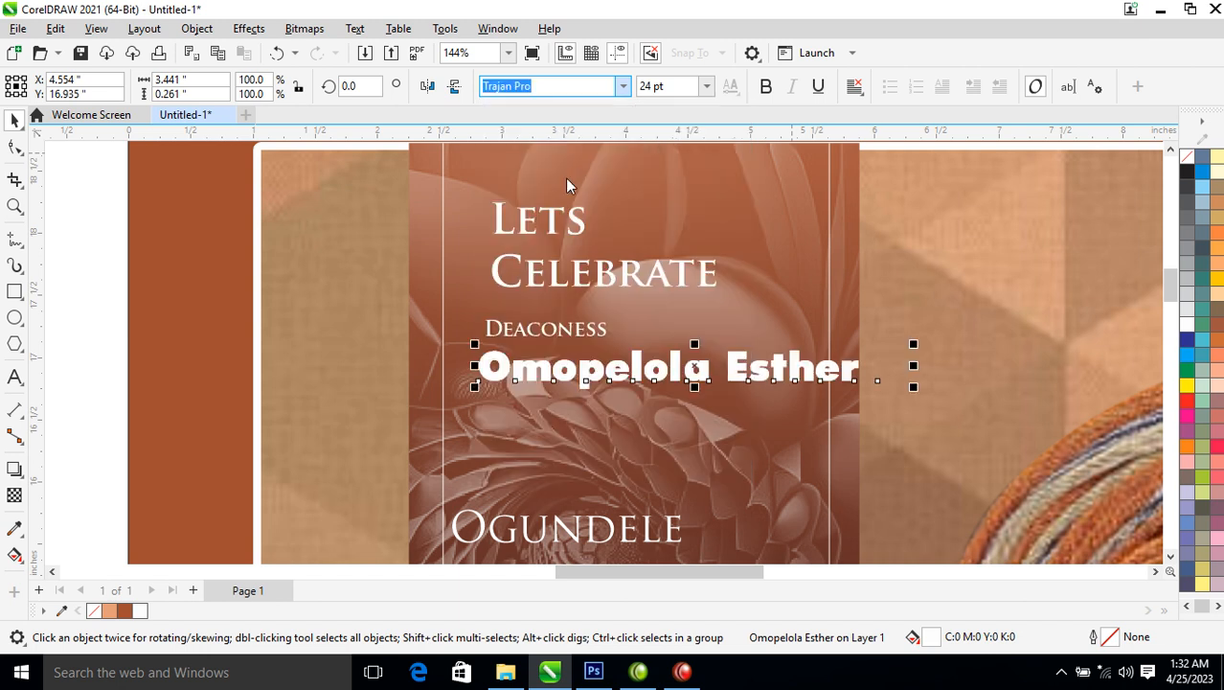
Split the two first names into separate text objects and drop the second onto the surname
left_click(732, 365)
double_click(733, 365)
key("Return")
key("ctrl+space")
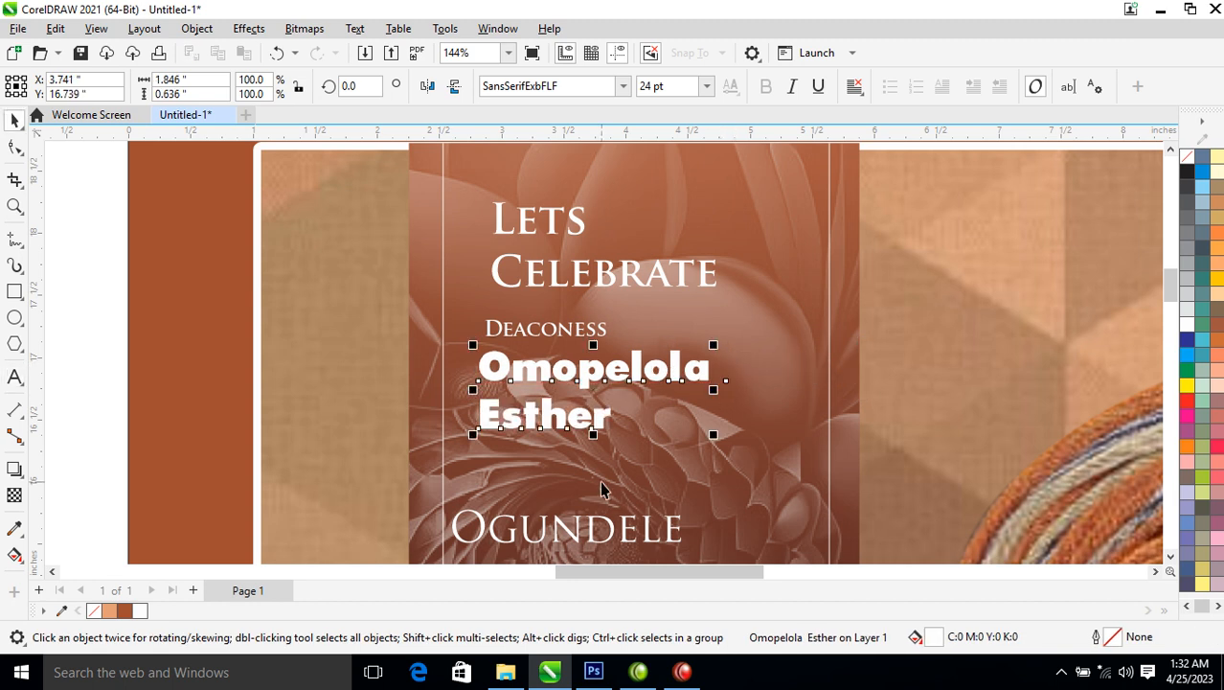
key("ctrl+k")
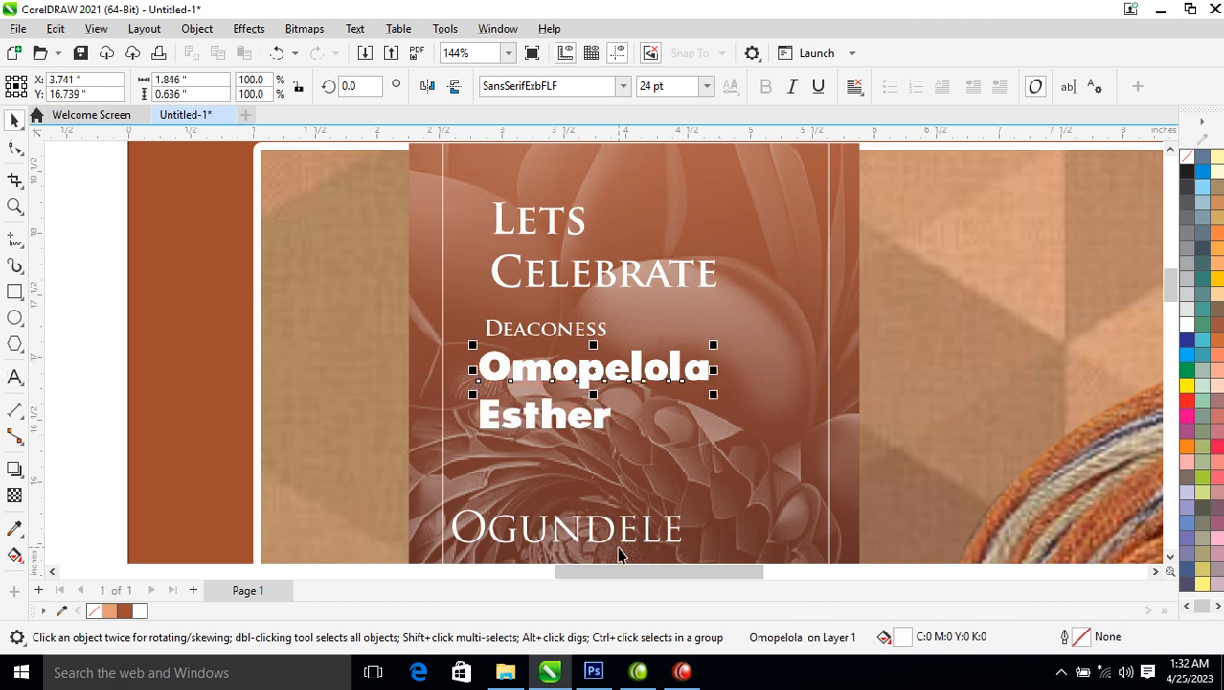
left_click_drag(602, 426, 611, 533)
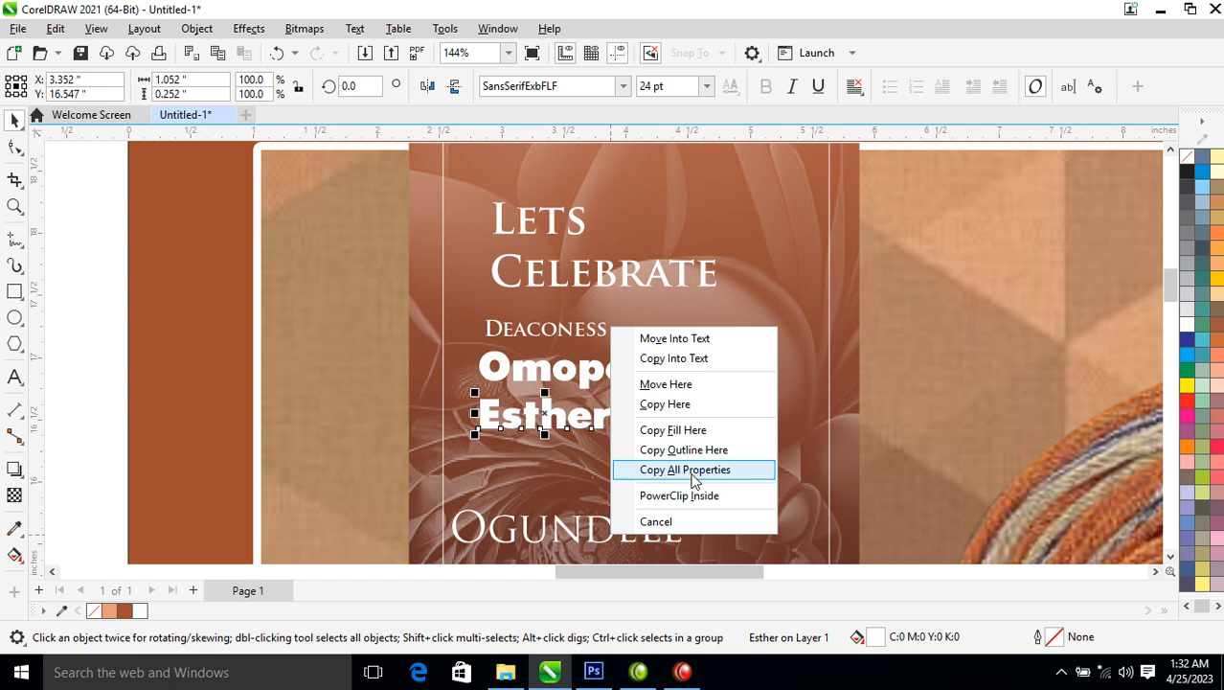
Copy the second first name's bold style to the surname, place it beneath, and make it UPPERCASE
left_click(698, 470)
left_click_drag(647, 541, 682, 474)
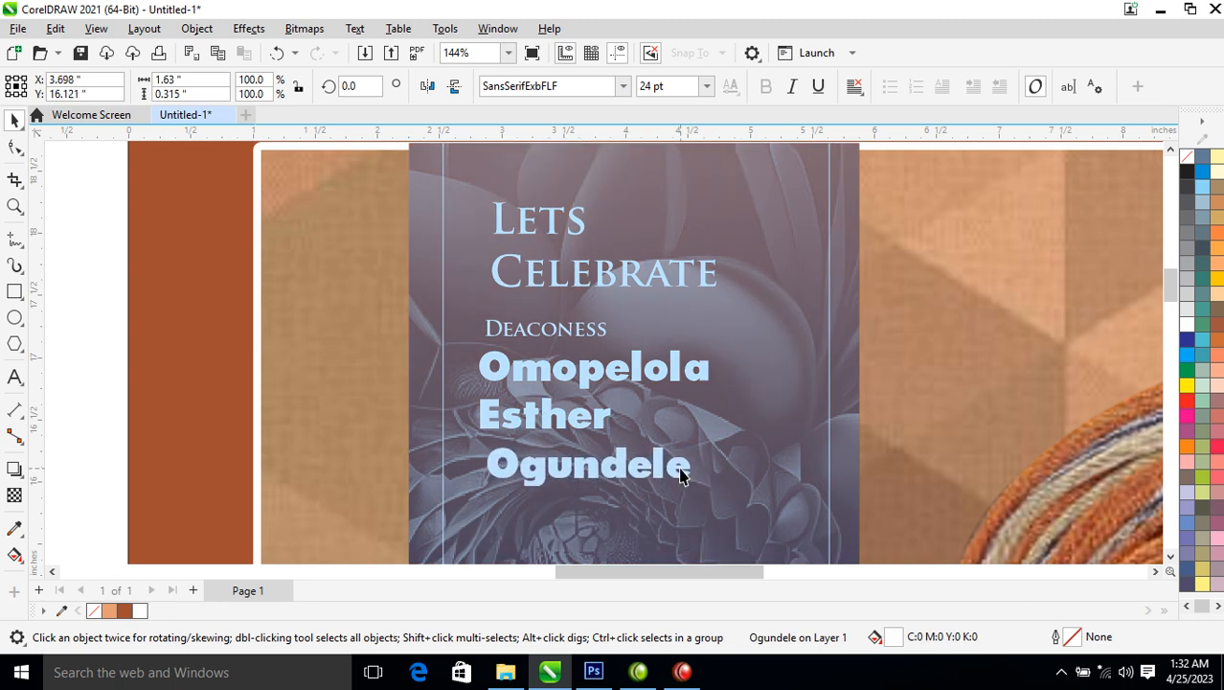
double_click(681, 469)
key("ctrl+a")
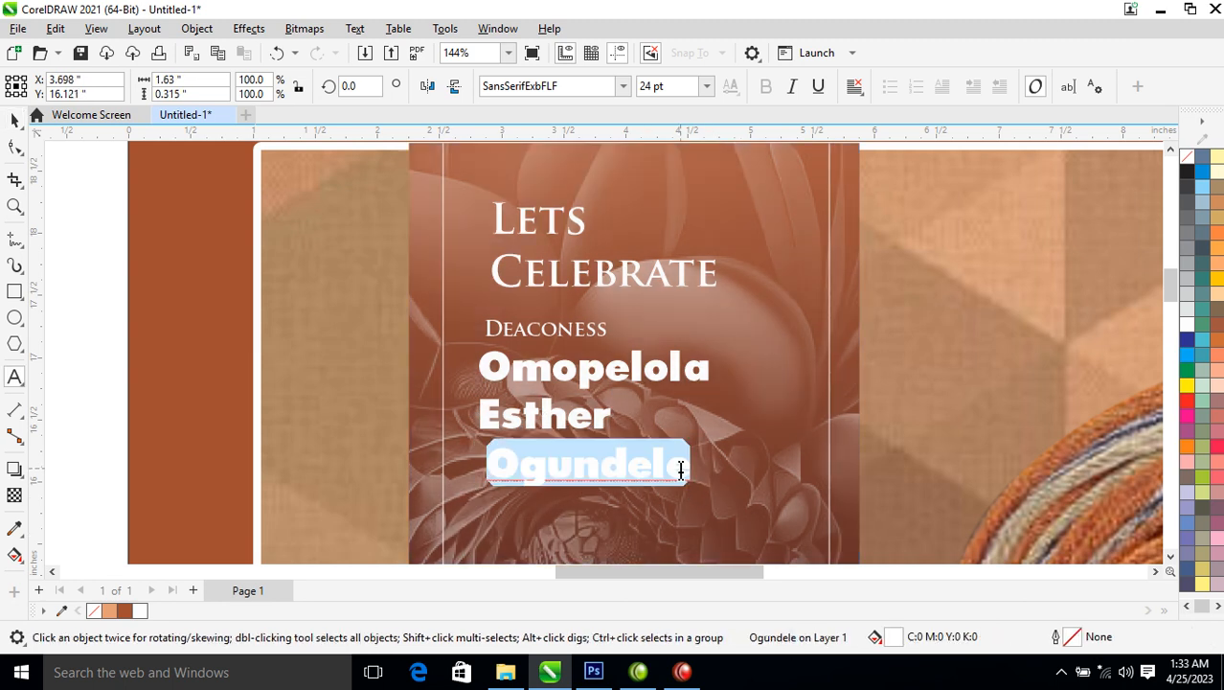
key("shift+F3")
left_click(573, 316)
left_click(591, 388)
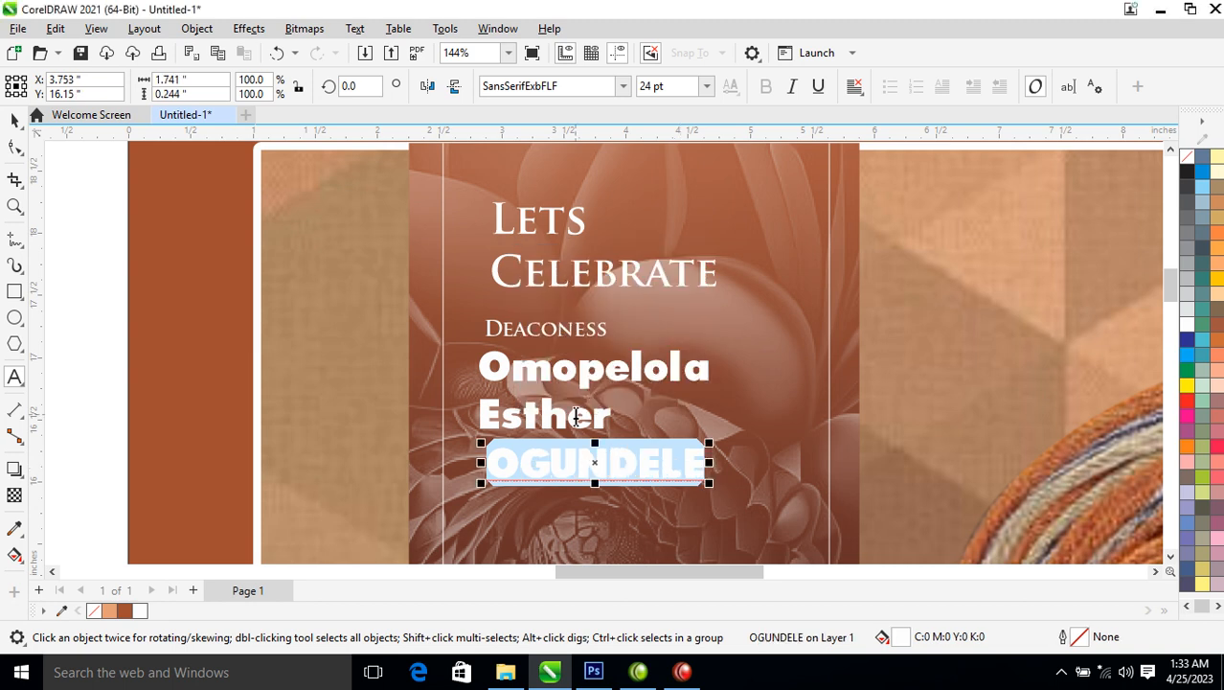
left_click(576, 415)
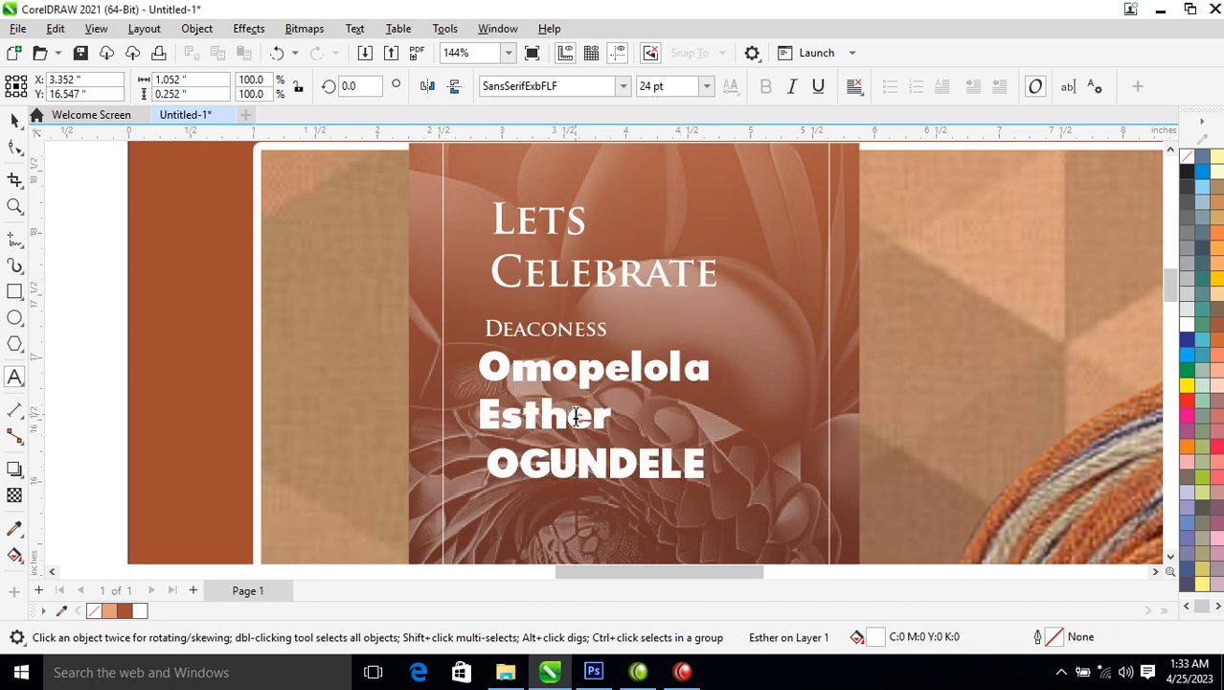
double_click(576, 415)
key("ctrl+shift+F3")
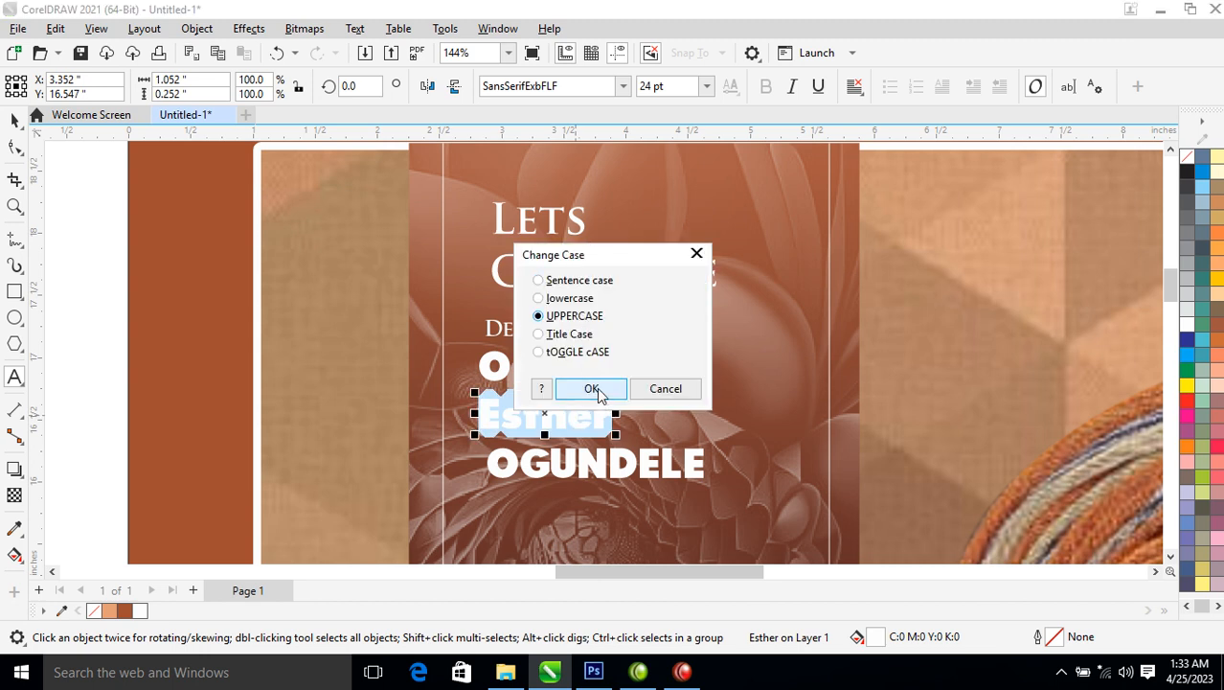
left_click(590, 388)
left_click_drag(624, 435, 741, 489)
left_click_drag(689, 447, 827, 528)
Set Deaconess in SansSerifExbFLF and enlarge it to about 20.6 pt
left_click(695, 333)
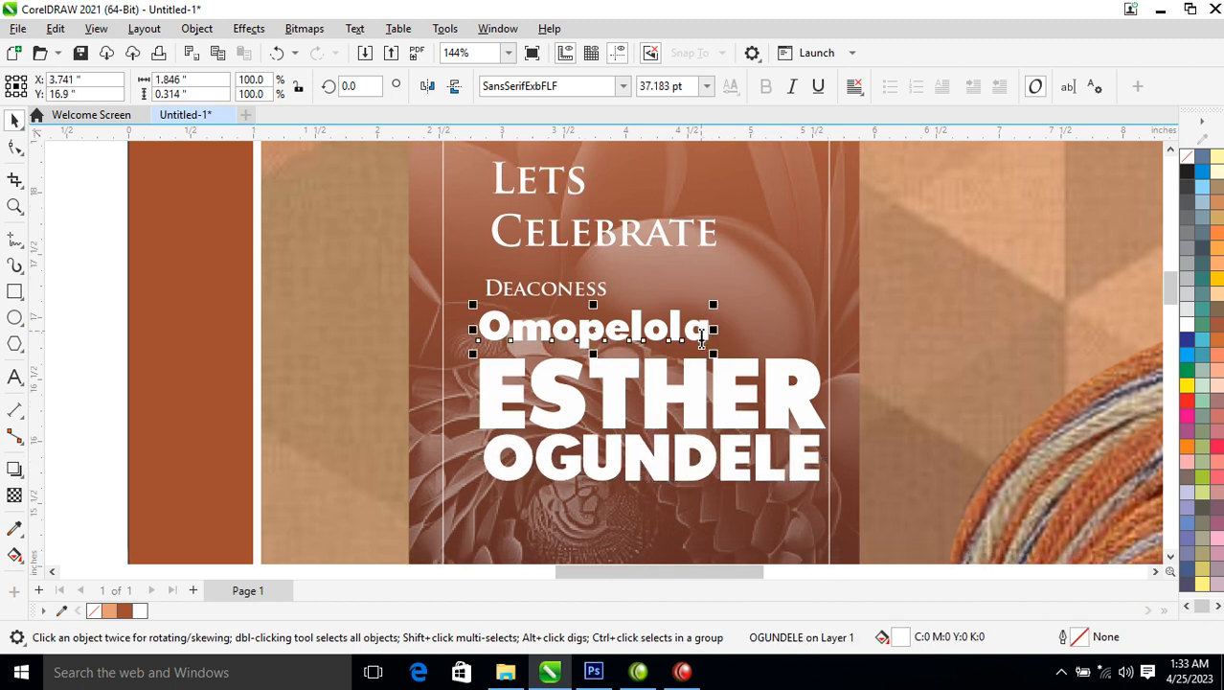
double_click(692, 333)
key("ctrl+space")
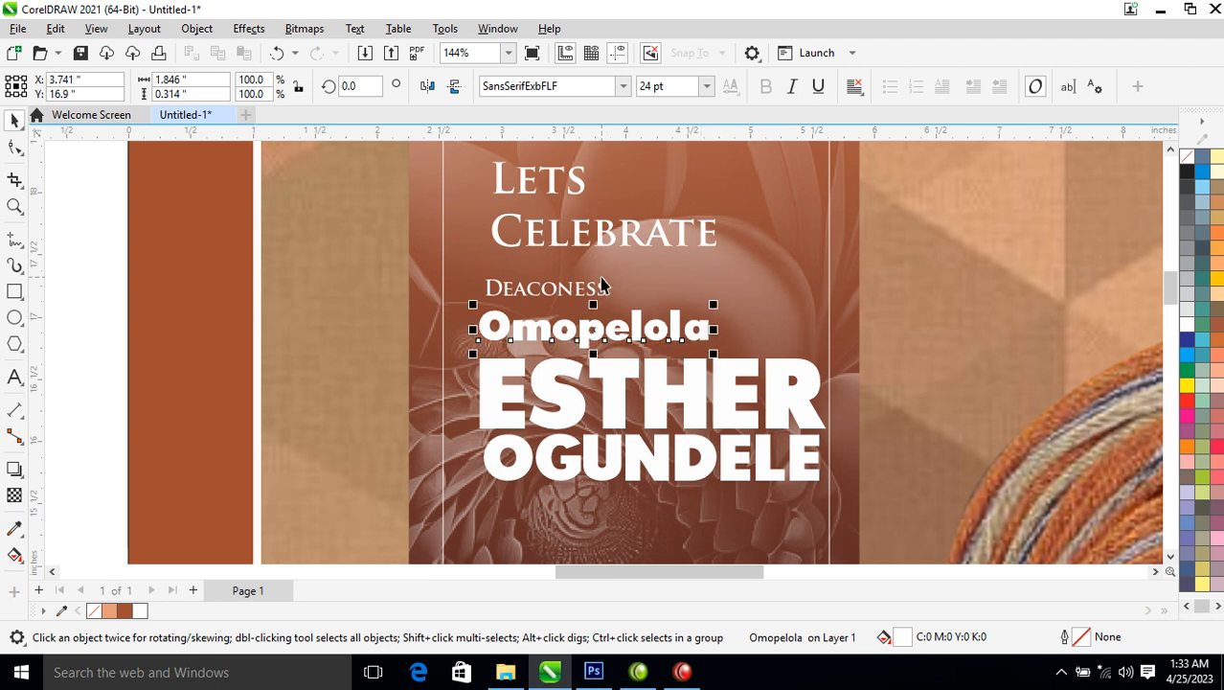
left_click(600, 286)
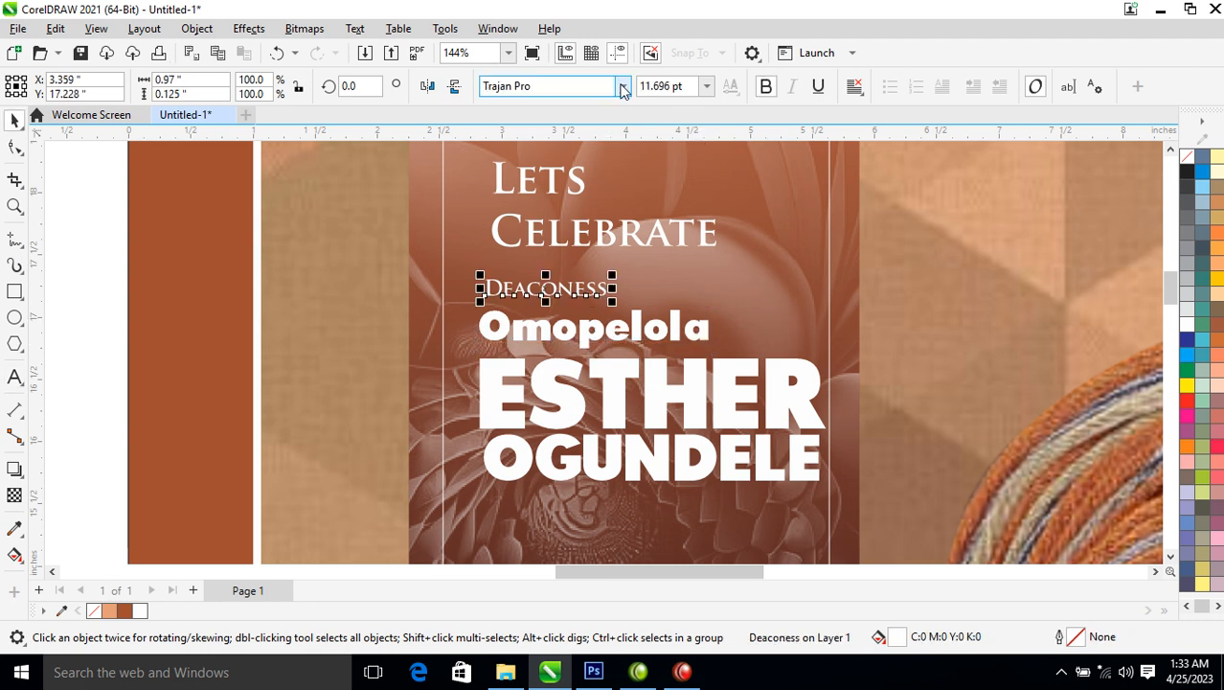
left_click(623, 86)
left_click(580, 143)
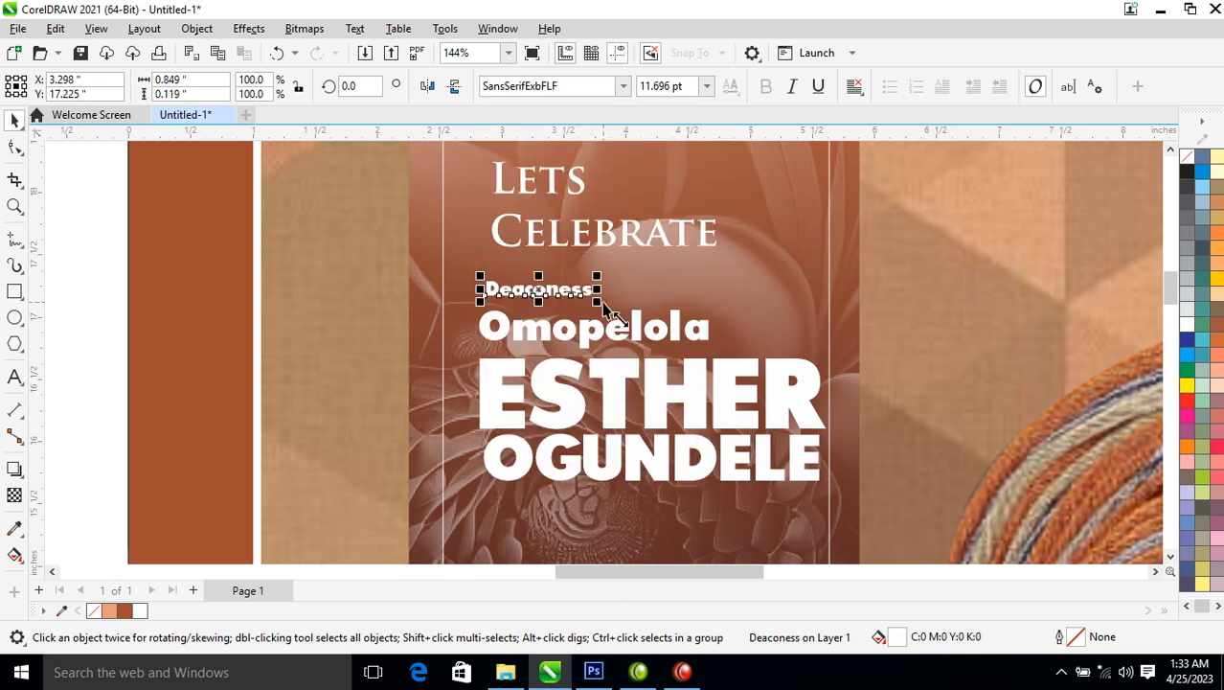
left_click_drag(598, 301, 658, 342)
left_click(656, 337)
key("F8")
key("ctrl+a")
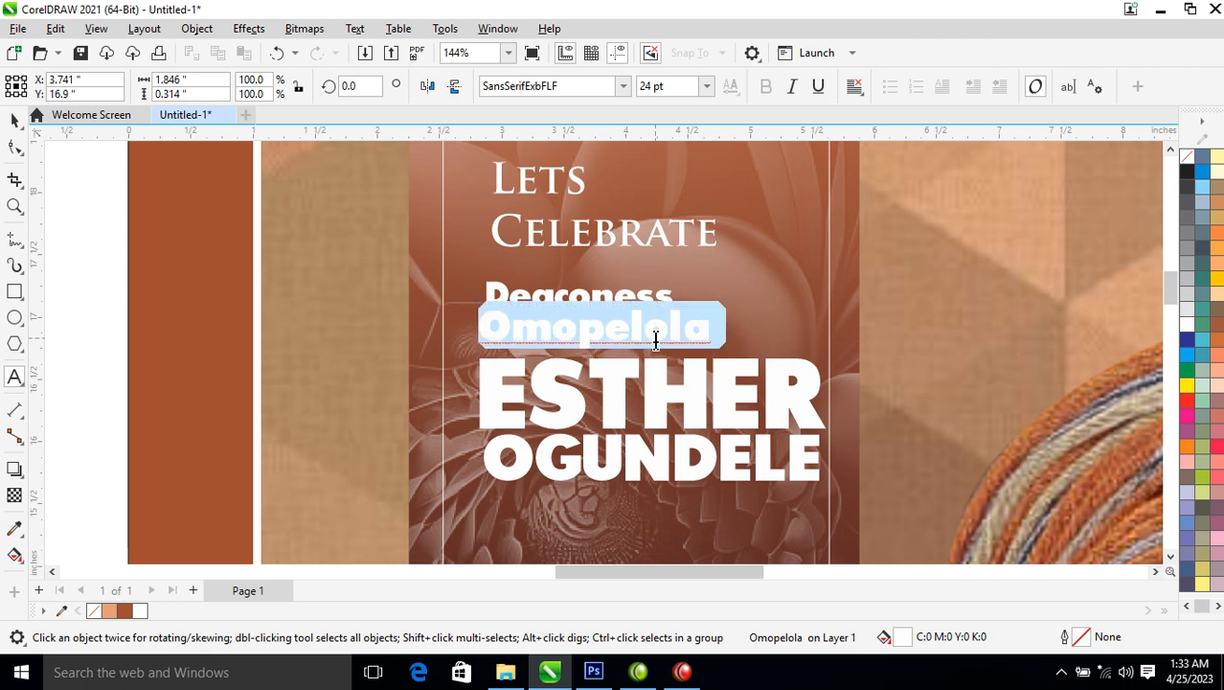
key("shift+F3")
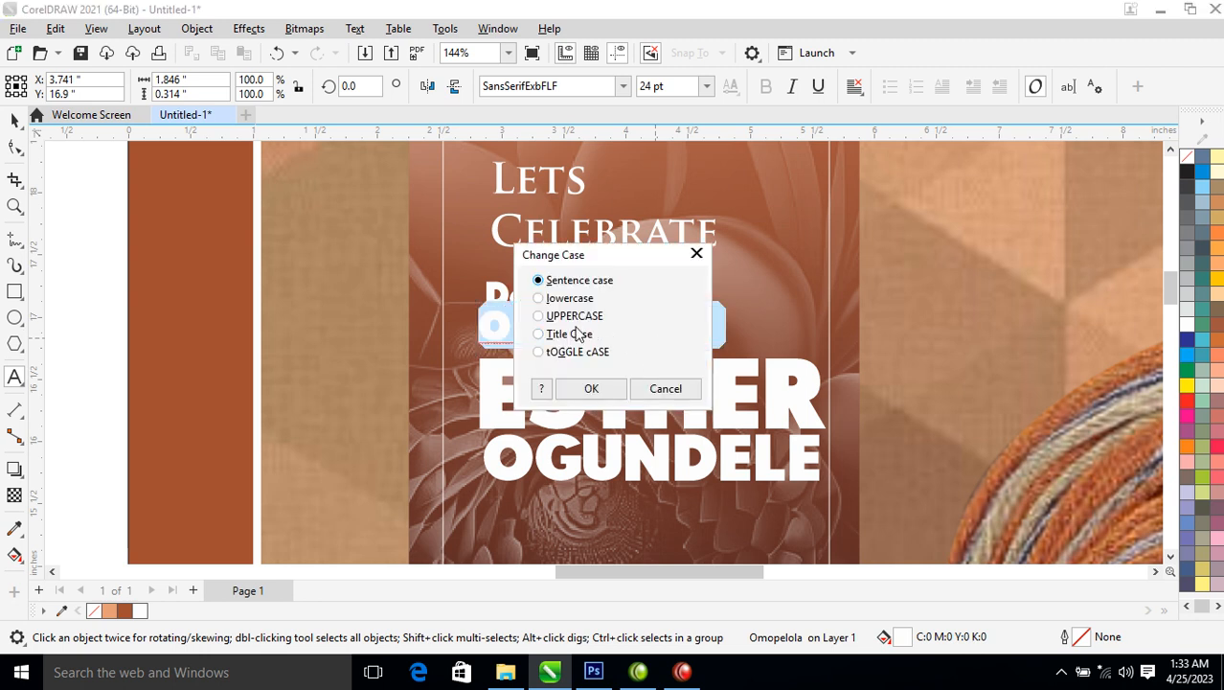
left_click(575, 317)
left_click(591, 388)
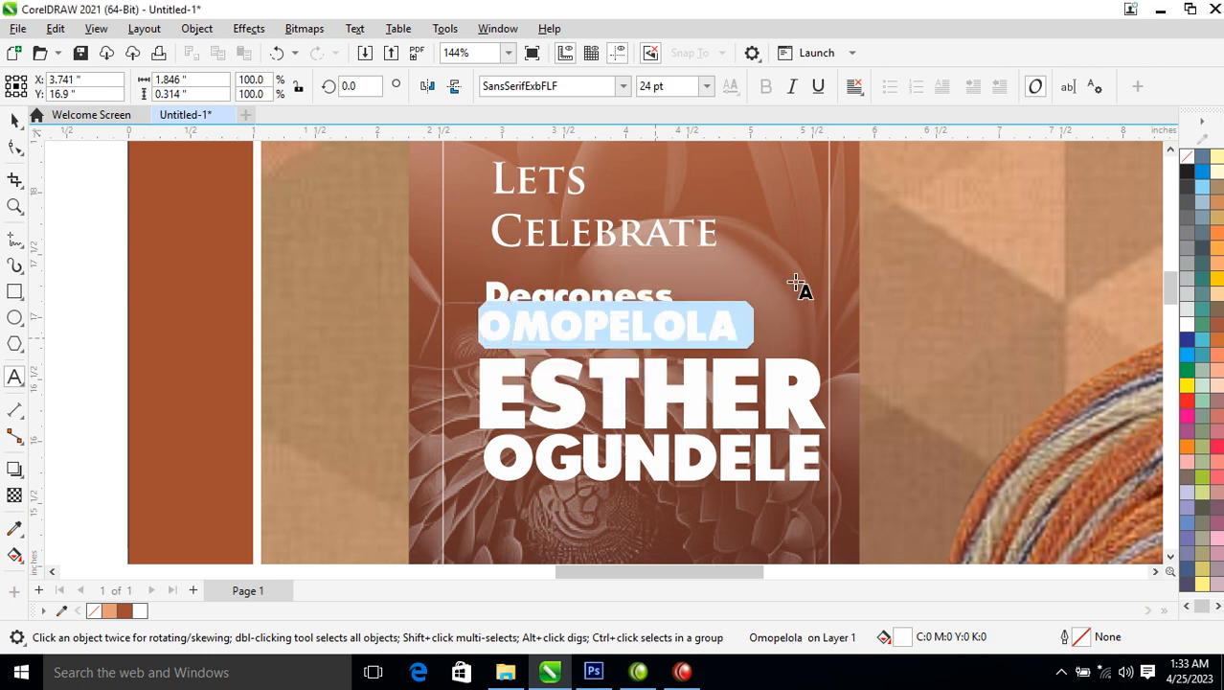
key("Escape")
left_click_drag(745, 347, 828, 404)
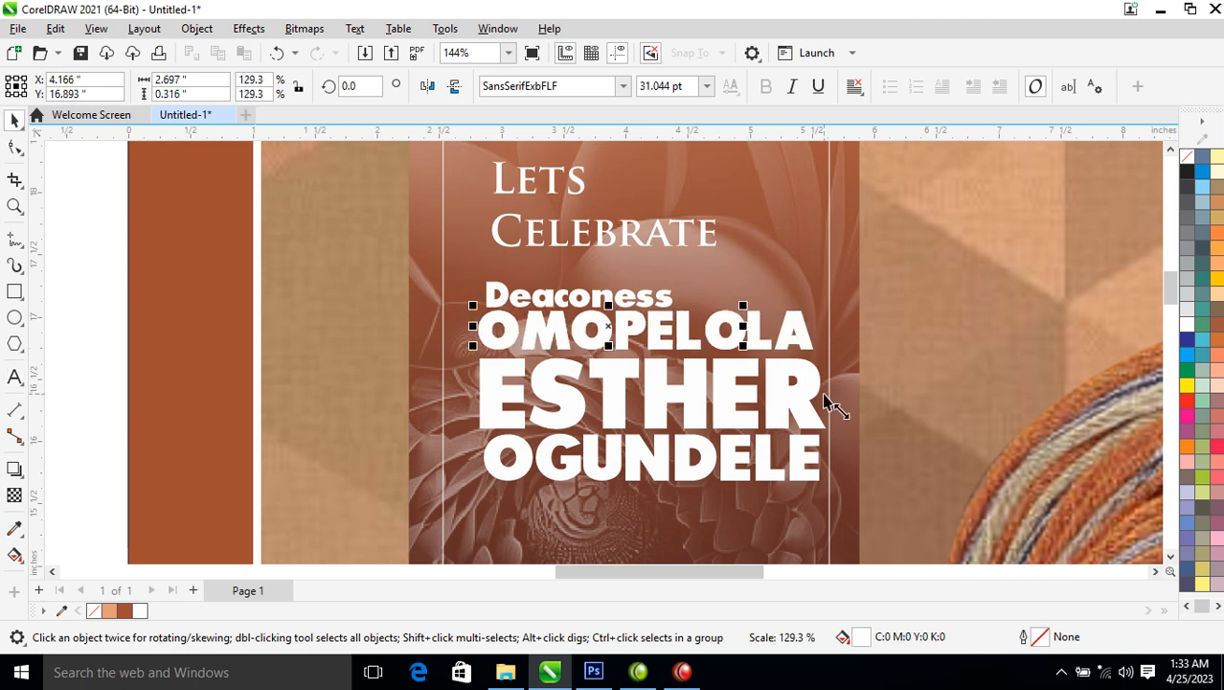
left_click_drag(790, 335, 798, 344)
Select the four name lines, nudge them slightly right, and group them
left_click_drag(436, 277, 905, 541)
key("Right")
key("ctrl+g")
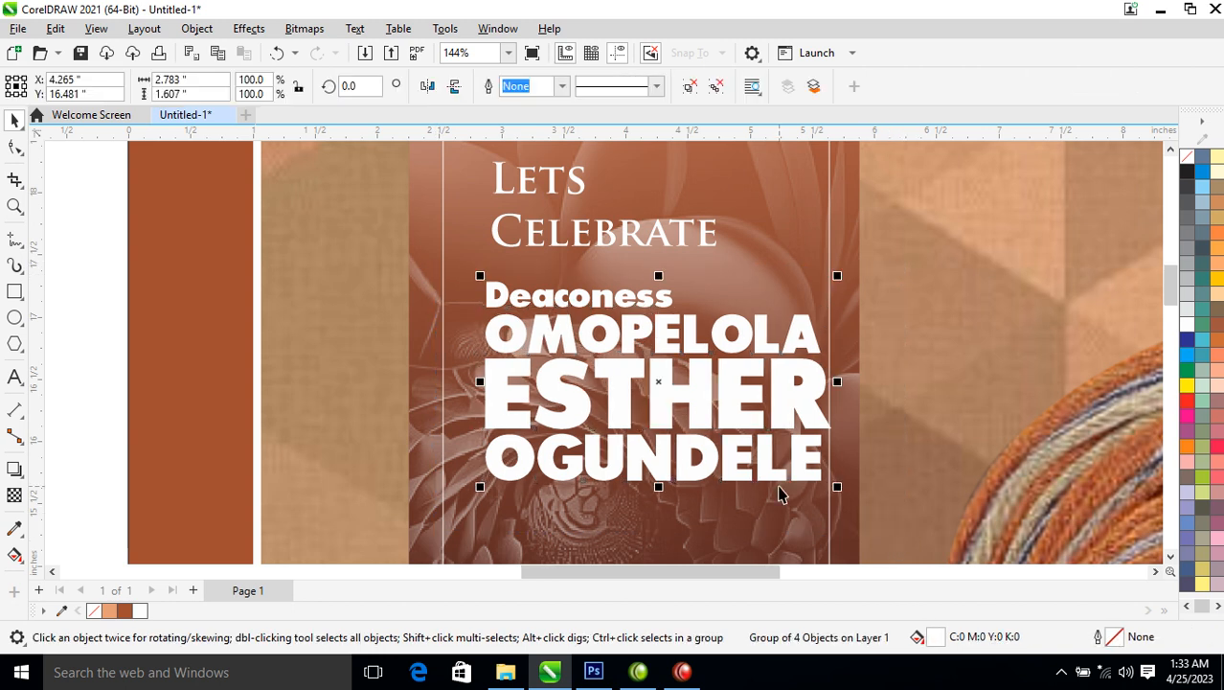
scroll(779, 493, "down", 4)
Reduce the line spacing so Celebrate sits closer under Lets
left_click_drag(487, 296, 934, 590)
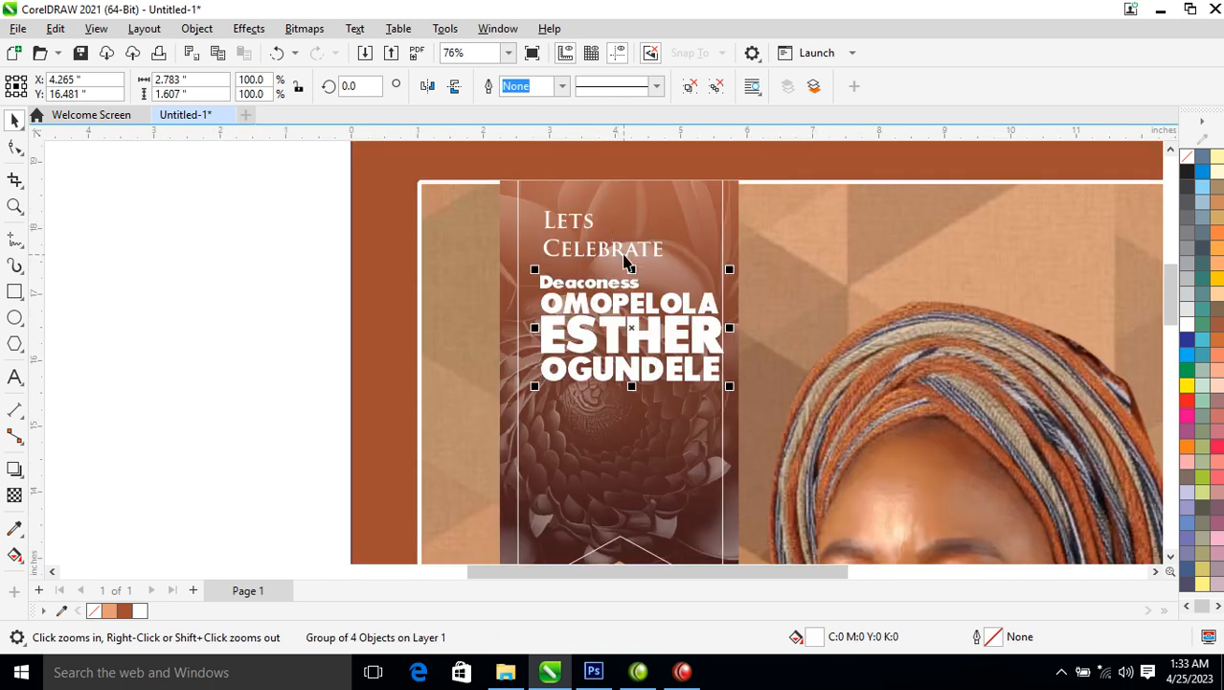
left_click(615, 252, "shift")
left_click(432, 225, "ctrl")
left_click(225, 291, "ctrl")
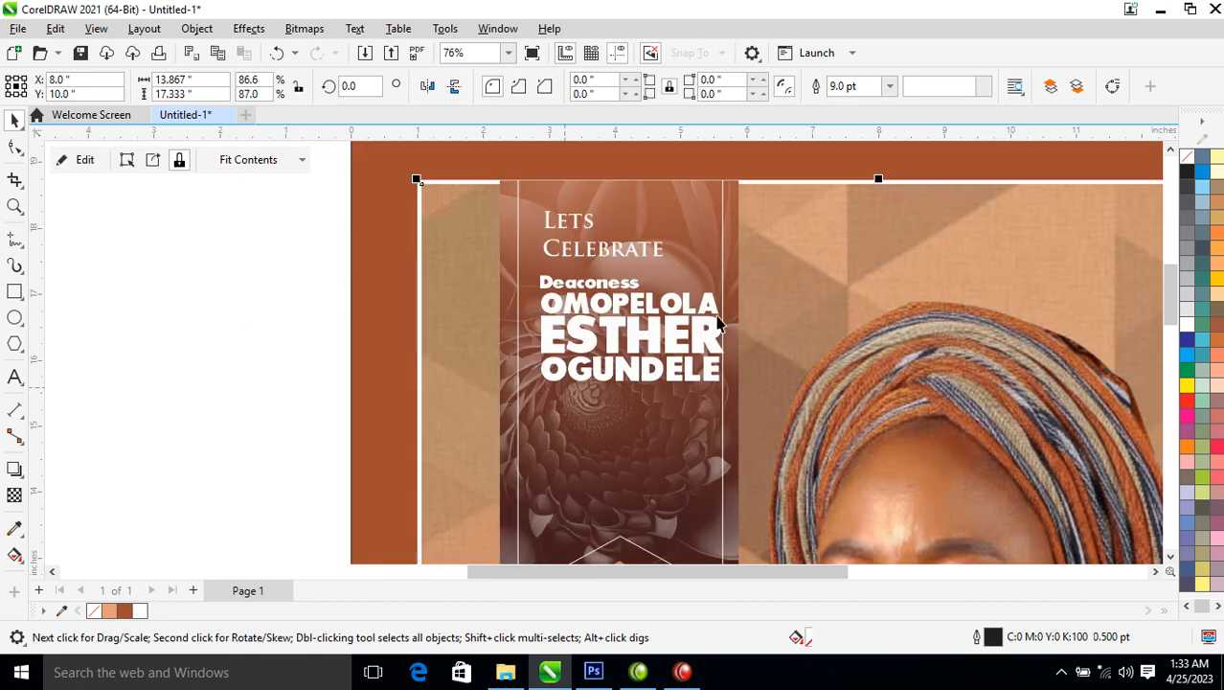
left_click(645, 257)
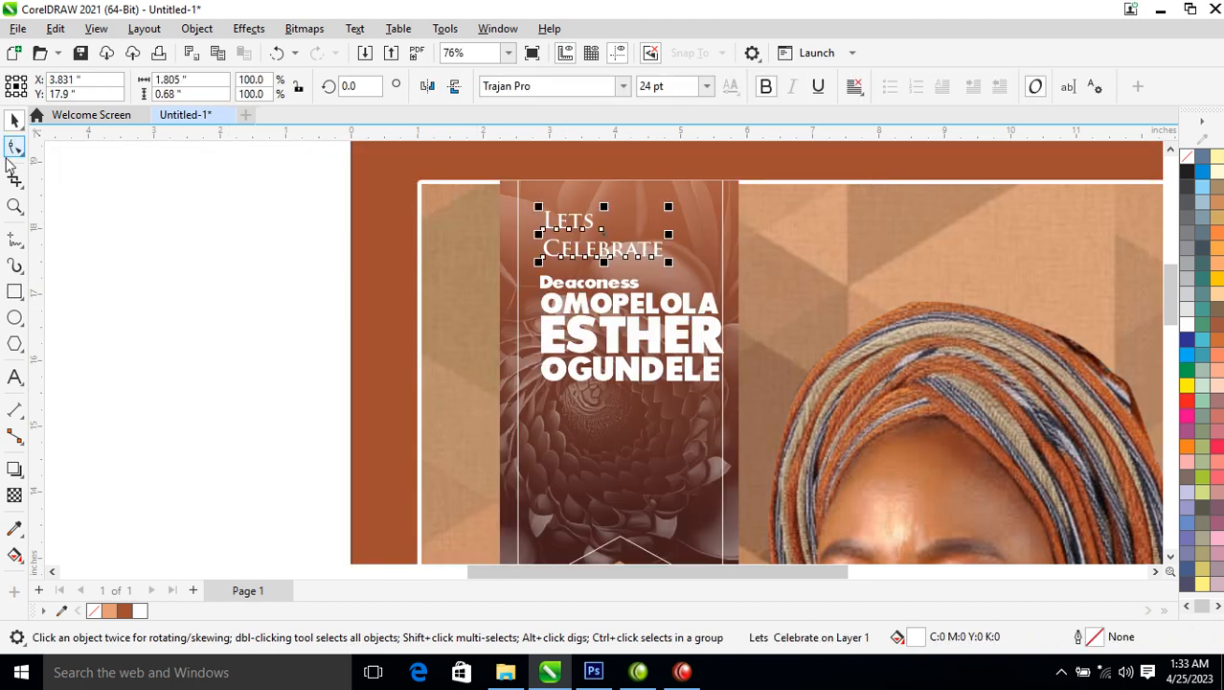
left_click(14, 147)
left_click_drag(536, 265, 539, 255)
left_click(572, 327)
key("space")
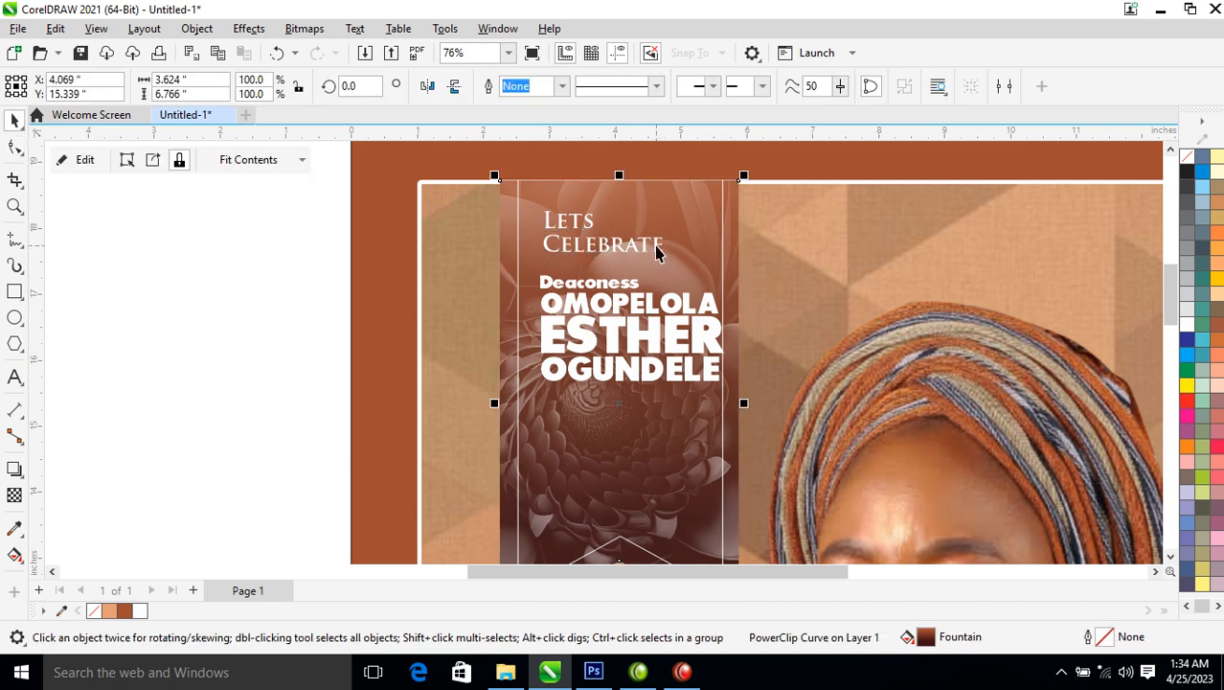
left_click(658, 251)
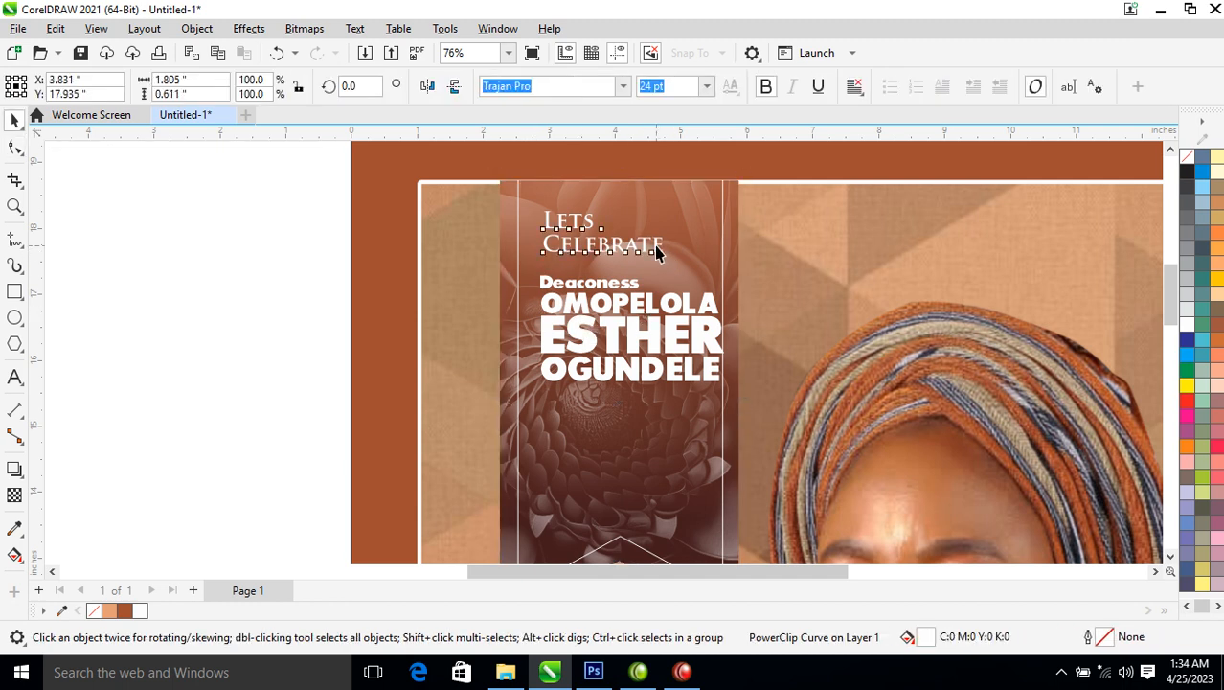
Draw a thin white bar above Lets Celebrate and place a copy below Celebrate
left_click(15, 291)
left_click_drag(544, 194, 579, 200)
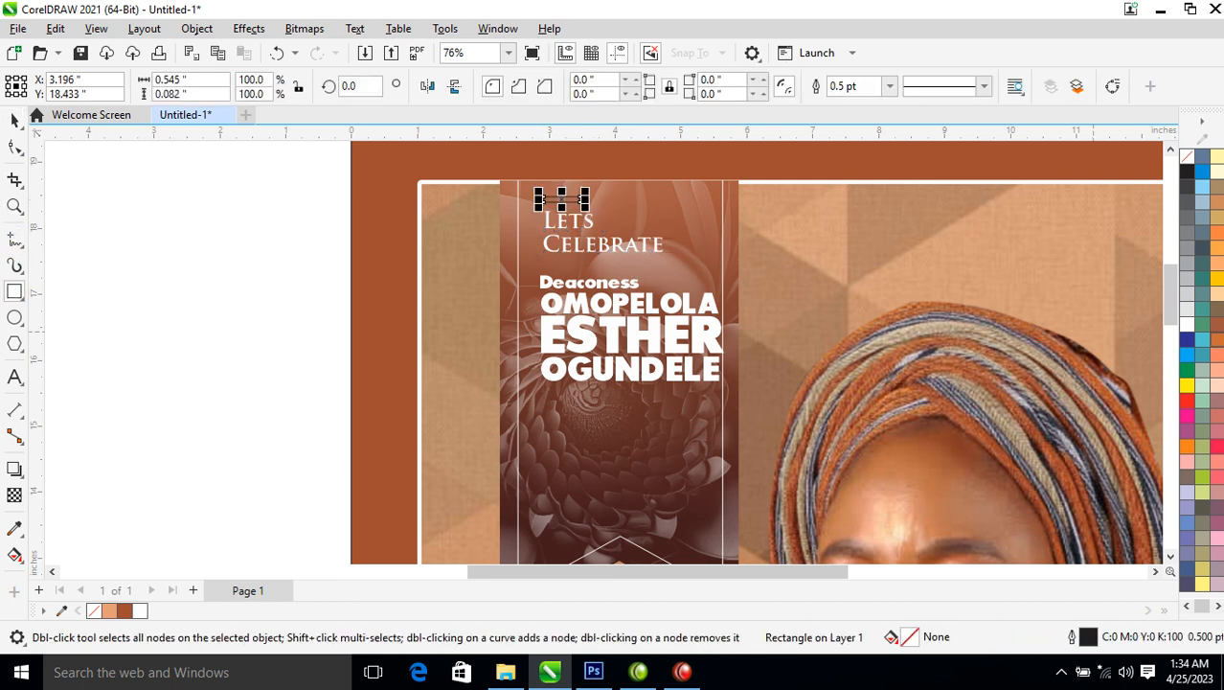
left_click(1187, 322)
key("space")
left_click_drag(562, 198, 780, 406)
right_click(566, 260)
Move the name block lower, then left-align and group the whole title block
left_click(431, 270)
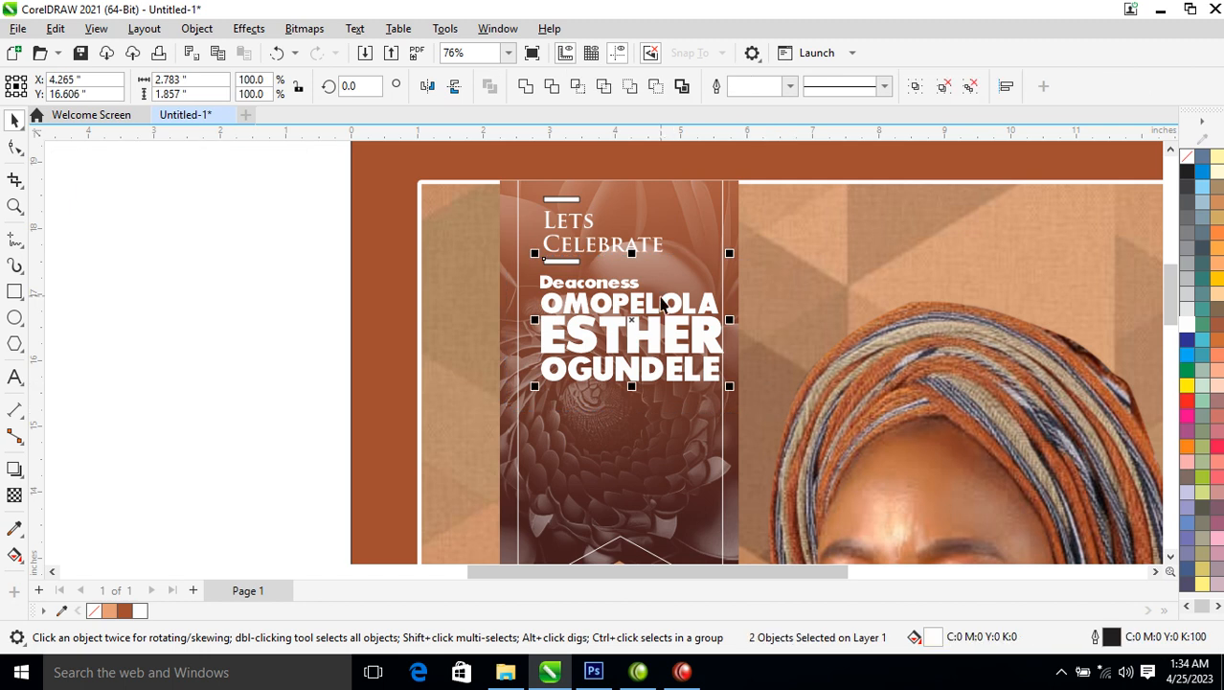
left_click(604, 321)
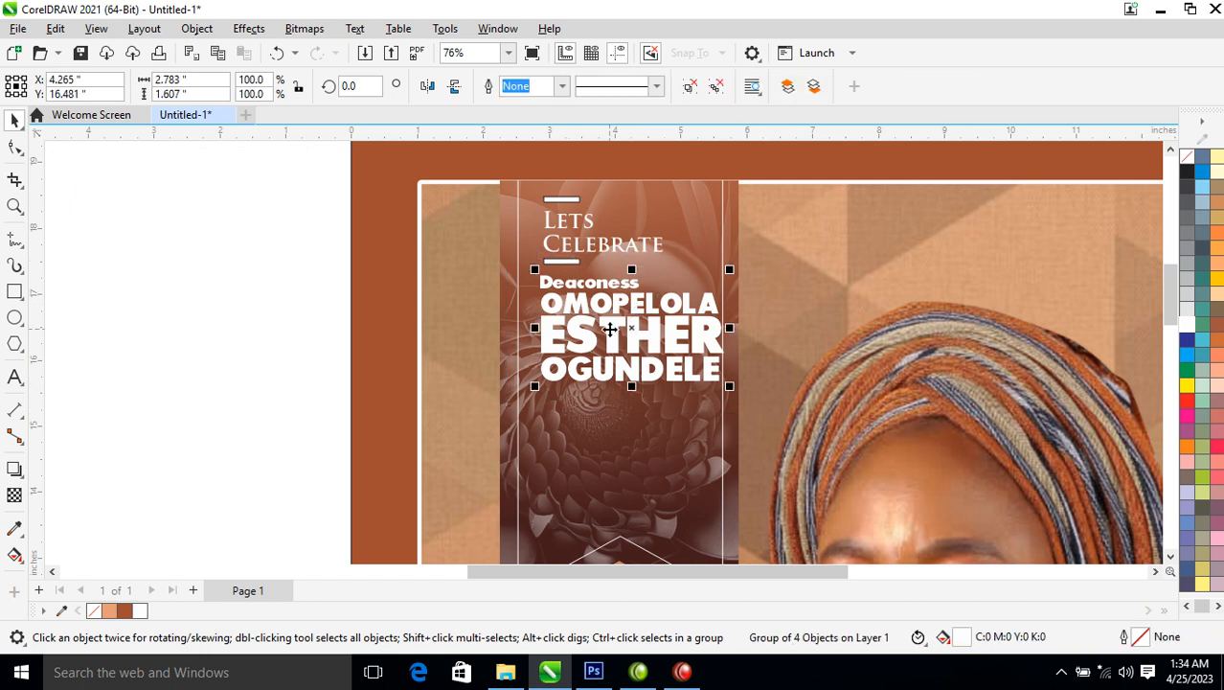
left_click_drag(641, 313, 614, 300)
key("ctrl+a")
key("l")
key("ctrl+g")
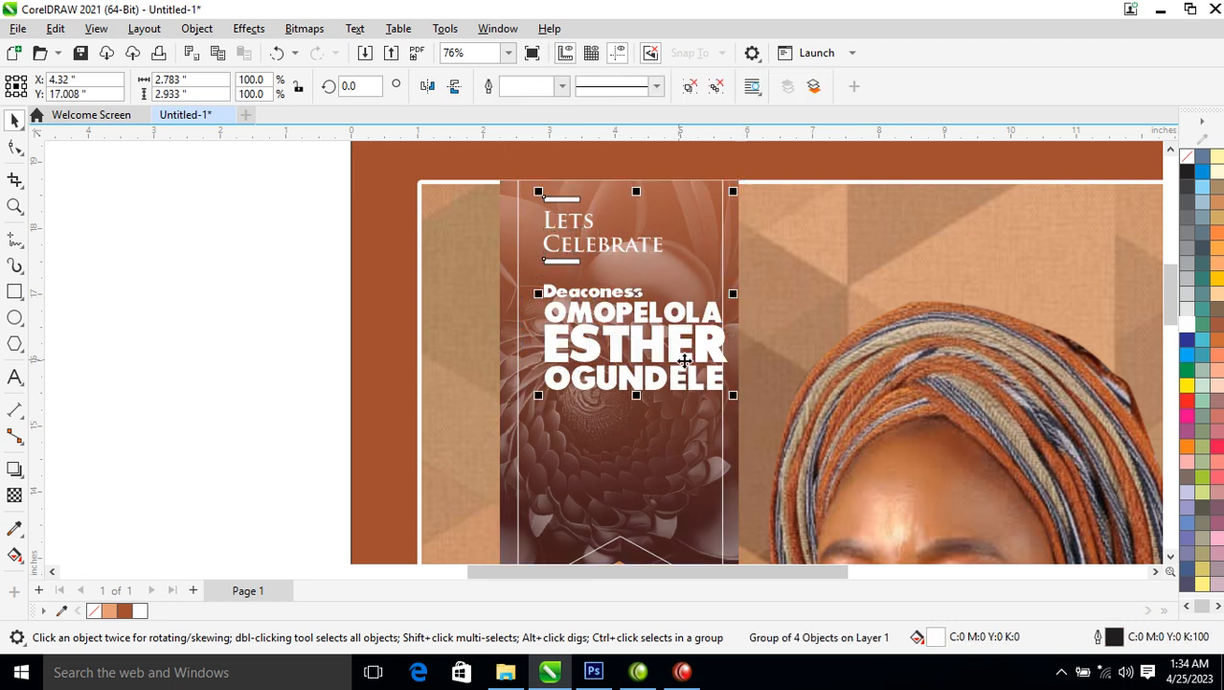
left_click_drag(699, 342, 686, 398)
scroll(686, 397, "down", 5)
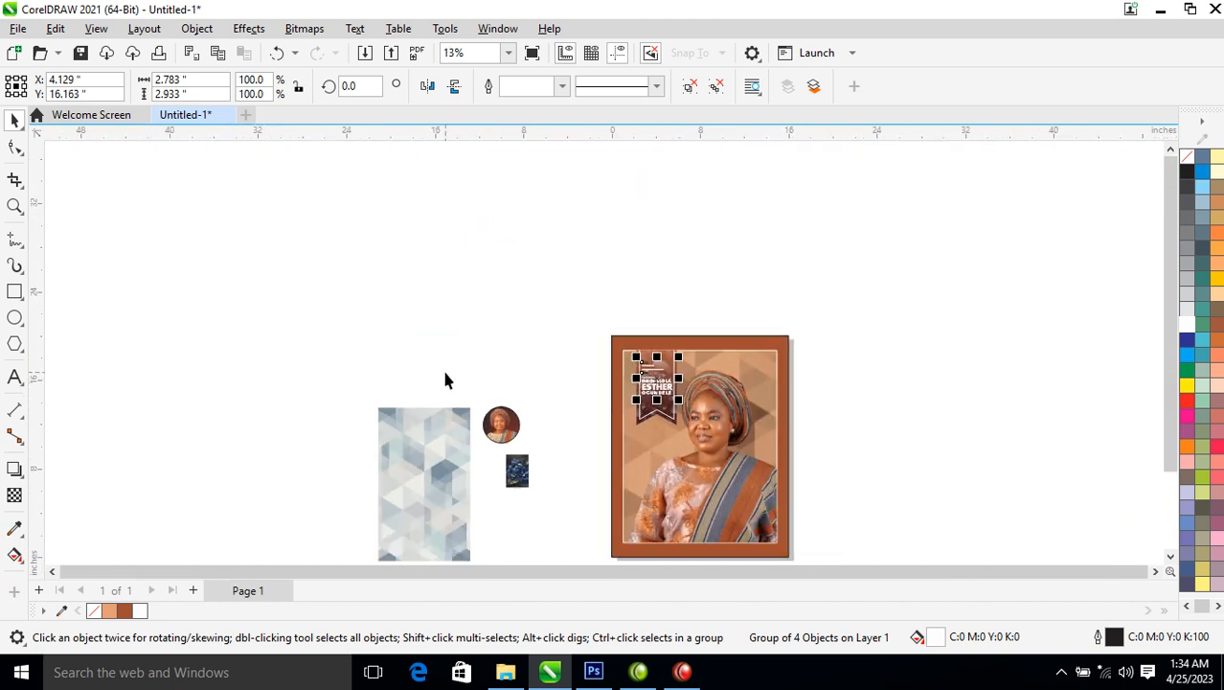
key("z")
left_click_drag(506, 344, 715, 465)
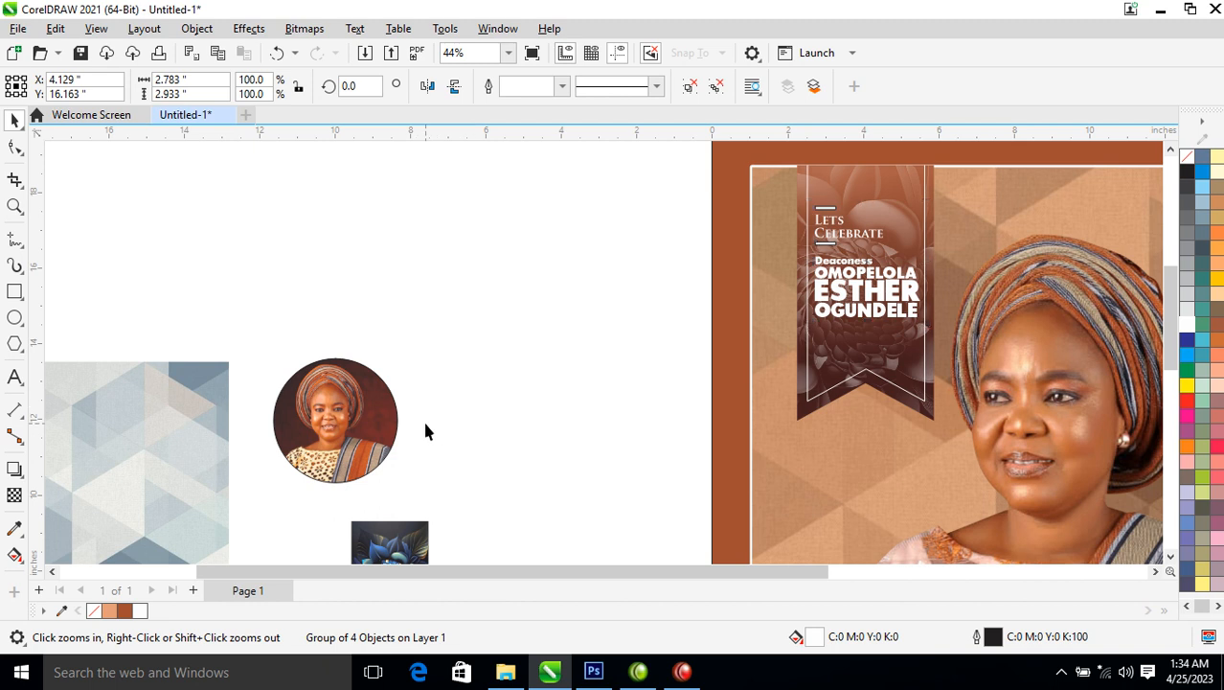
double_click(330, 445)
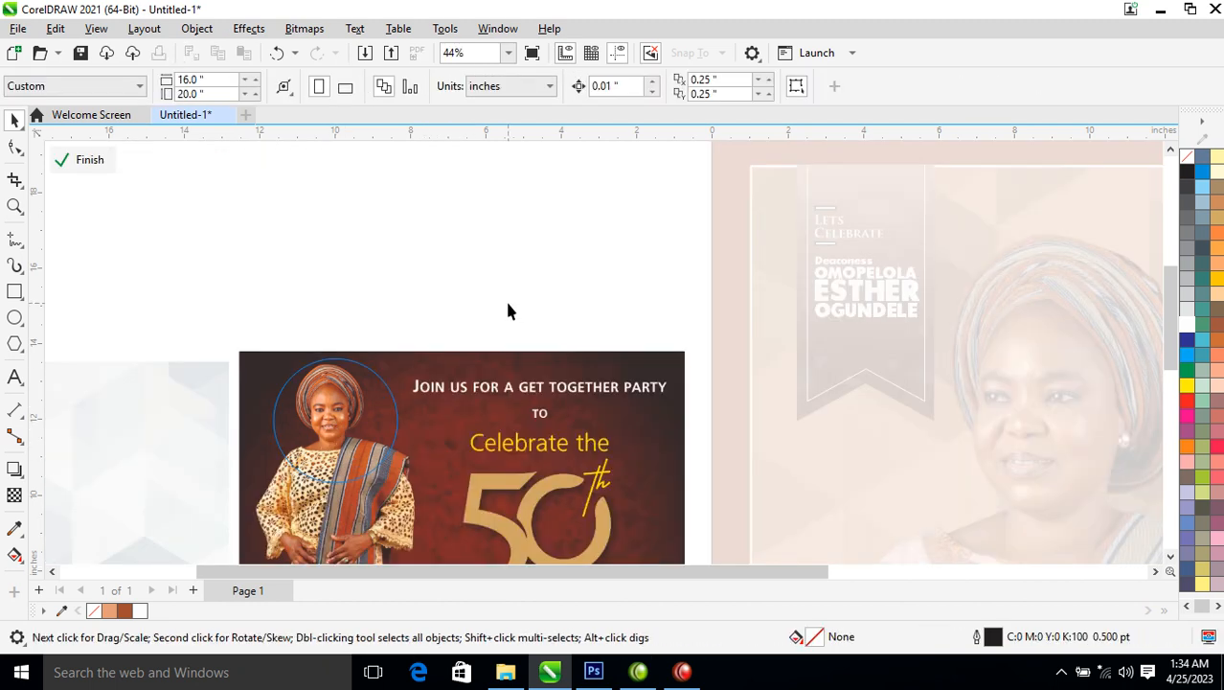
left_click(509, 304, "ctrl")
key("F2")
left_click_drag(715, 195, 1034, 530)
left_click_drag(663, 279, 656, 512)
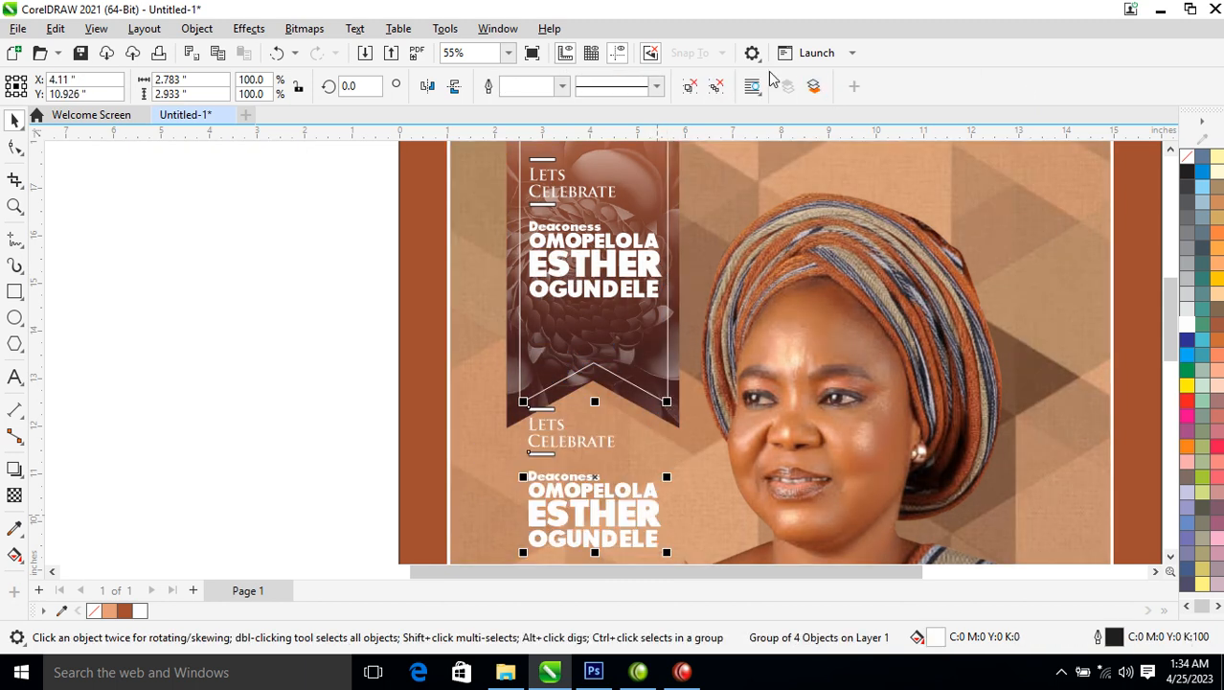
key("ctrl+u")
left_click_drag(238, 327, 723, 555)
key("Delete")
double_click(637, 539)
double_click(636, 538)
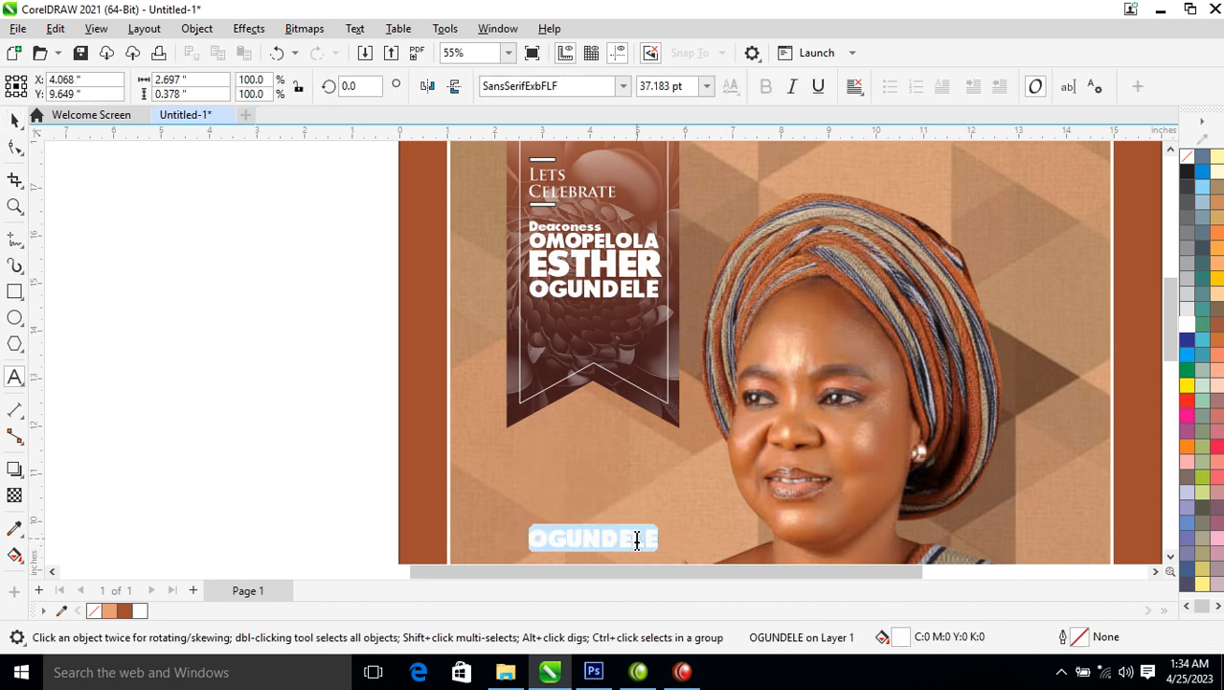
key("BackSpace")
type("@")
key("Return")
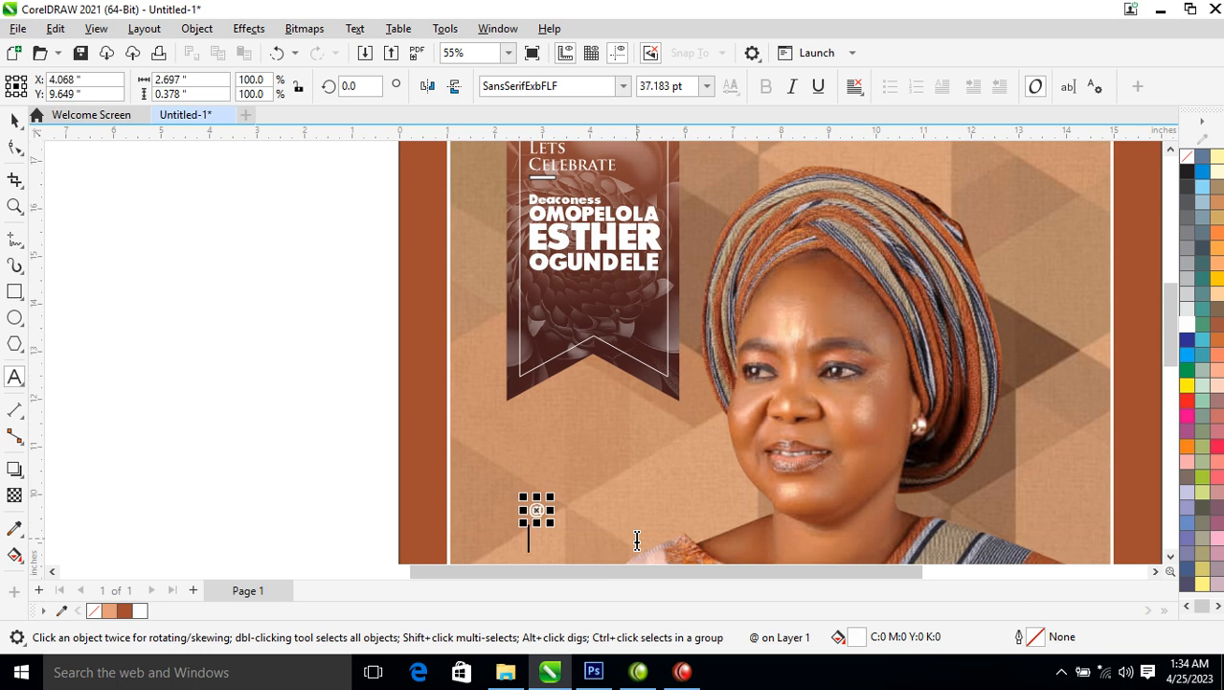
type("5")
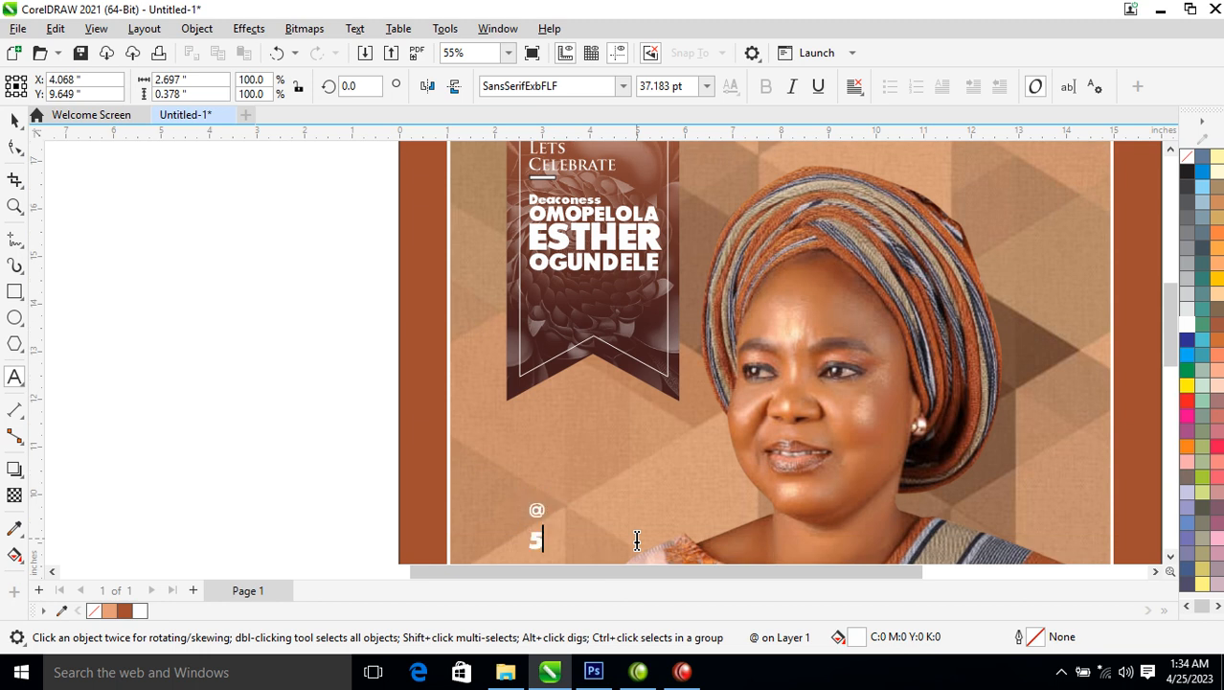
key("ctrl+space")
left_click_drag(545, 510, 594, 413)
key("F10")
left_click(555, 367)
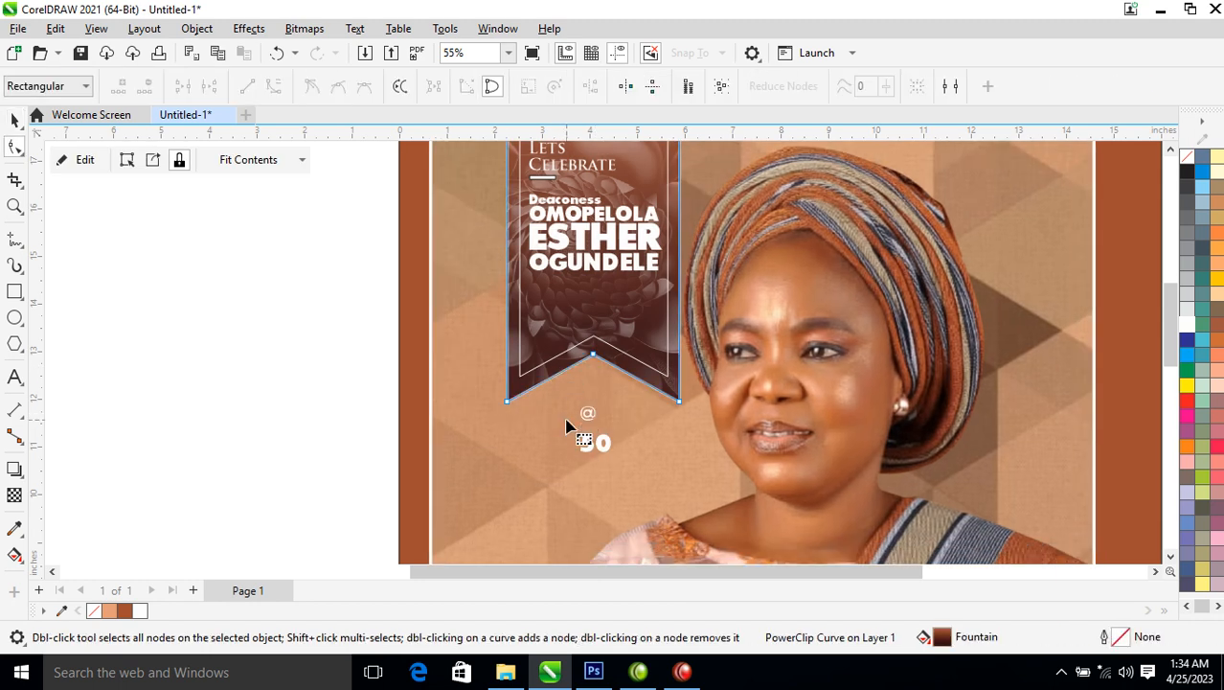
key("space")
key("ctrl+z")
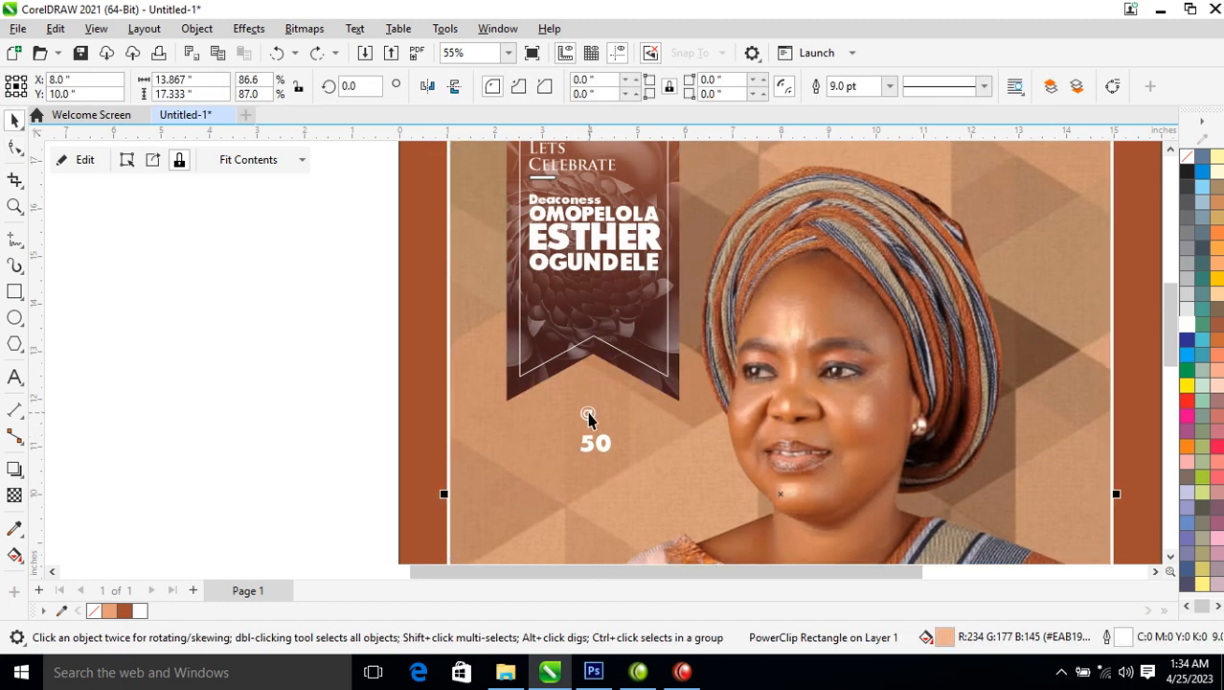
Break the @ and 50 apart, enlarge the 50 to about 236 pt, and place it under the @
left_click(588, 417)
key("ctrl+k")
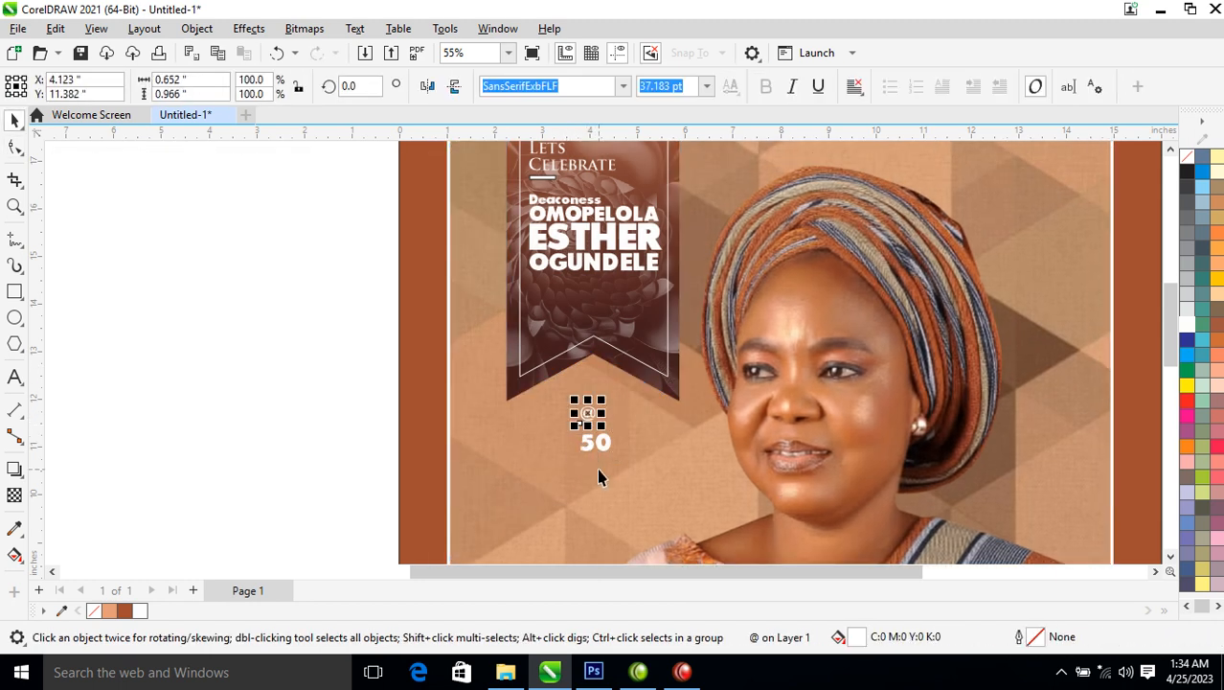
left_click(604, 447)
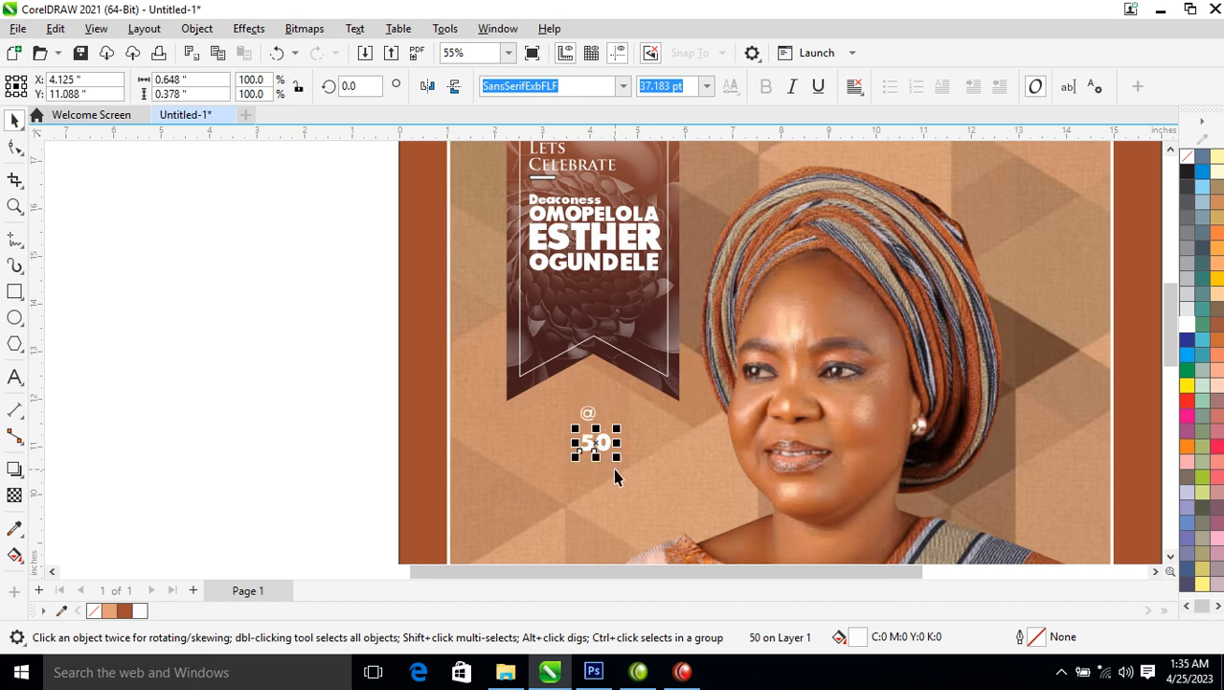
left_click_drag(618, 466, 785, 565)
left_click_drag(694, 355, 628, 364)
key("z")
left_click_drag(464, 228, 847, 431)
left_click_drag(578, 448, 589, 401)
Add a thick dark contour around the white 50 and break the contour off as its own shape
left_click(589, 392)
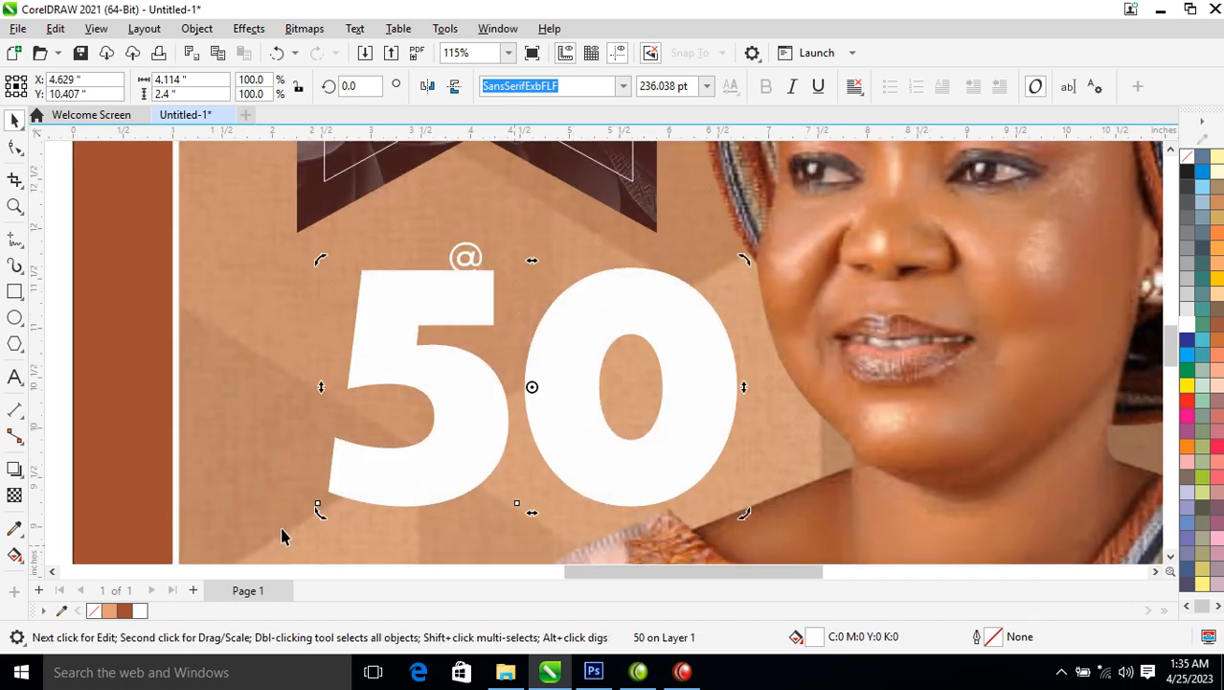
left_click(15, 469)
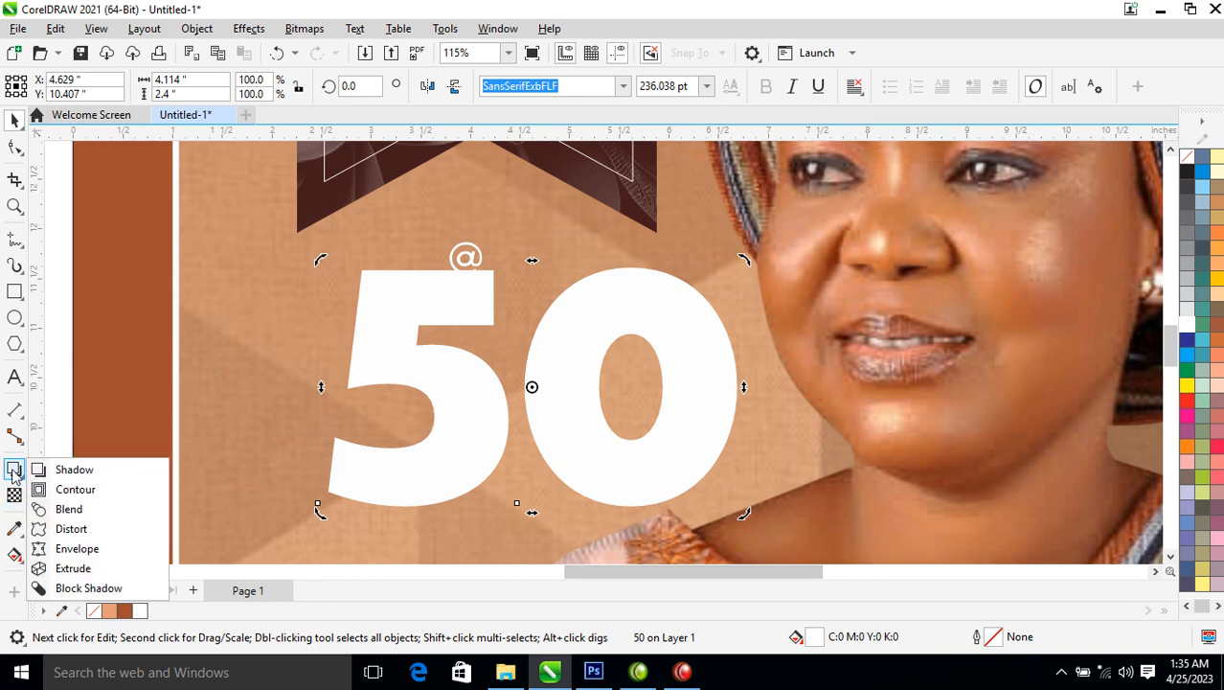
left_click(75, 491)
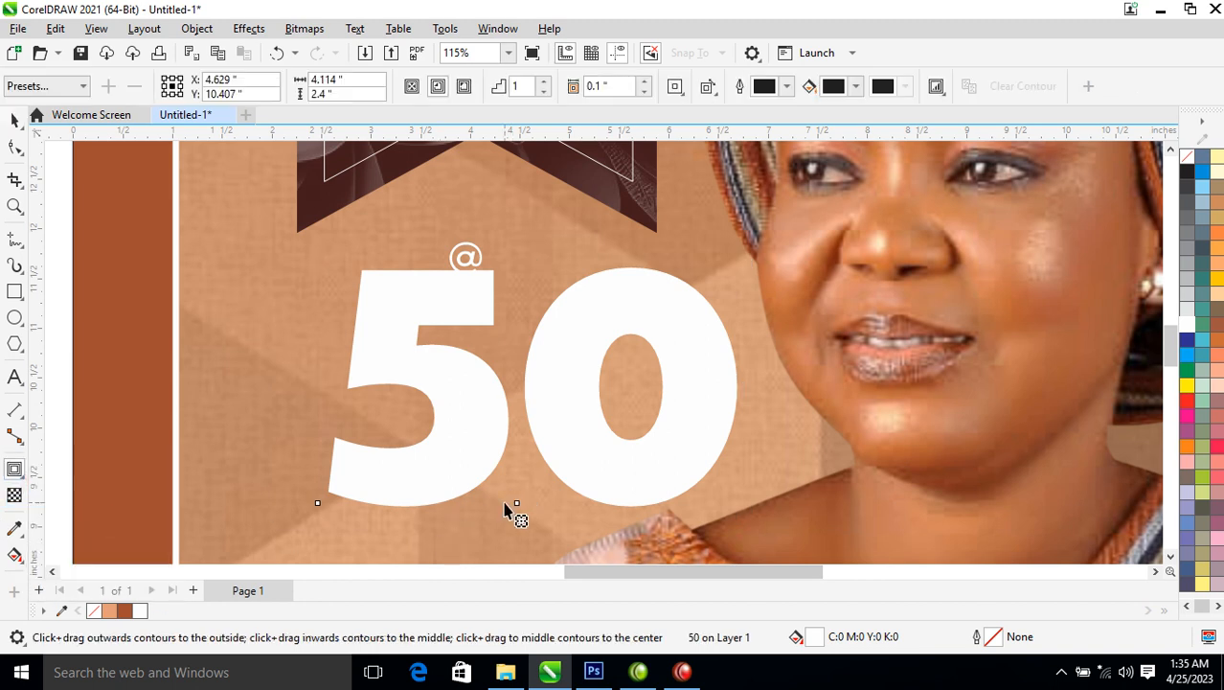
mouse_move(516, 509)
left_mouse_down()
mouse_move(530, 540)
mouse_move(529, 523)
left_mouse_up()
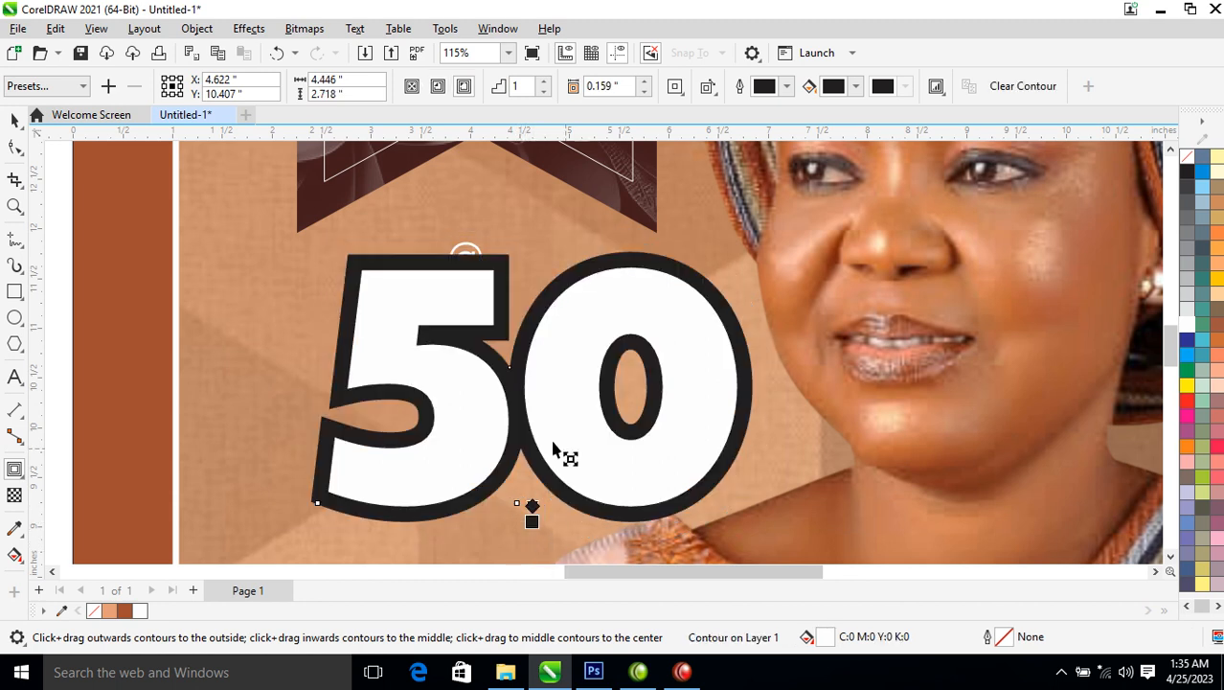
left_click(196, 29)
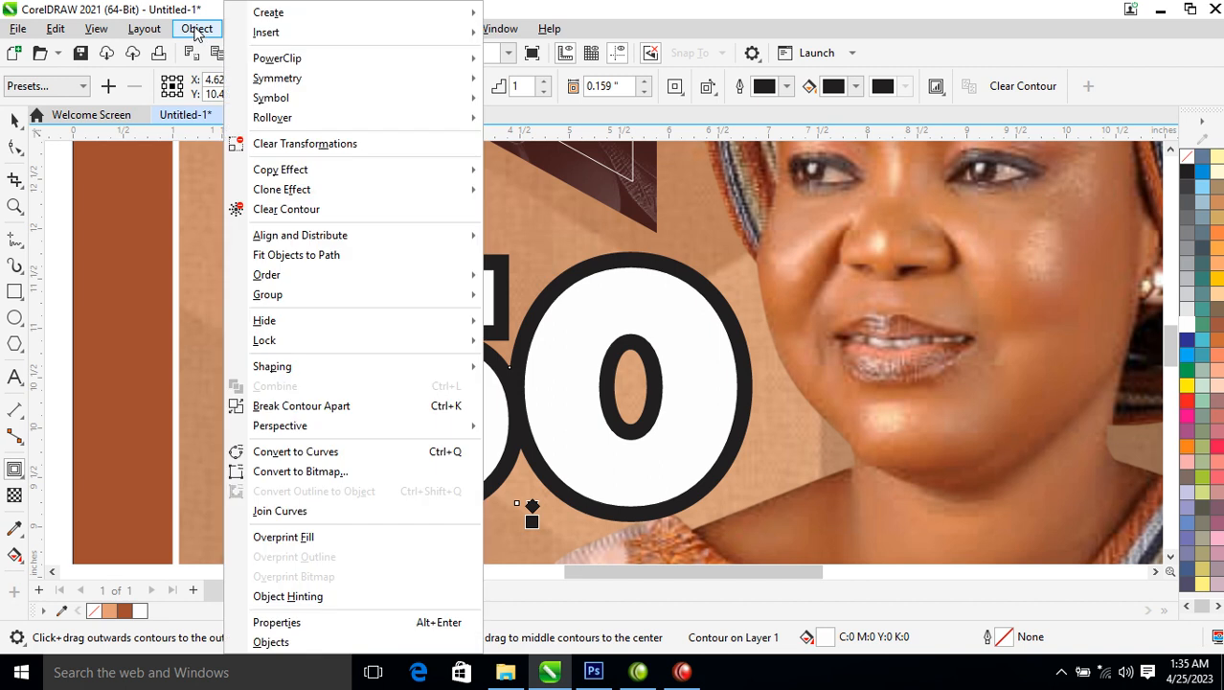
left_click(325, 406)
left_click(489, 421)
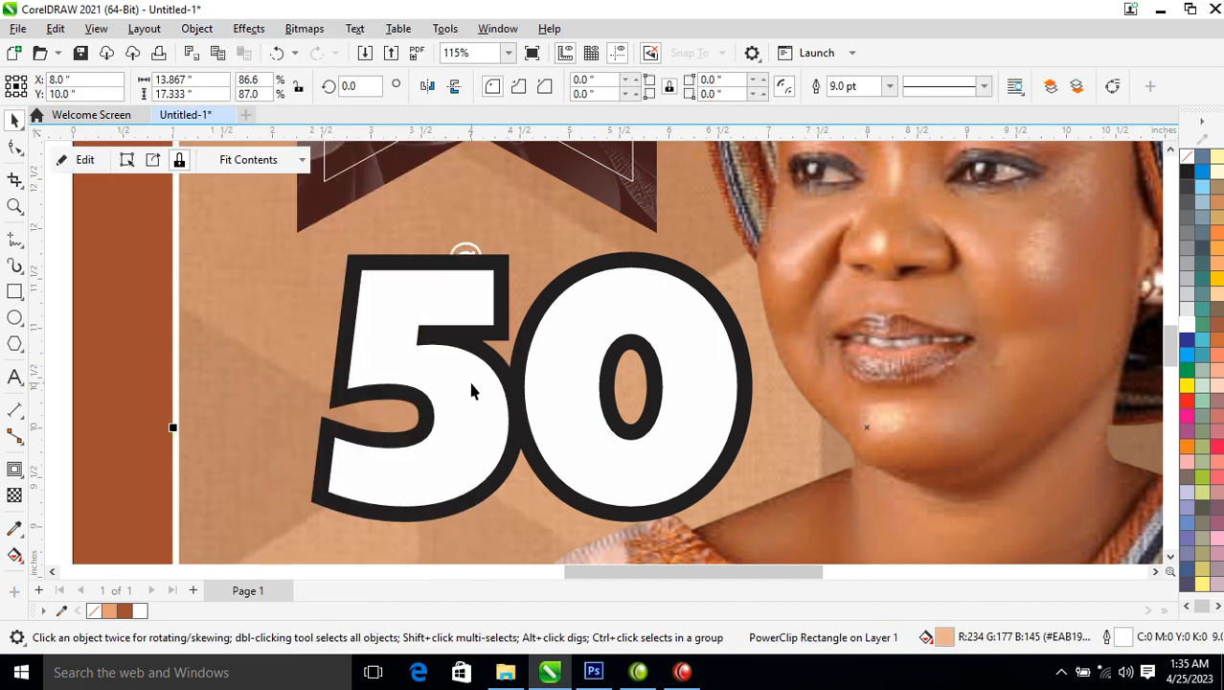
left_click_drag(482, 400, 543, 398)
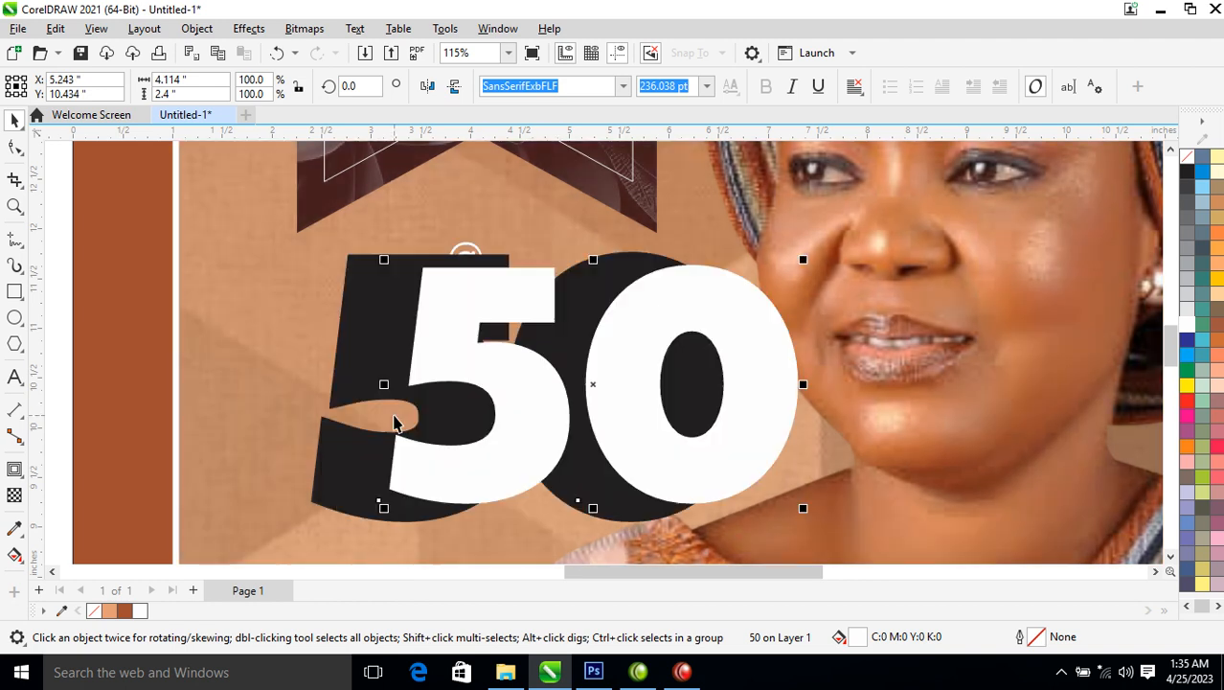
key("ctrl+z")
Raise the @ onto the ribbon tip and give the 50's contour the ribbon's brown gradient
scroll(439, 431, "down", 4)
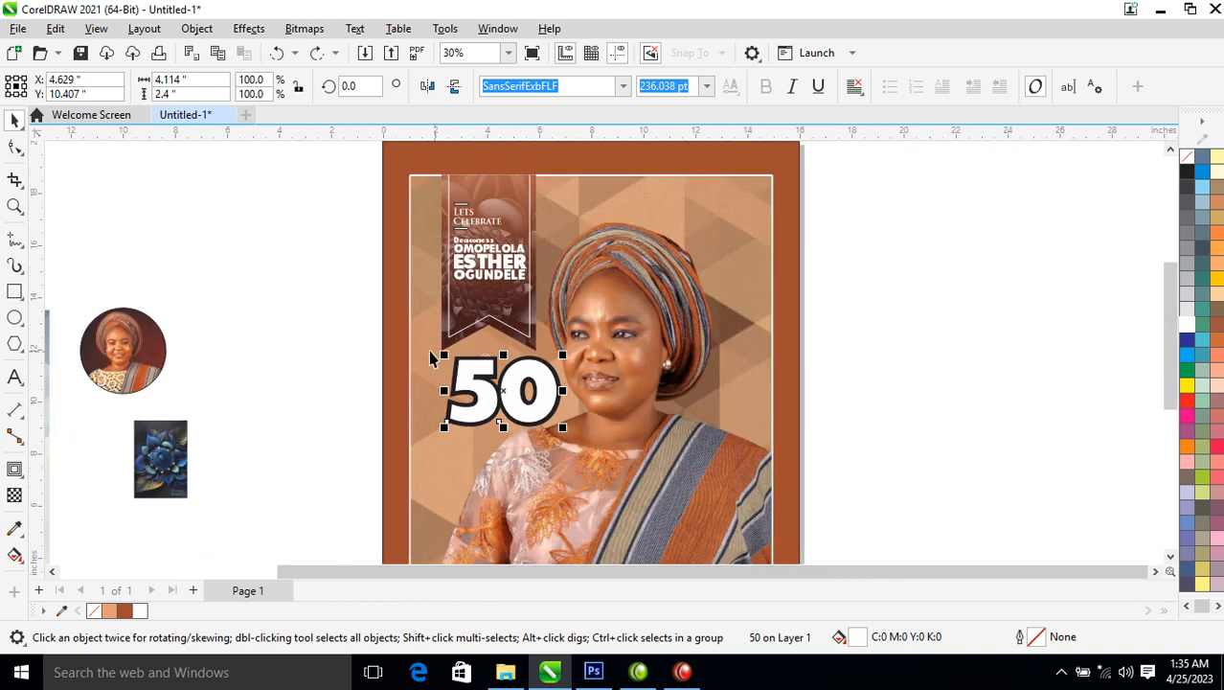
left_click_drag(367, 333, 676, 393)
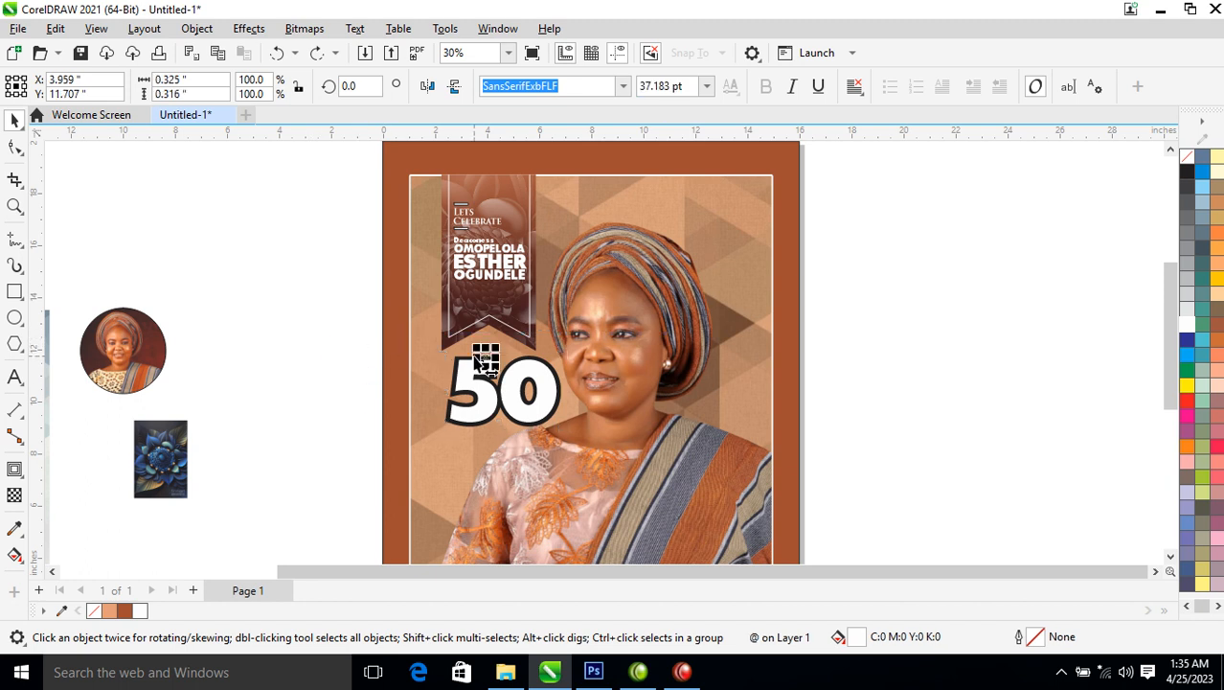
left_click_drag(486, 358, 491, 340)
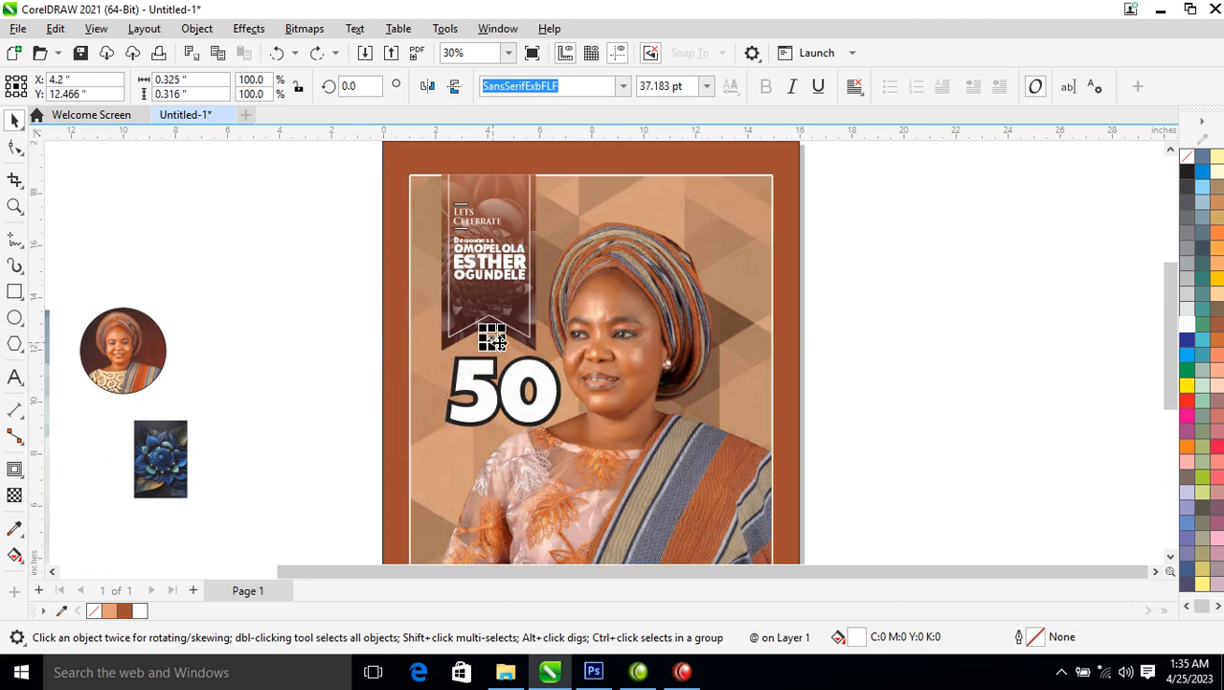
left_click_drag(533, 184, 561, 363)
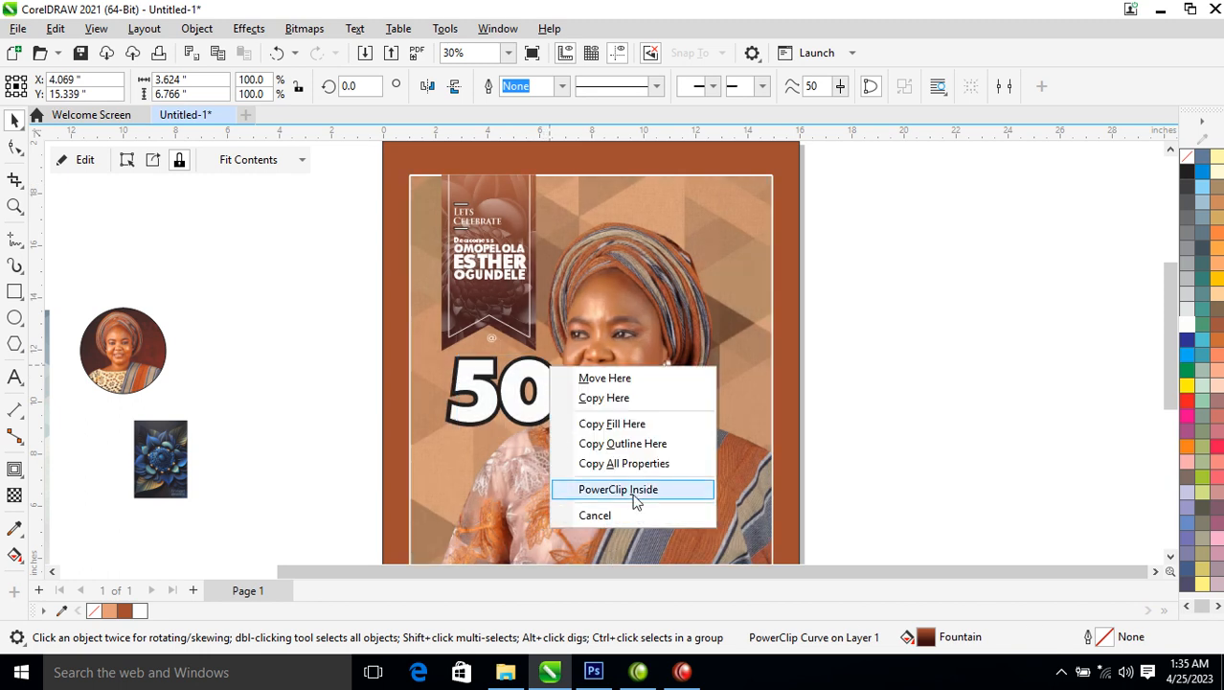
left_click(624, 463)
Zoom in on the 50 beside the page and select its brown outline
left_click_drag(275, 343, 965, 330)
key("z")
left_click_drag(863, 225, 1096, 388)
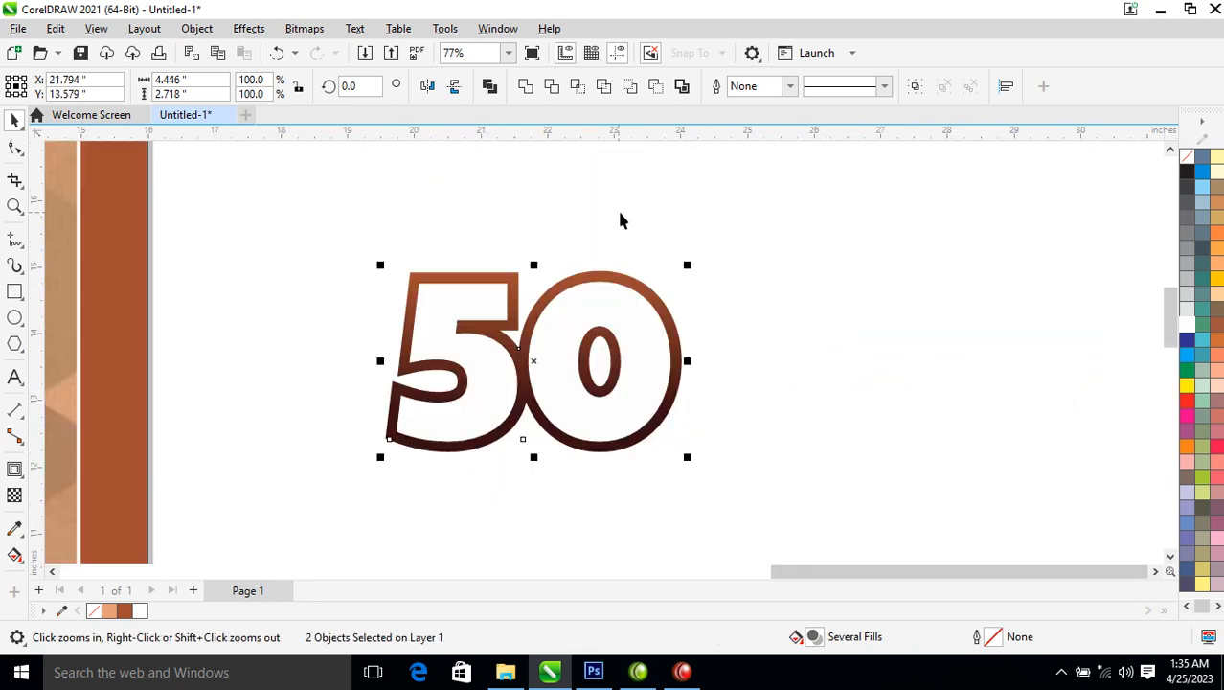
left_click(736, 252)
left_click(638, 291)
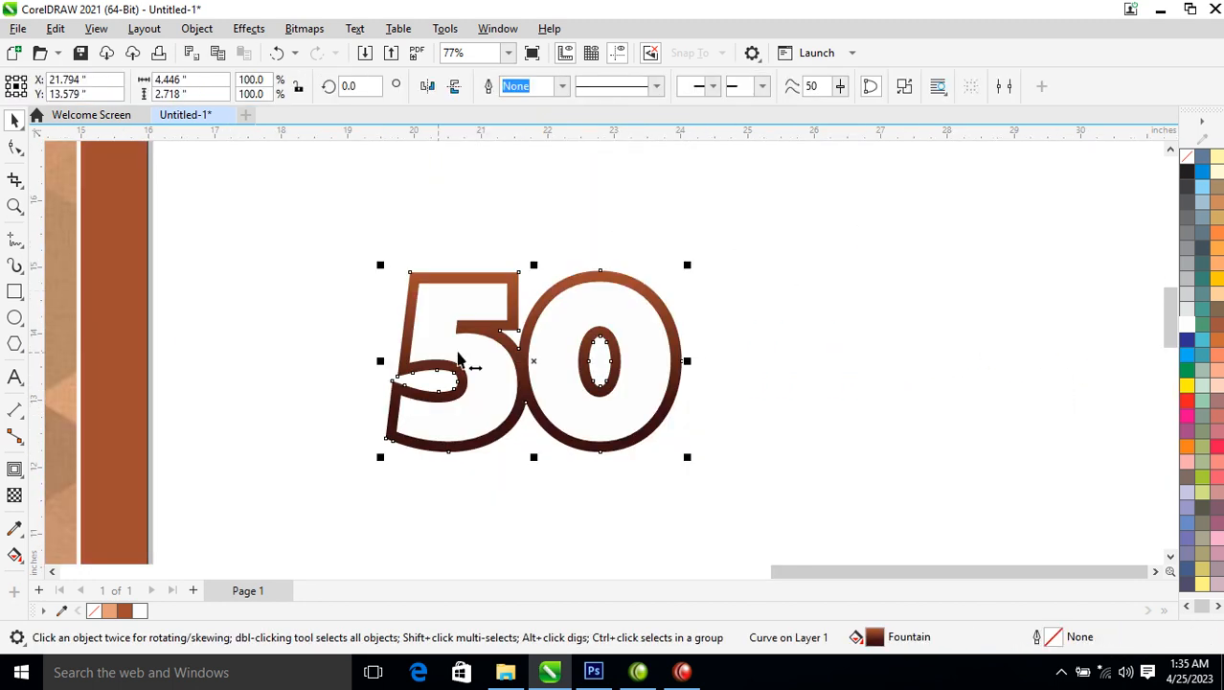
left_click(15, 495)
left_click(16, 471)
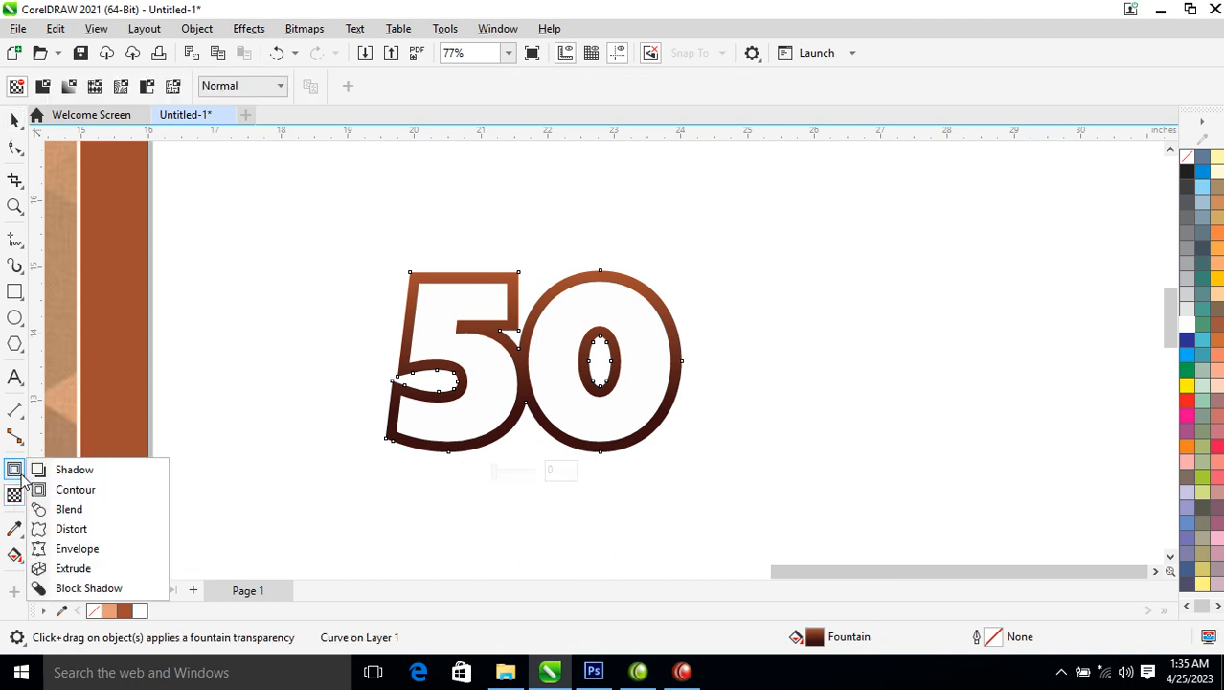
left_click(76, 550)
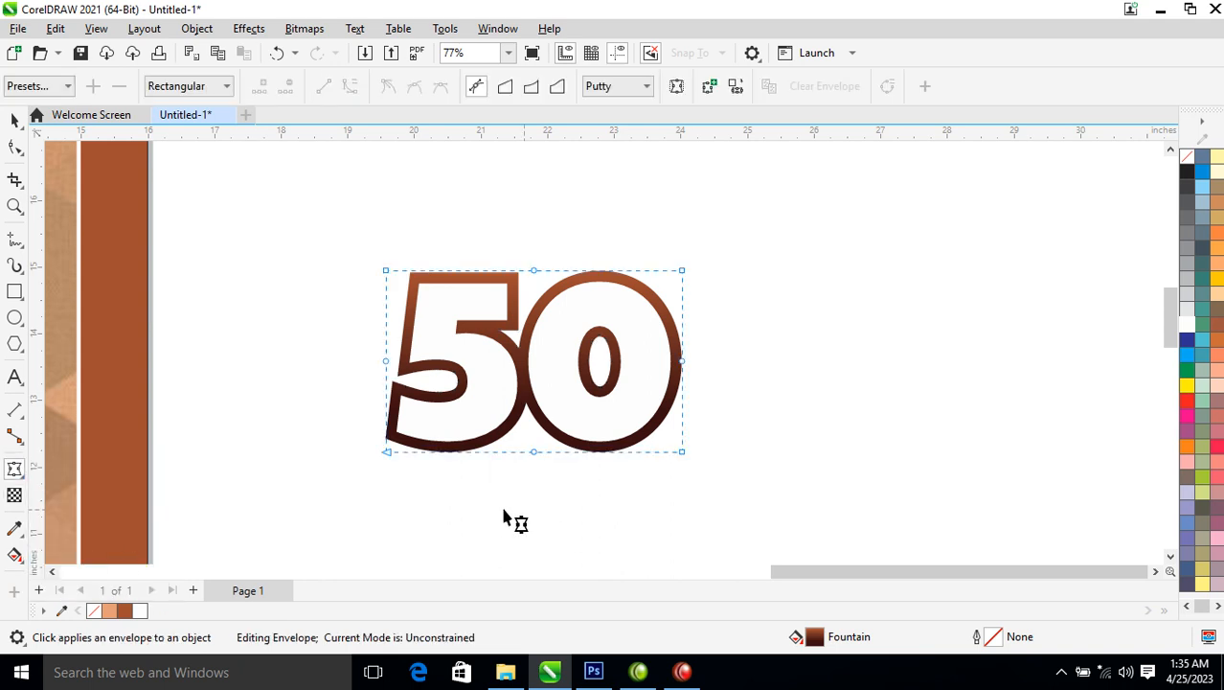
Extrude the brown 50 deeply toward the lower right, break the extrusion apart, and group the pieces
left_click(15, 470)
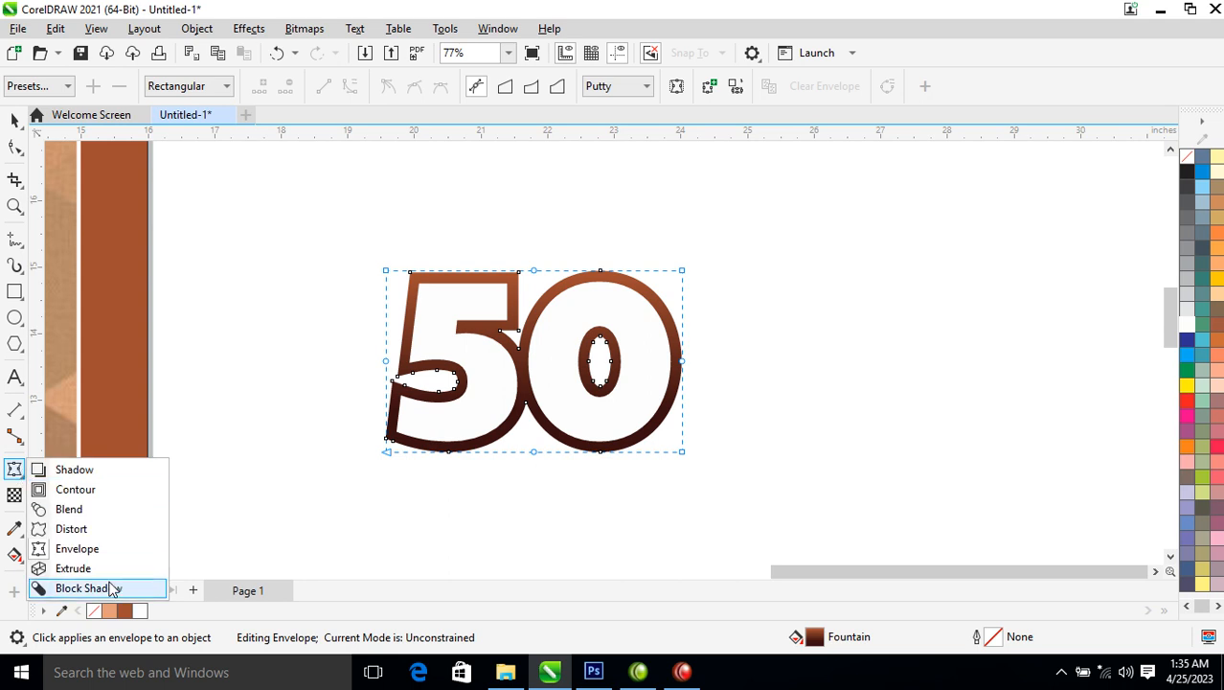
left_click(76, 569)
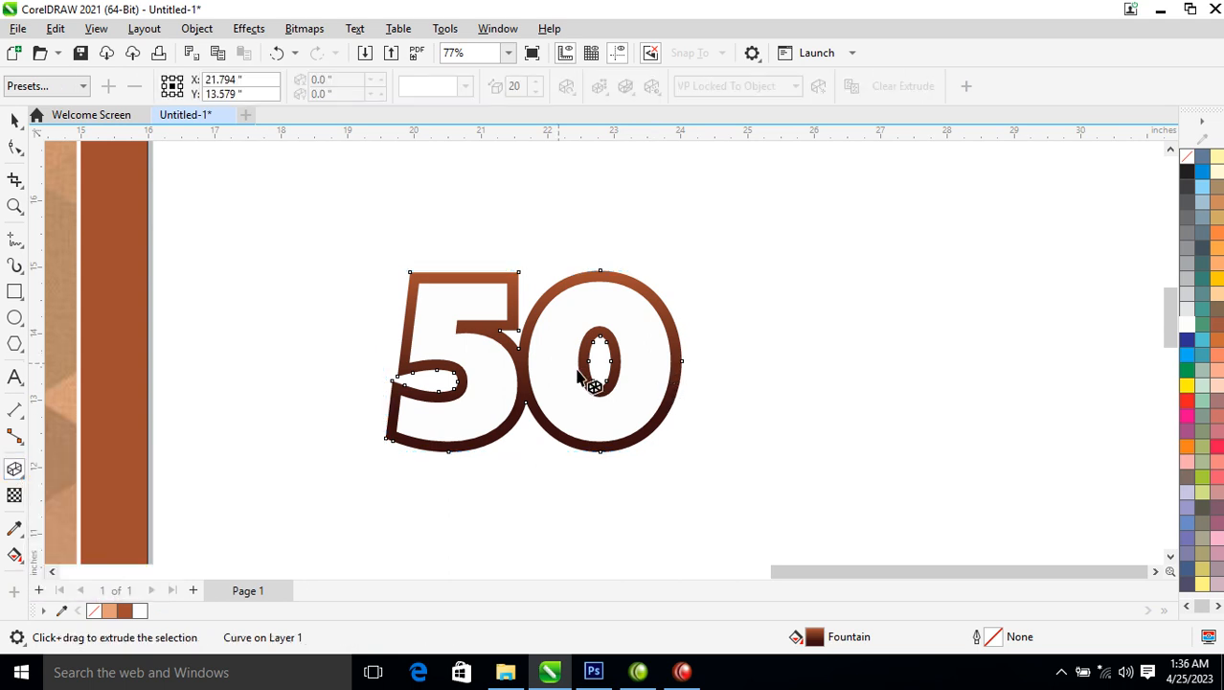
left_click_drag(525, 362, 639, 549)
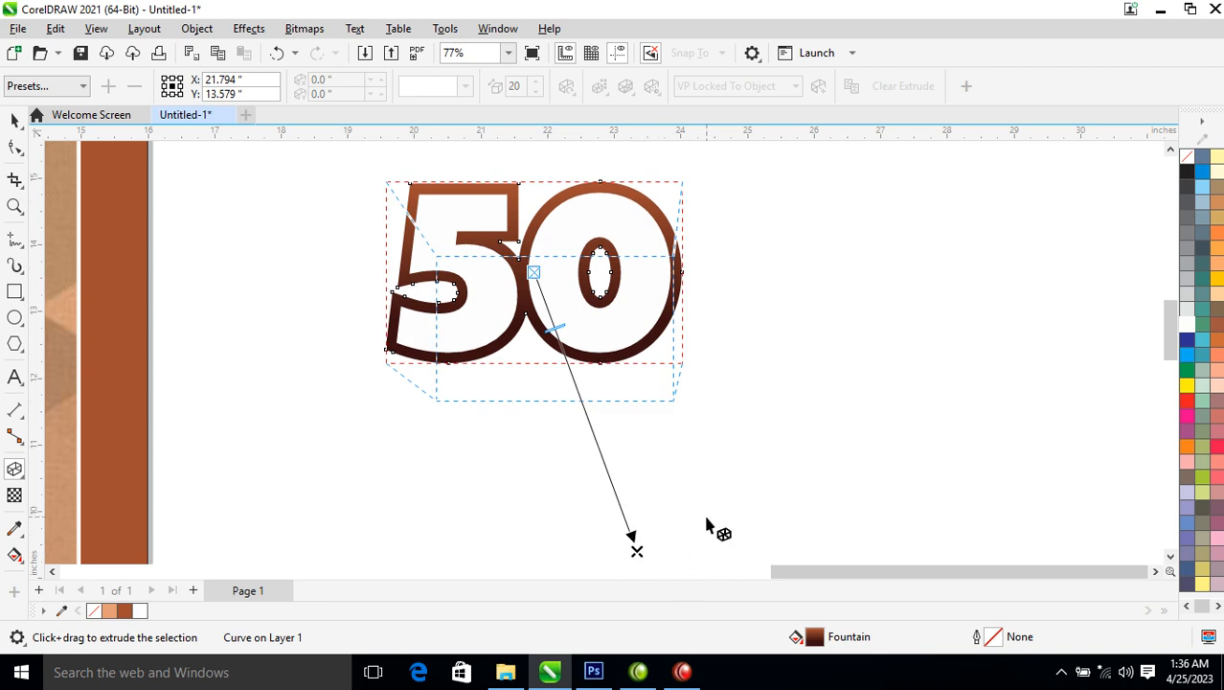
left_click_drag(543, 296, 763, 477)
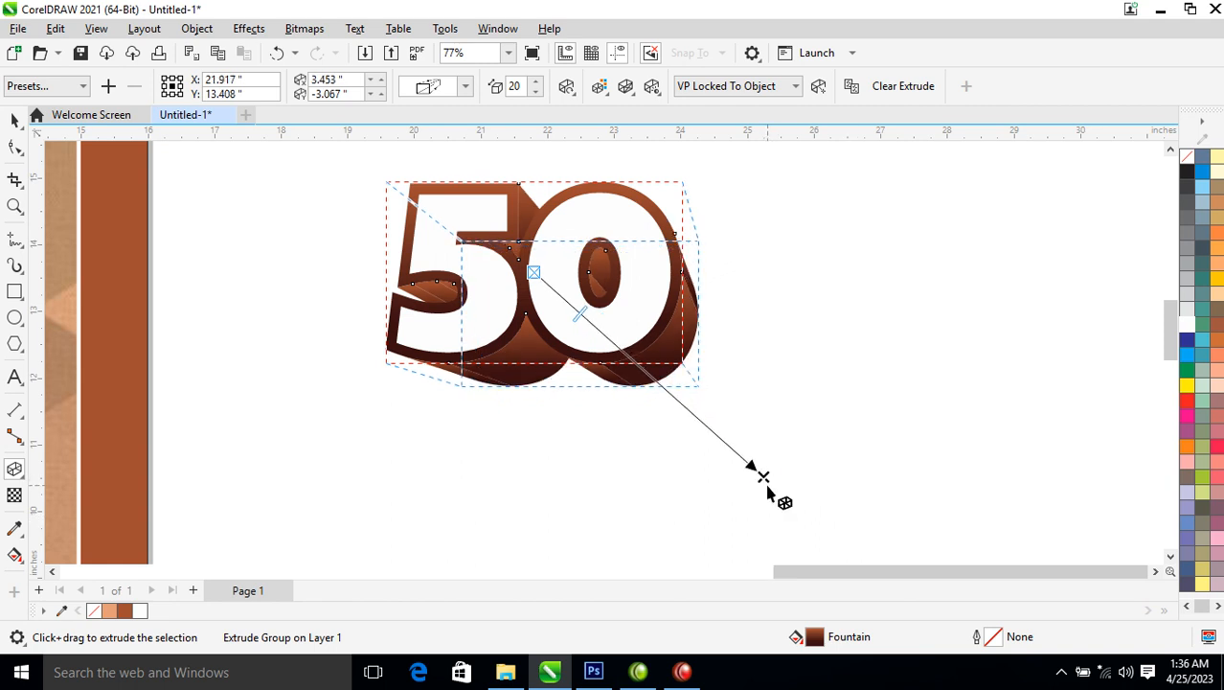
left_click(196, 28)
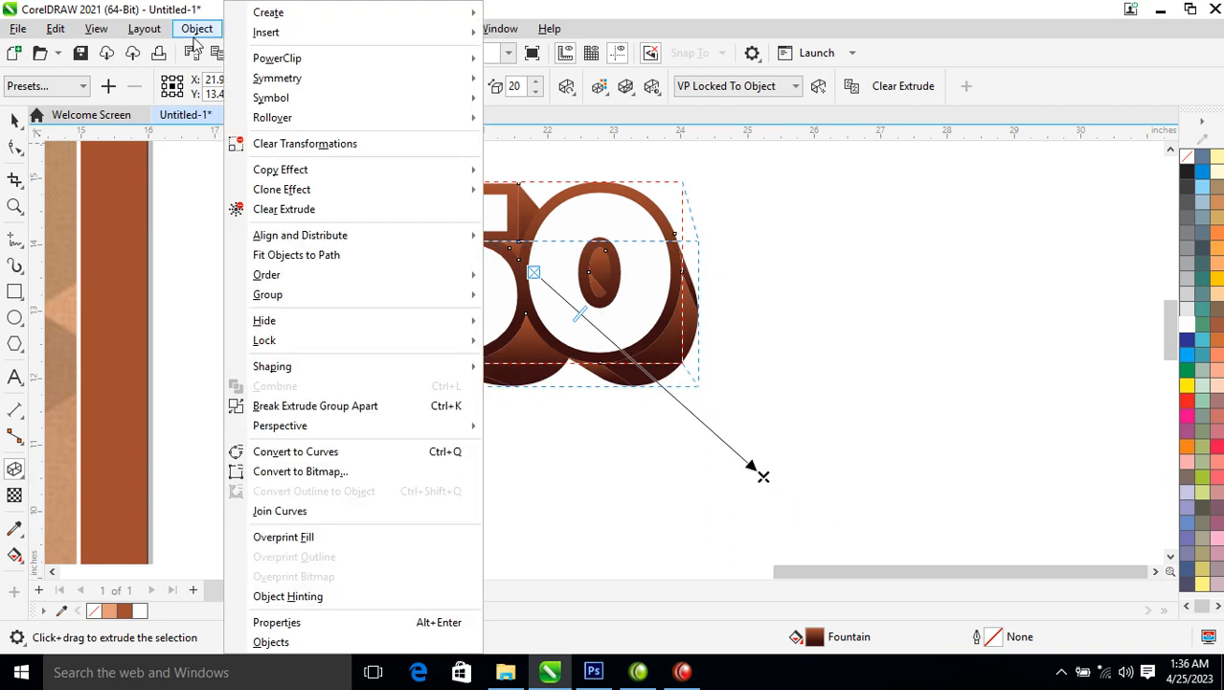
left_click(300, 407)
key("space")
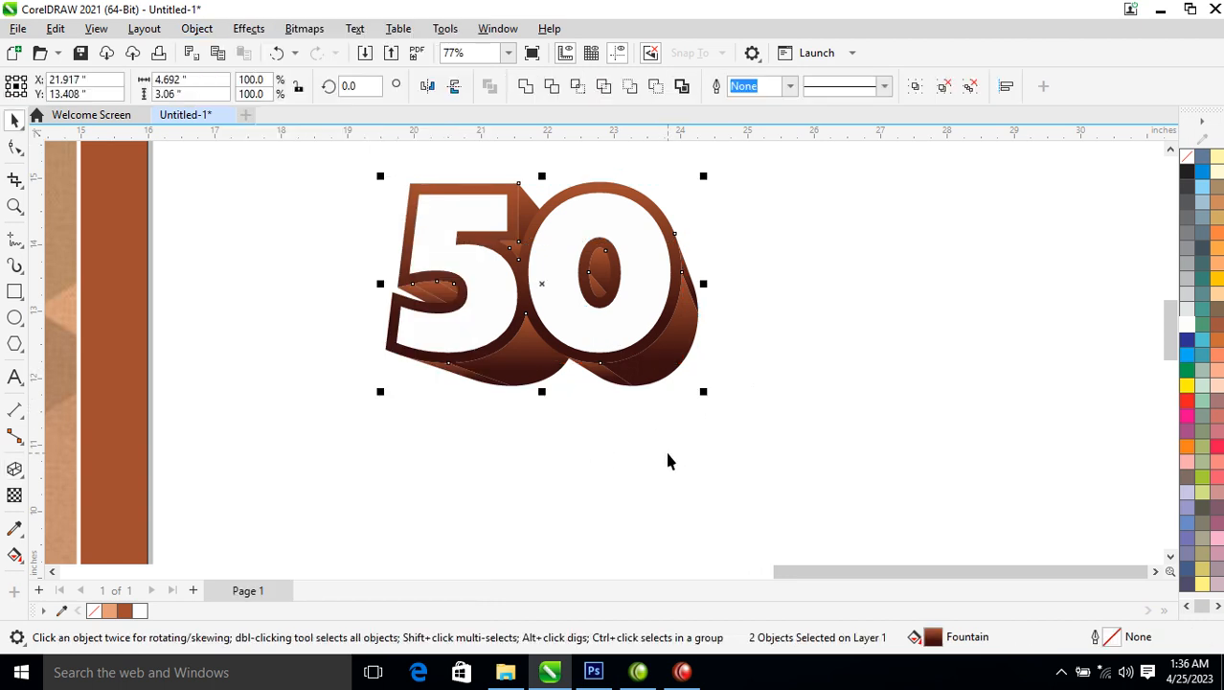
key("ctrl+g")
left_click_drag(675, 363, 900, 341)
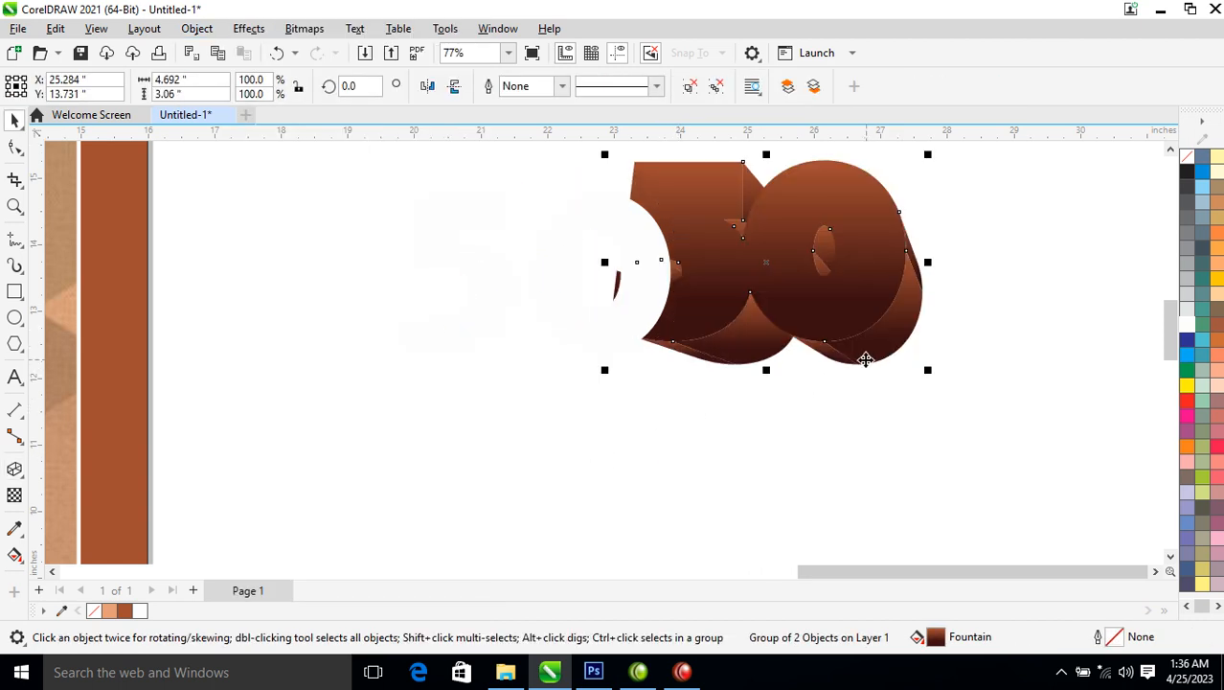
key("ctrl+z")
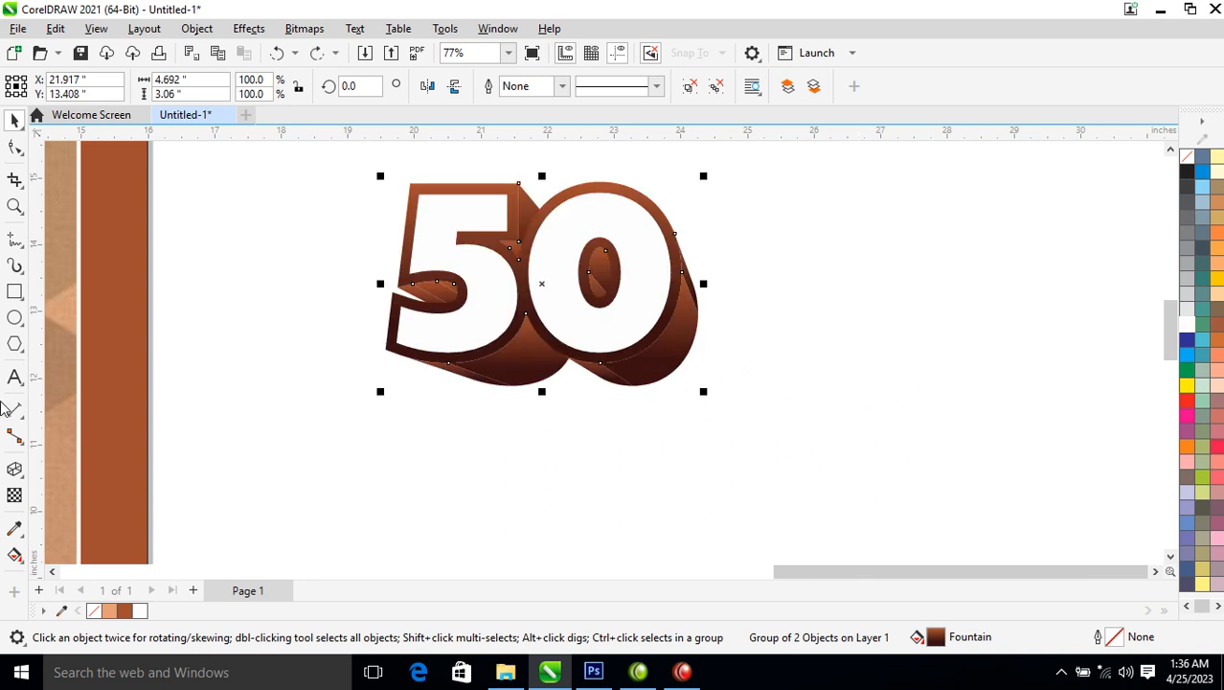
Cast a 90-opacity drop shadow from the 50 toward the lower right and break it apart
left_click(21, 482)
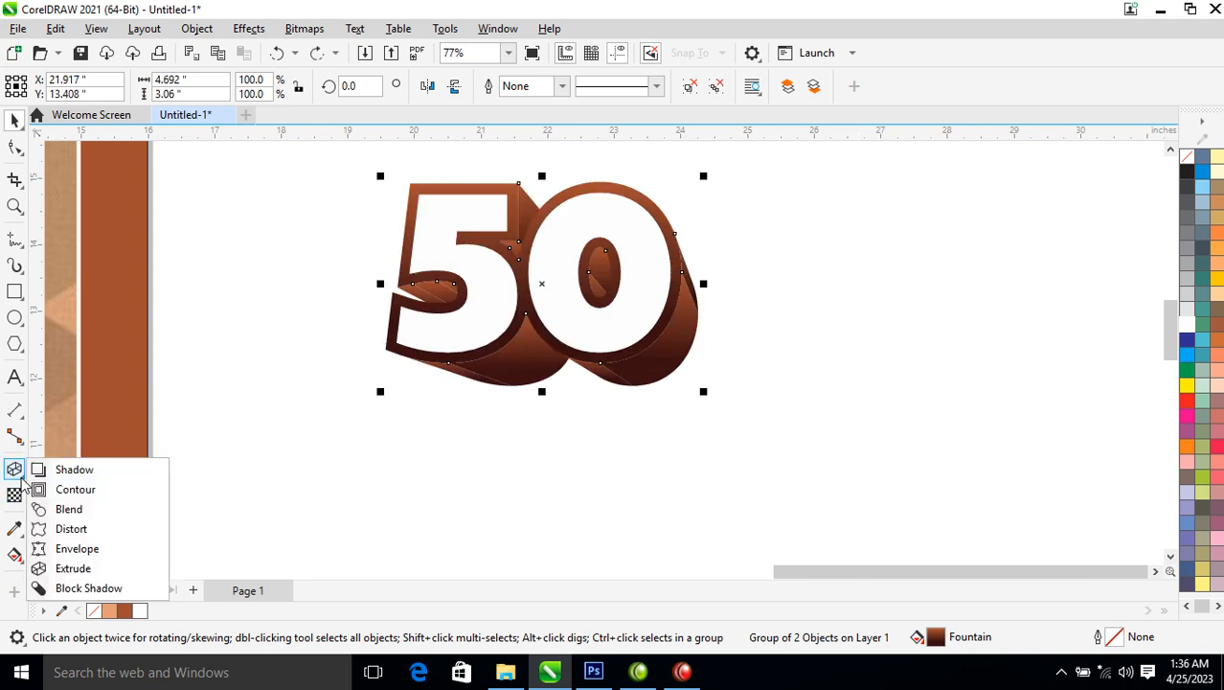
left_click(80, 469)
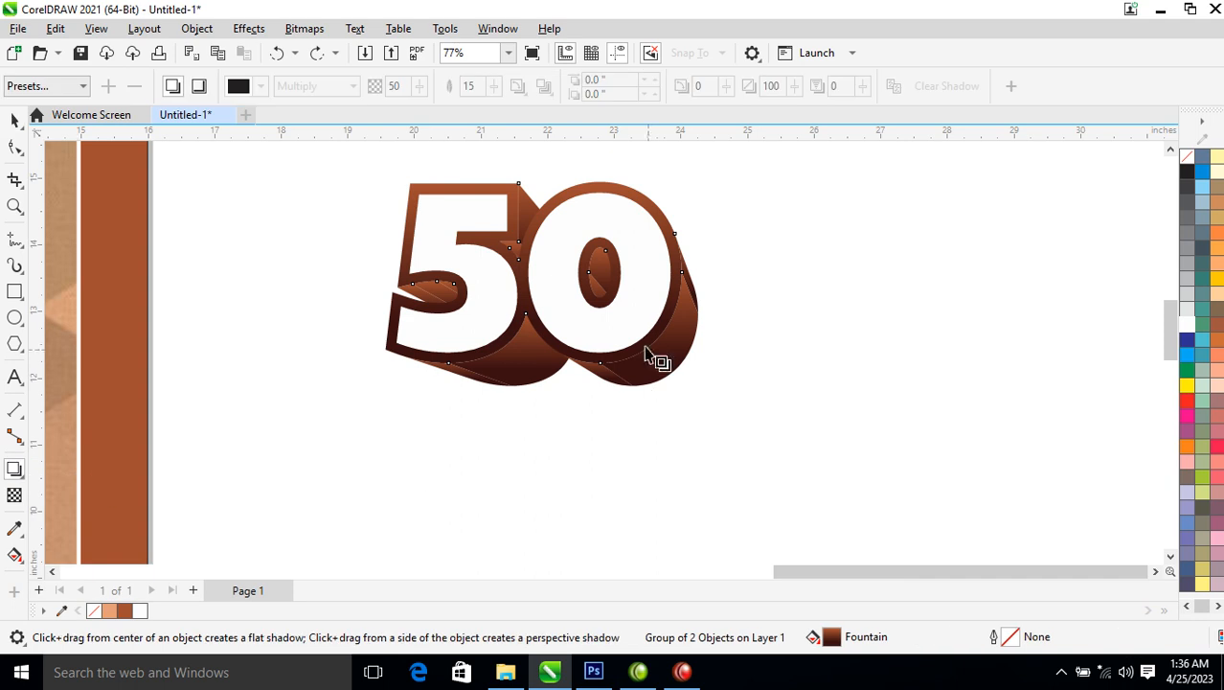
left_click_drag(542, 282, 606, 398)
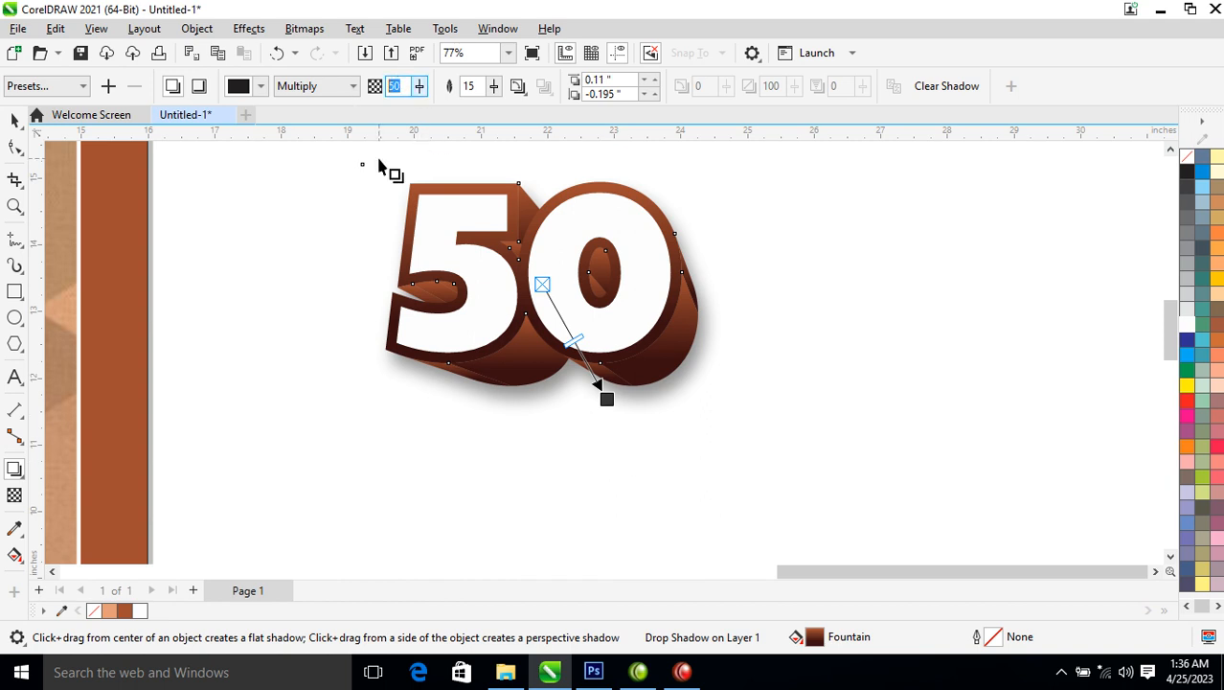
type("9")
key("Return")
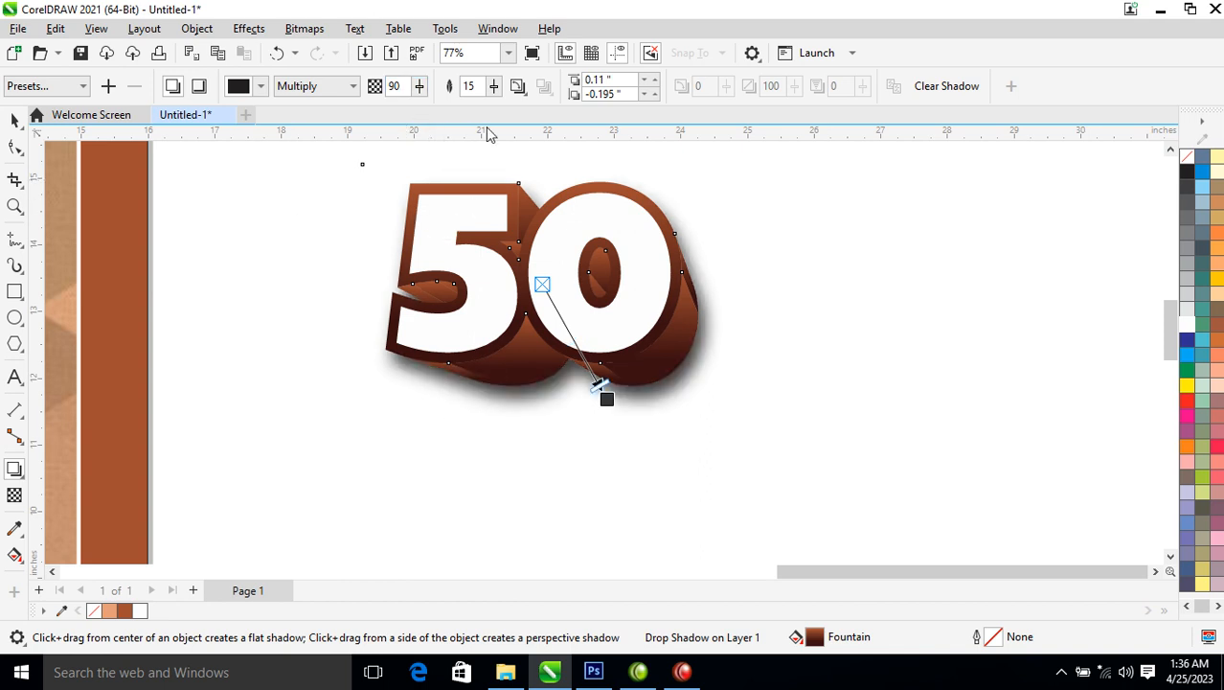
left_click(199, 28)
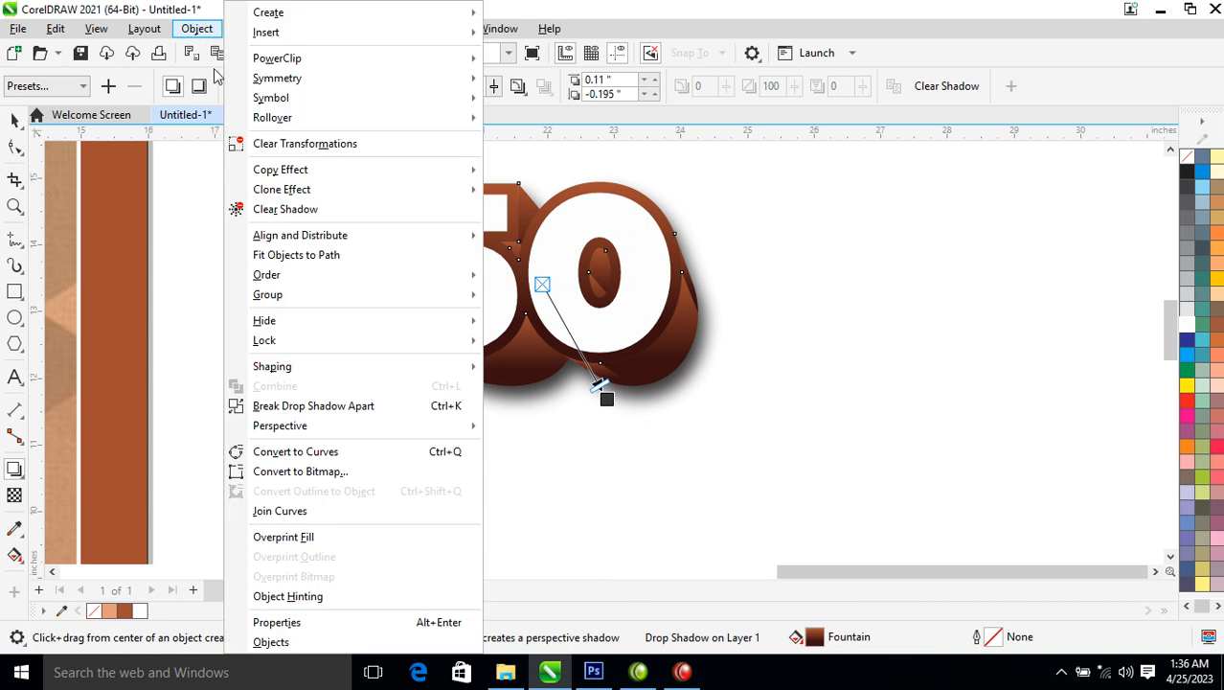
left_click(323, 409)
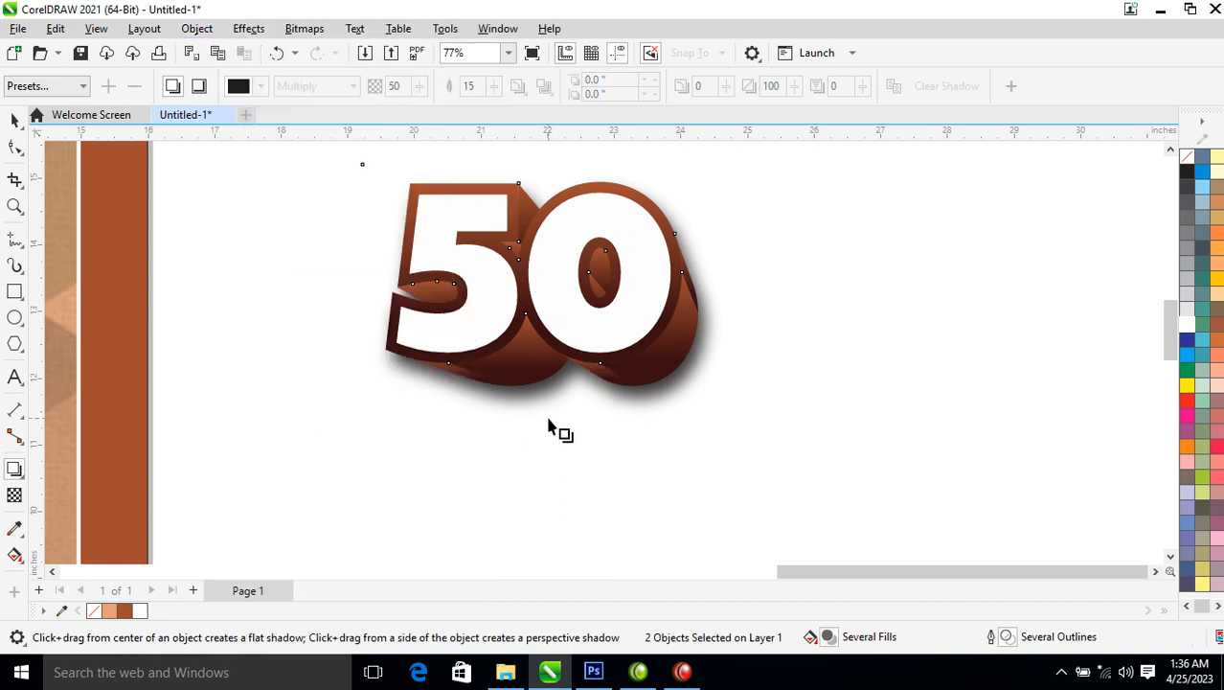
Group the extruded 50 with its shadow and move it onto the poster below the banner
key("ctrl+g")
key("ctrl+u")
key("ctrl+g")
scroll(622, 267, "down", 5)
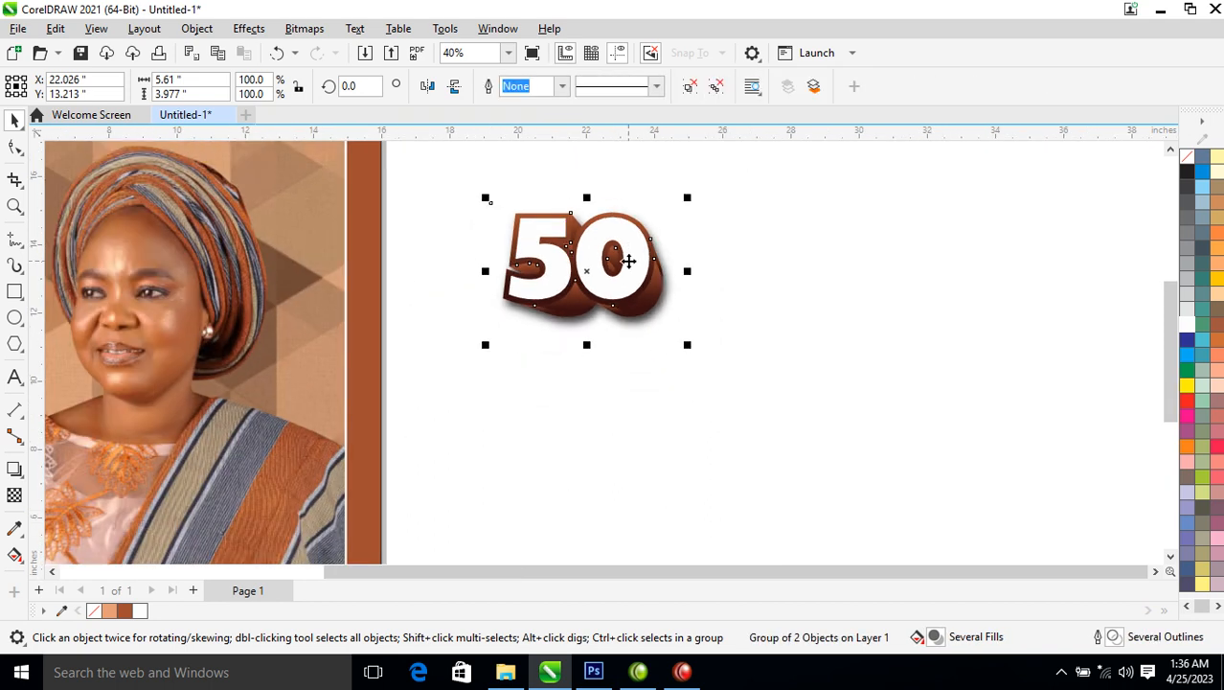
left_click_drag(617, 256, 385, 288)
key("z")
left_click_drag(163, 213, 590, 363)
Bring the flower image onto the poster's left edge beside the 50 and select it
left_click_drag(100, 490, 462, 364)
right_click(462, 364)
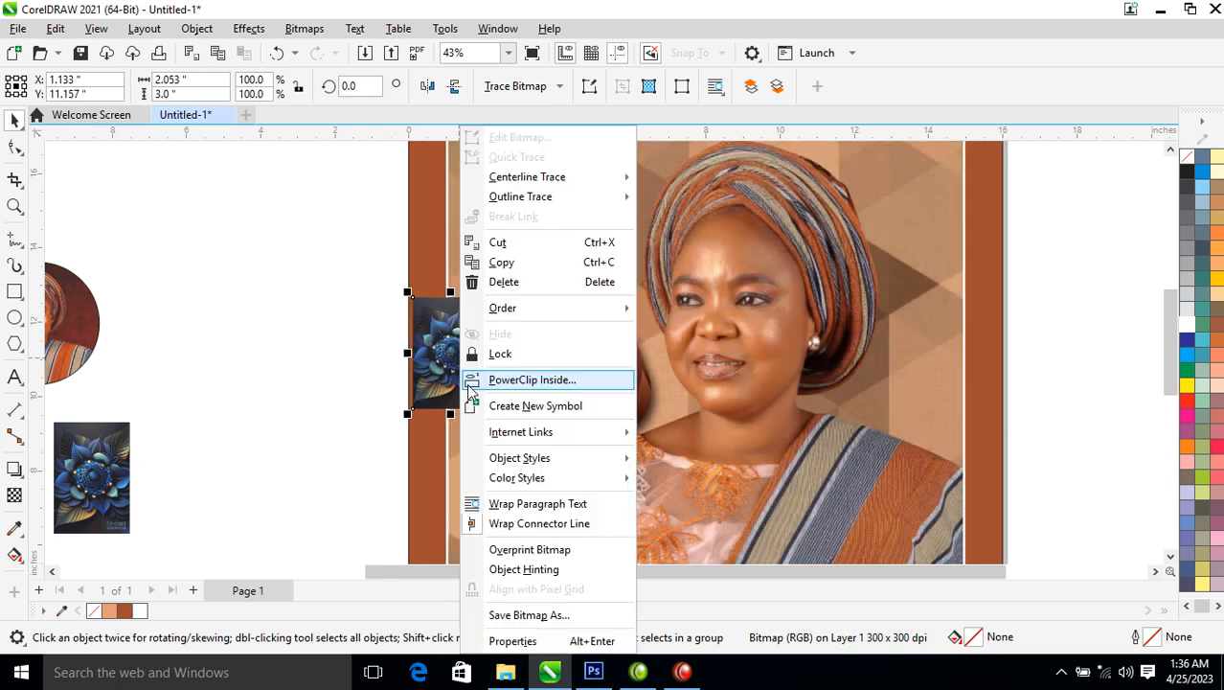
key("Escape")
key("z")
left_click_drag(304, 274, 837, 469)
key("space")
left_click(533, 362)
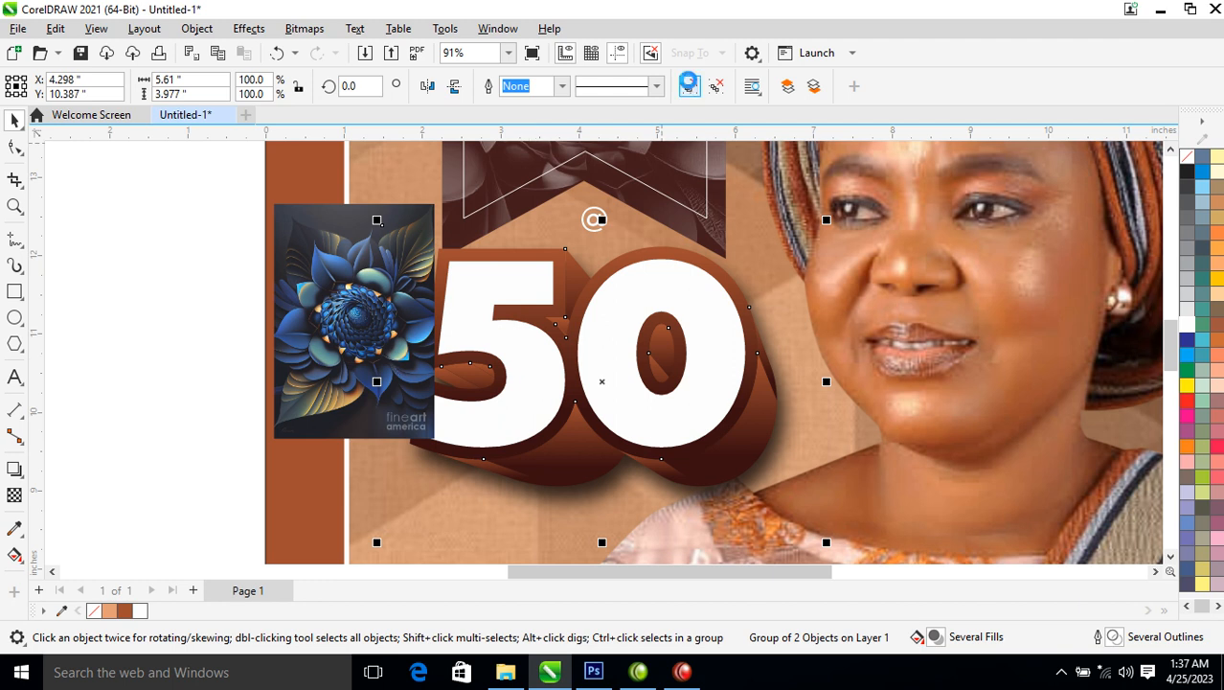
left_click(169, 311)
left_click(402, 328)
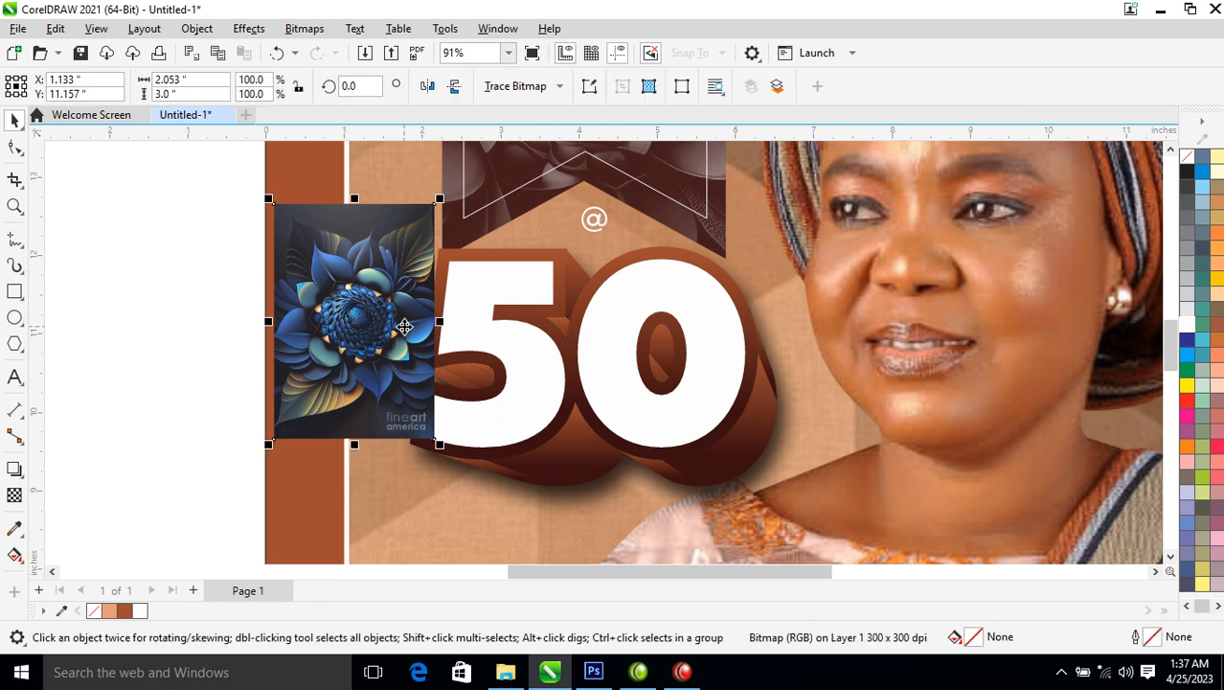
Convert the flower image to a grayscale bitmap and make it uniformly 50% transparent
key("alt+b")
key("Return")
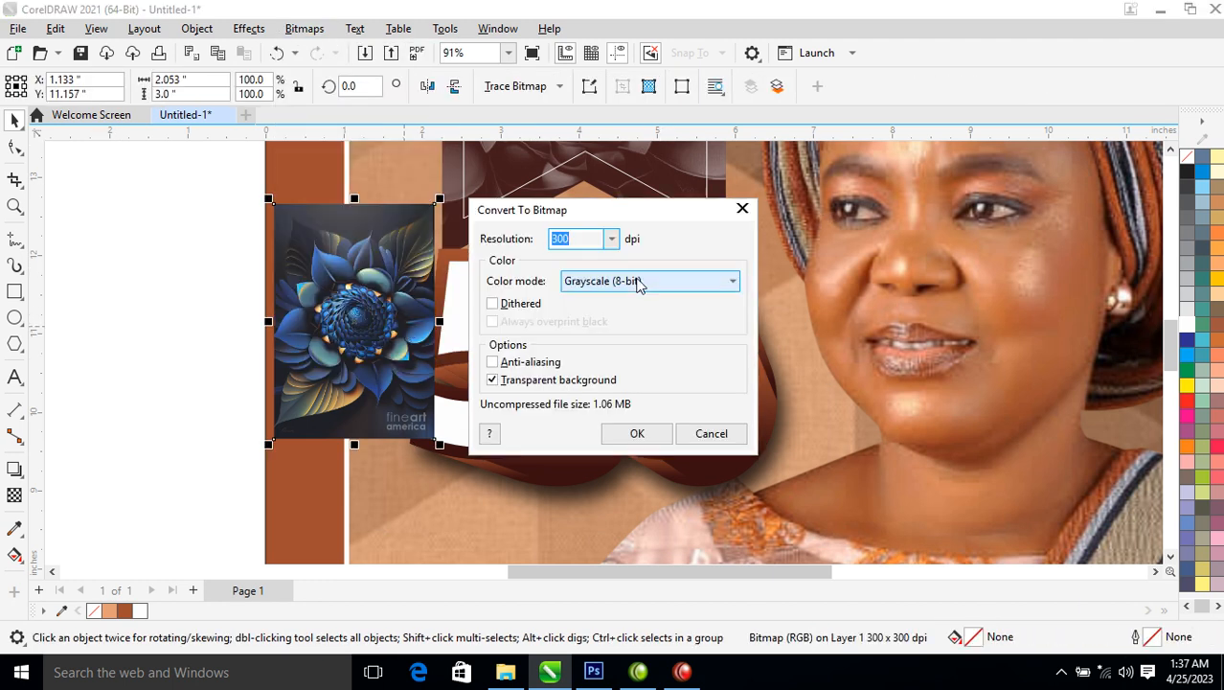
left_click(623, 432)
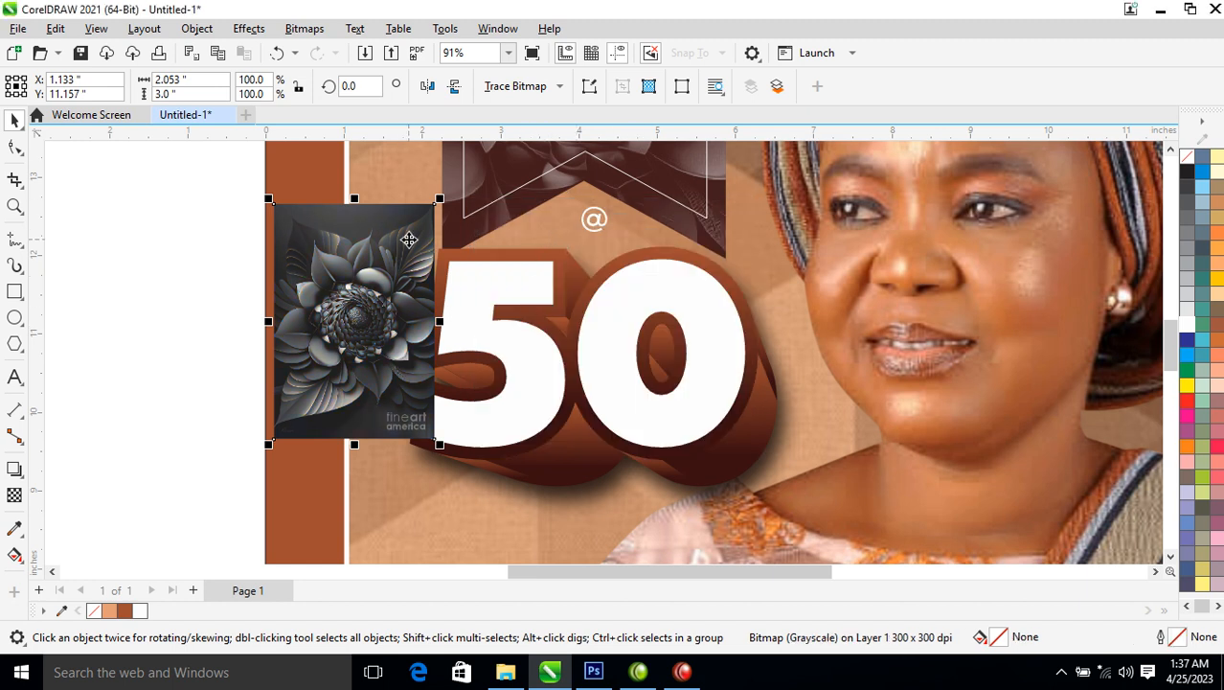
left_click(14, 495)
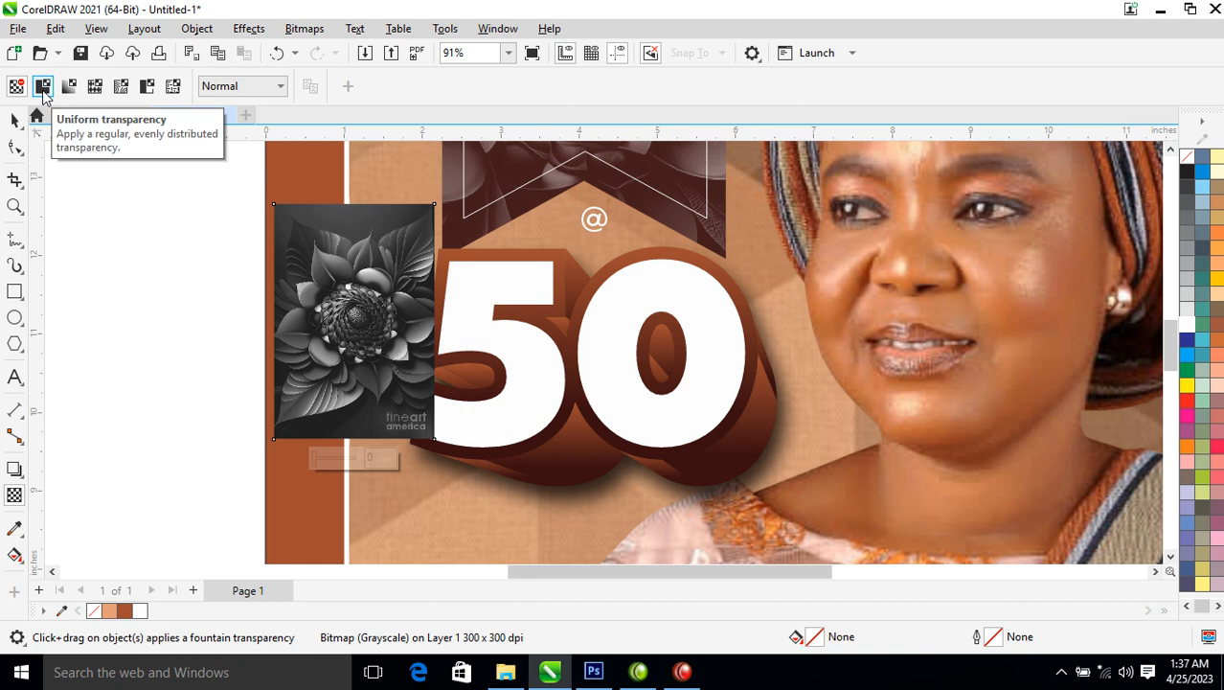
left_click(43, 88)
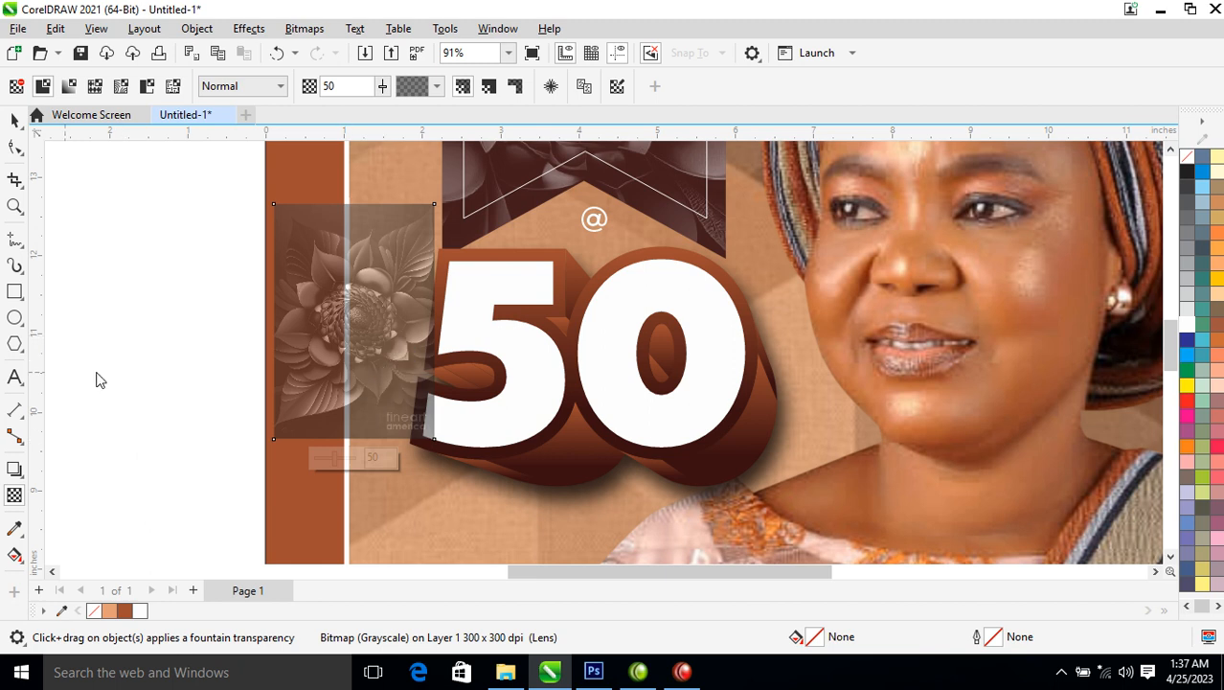
Move the flower over the 50, rotate it 90° and enlarge it, then flatten it to a 300 dpi bitmap
left_click(14, 120)
left_click_drag(379, 337, 578, 429)
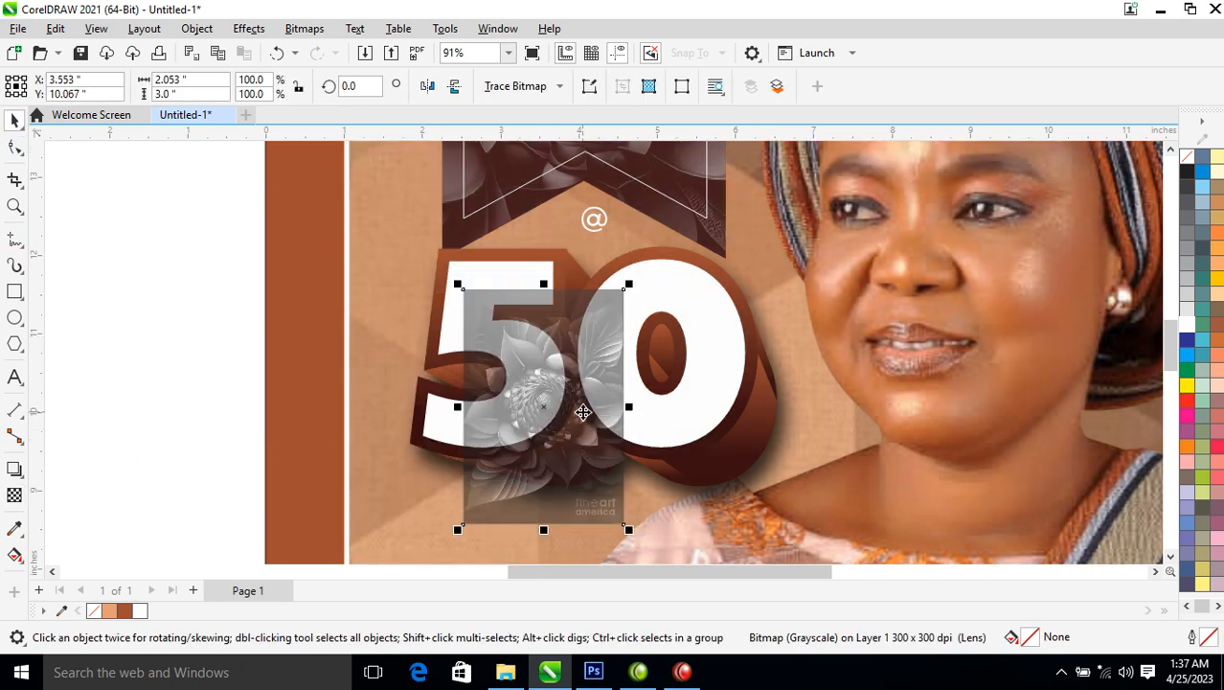
left_click(614, 319)
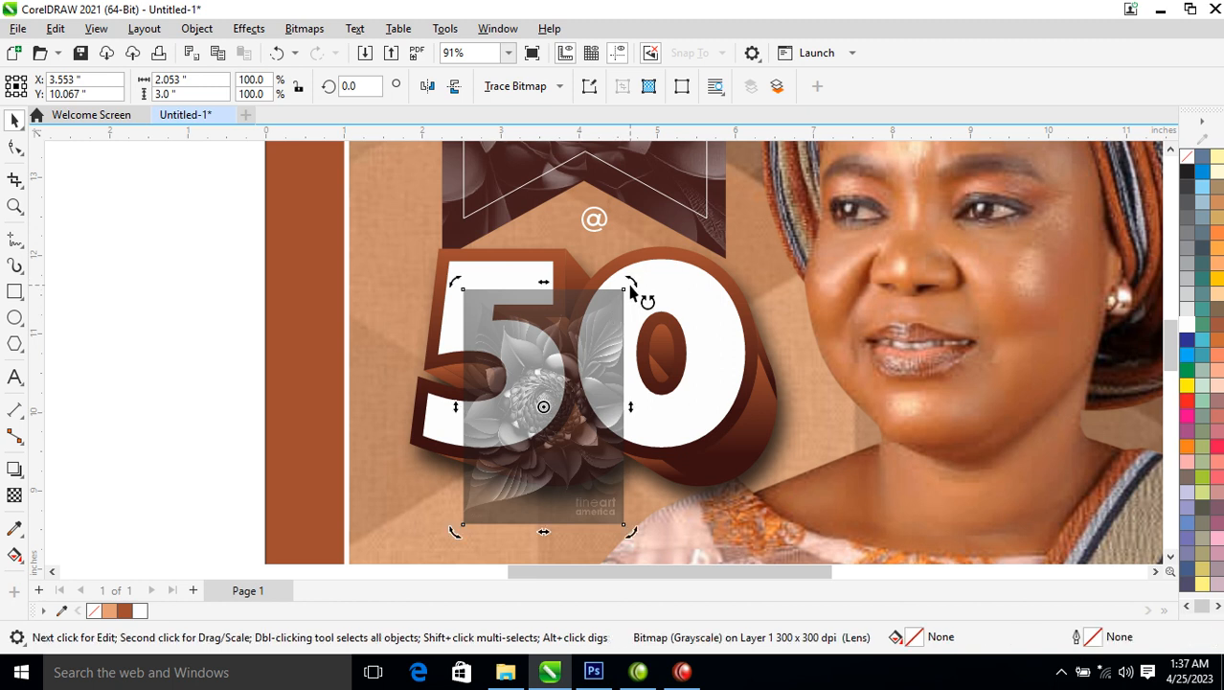
left_click_drag(632, 287, 656, 488)
left_click(611, 391)
left_click_drag(666, 322, 788, 238)
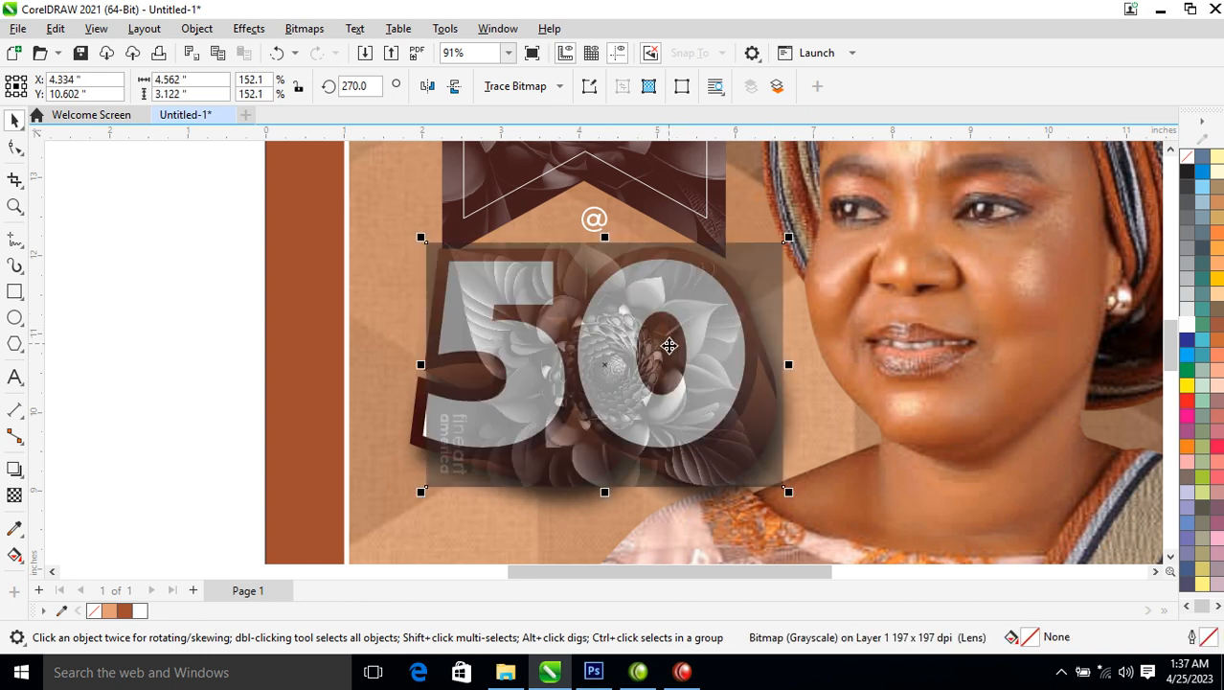
left_click_drag(673, 332, 708, 350)
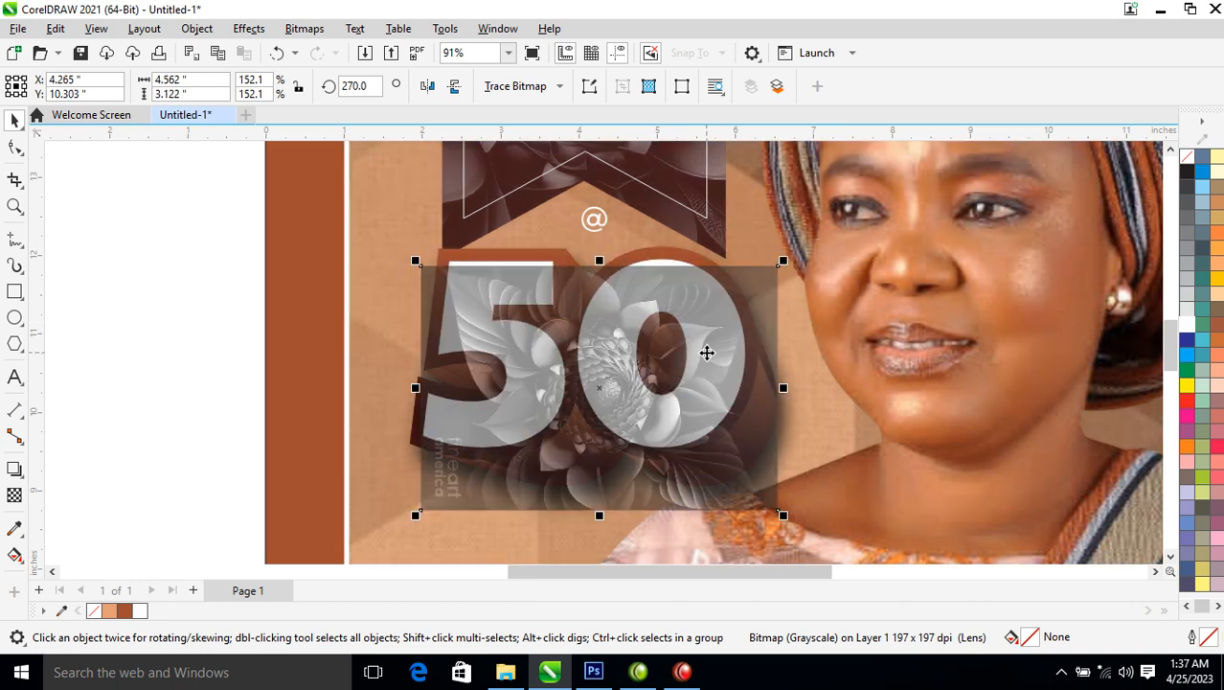
key("alt+b")
key("Return")
key("Return")
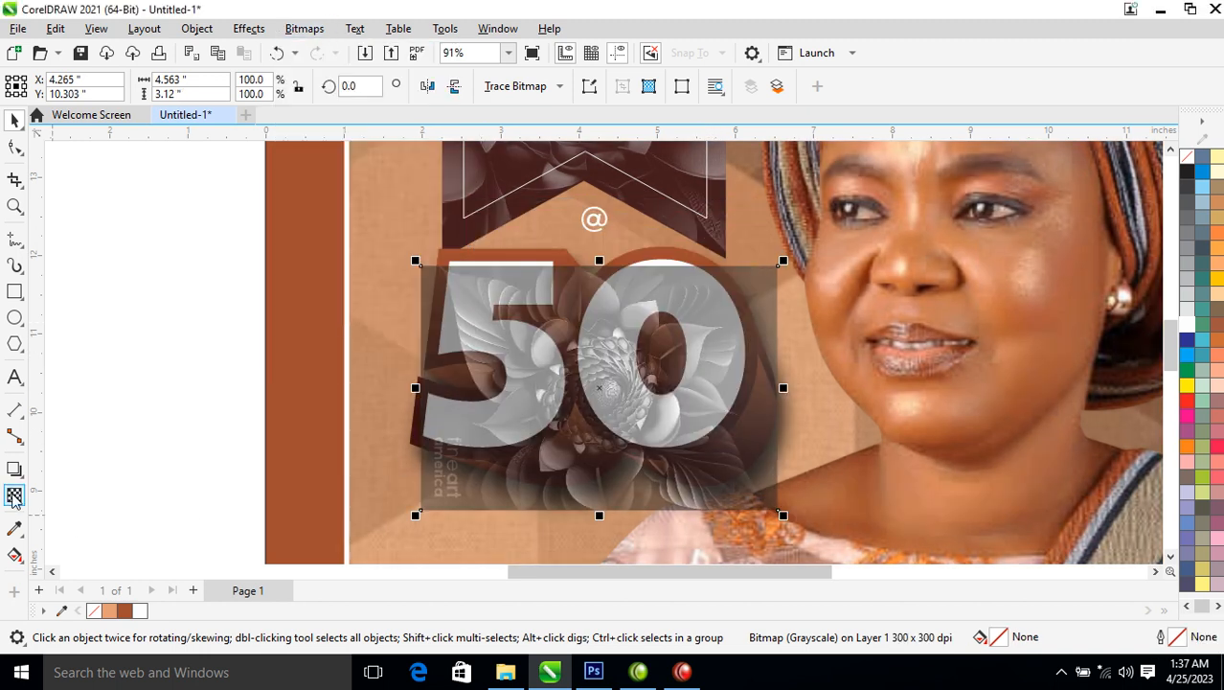
Fade the flower image with a vertical fountain transparency and convert it to a bitmap
left_click(14, 497)
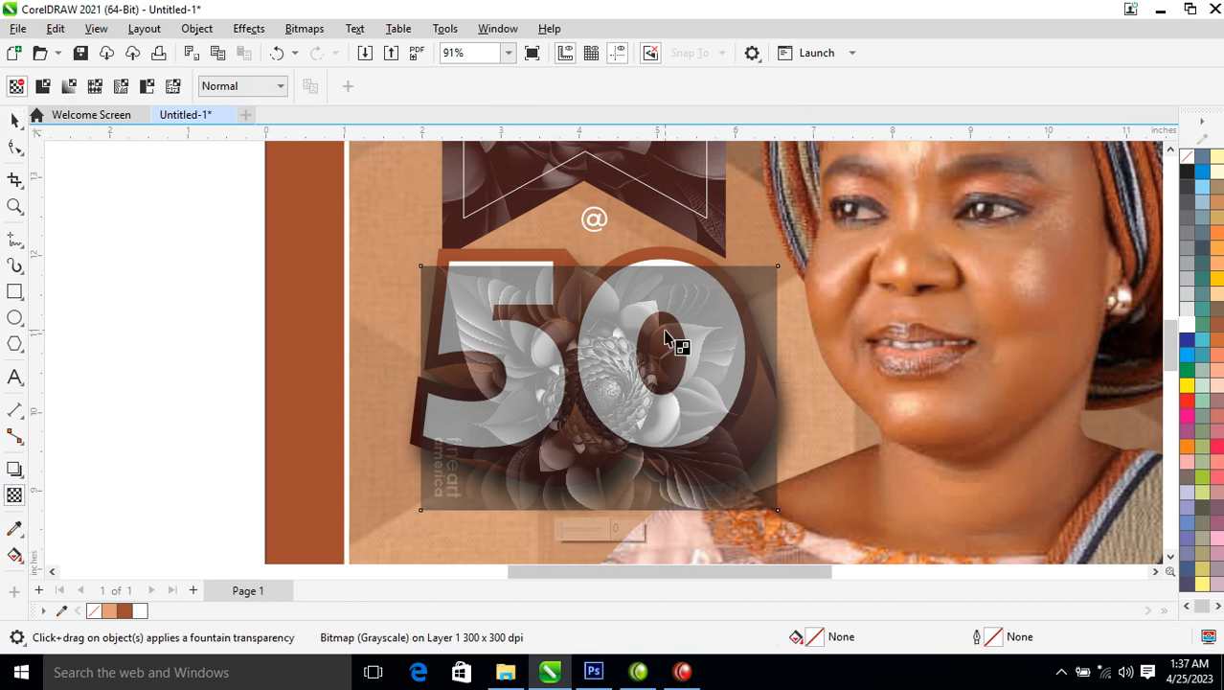
left_click_drag(623, 414, 624, 283)
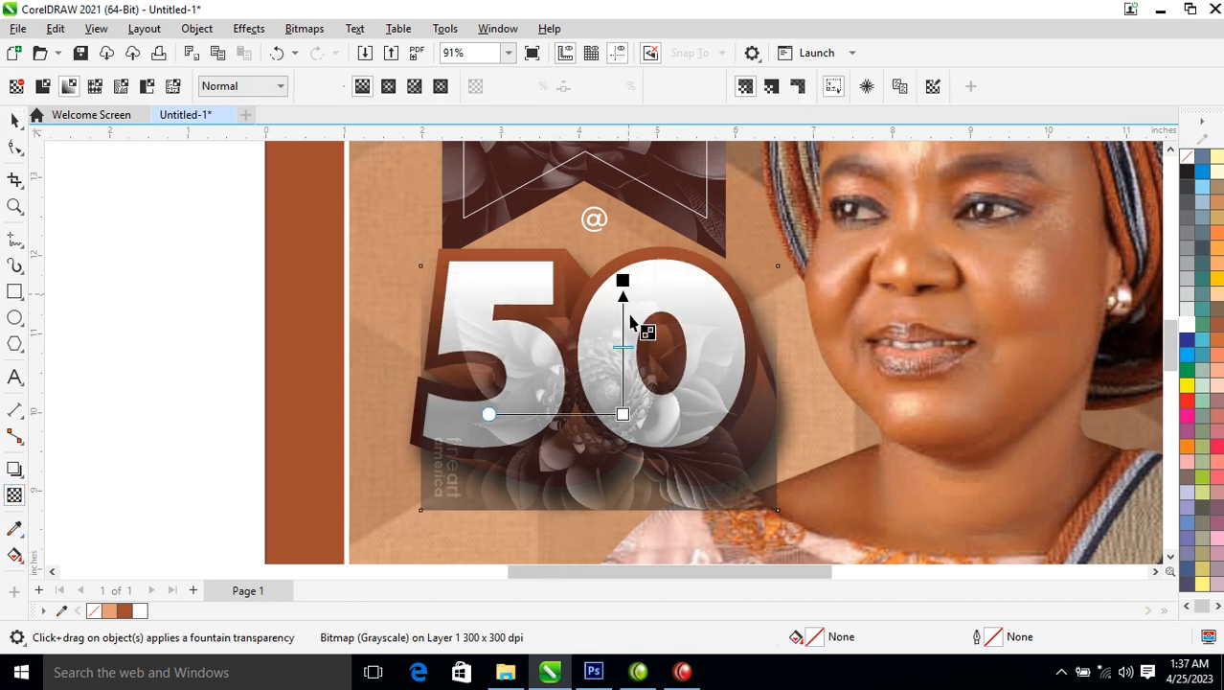
key("space")
key("alt+b")
key("Return")
key("Return")
PowerClip the flower image inside the 50 and shift it lower within the numerals
left_click_drag(749, 418, 715, 288)
left_click(789, 392)
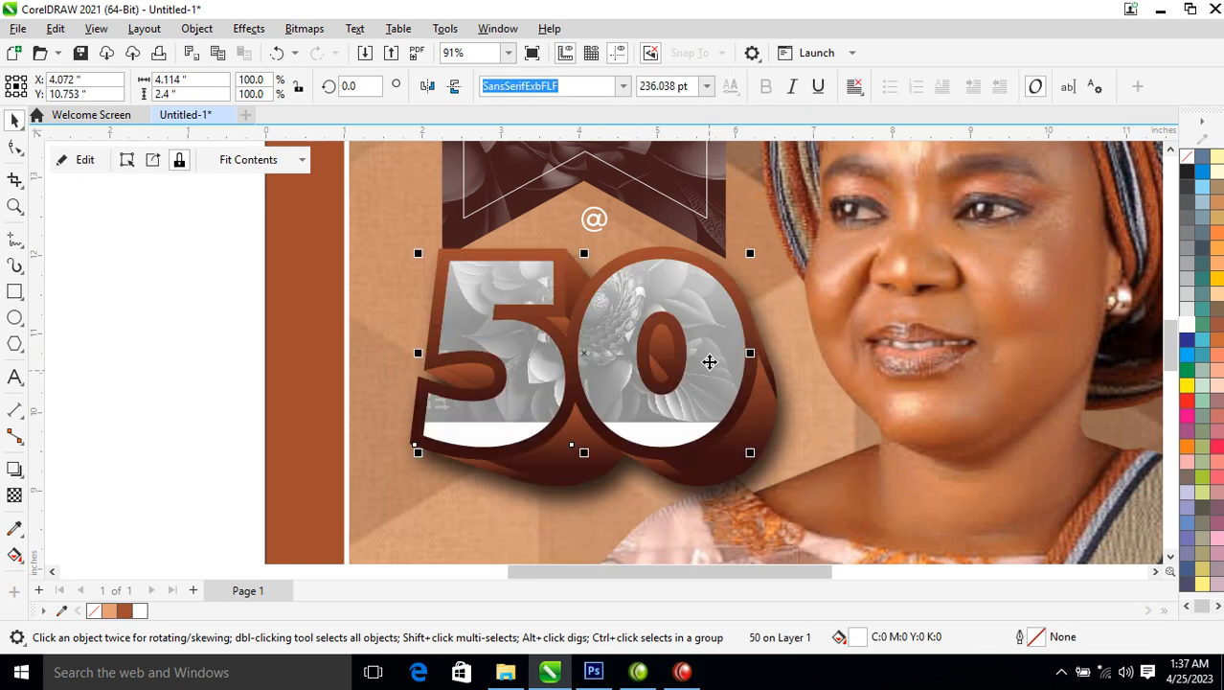
left_click(723, 319, "alt")
left_click_drag(722, 320, 728, 400)
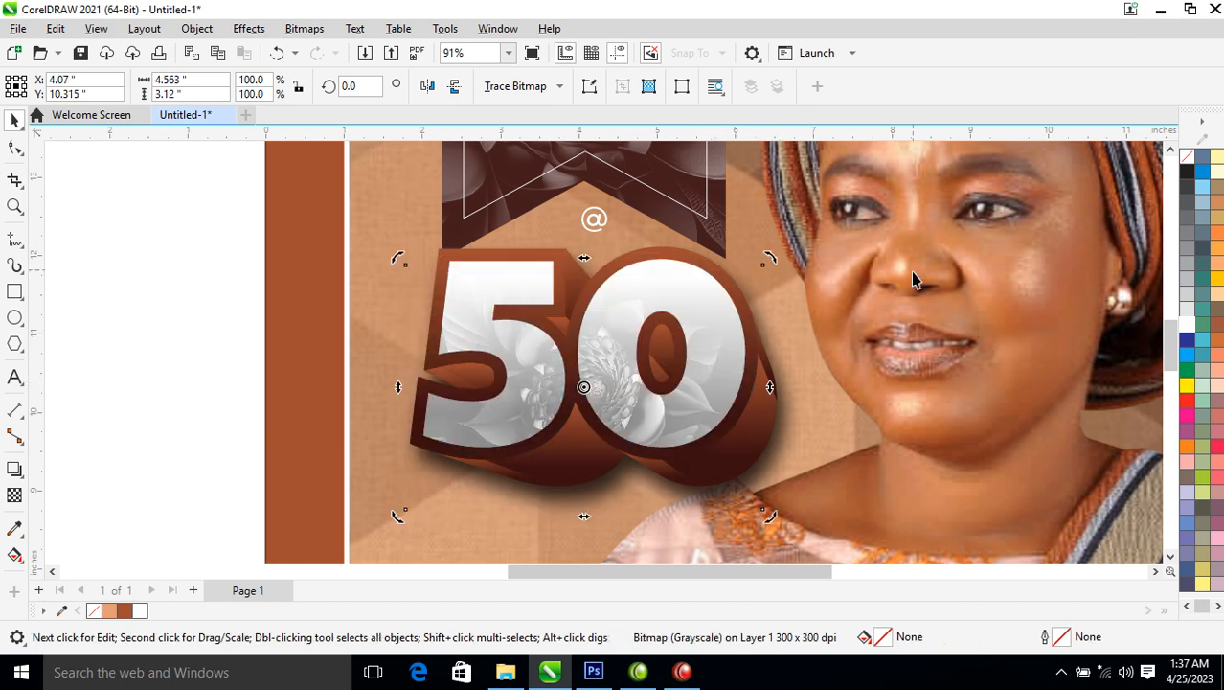
Zoom in and enlarge the @ sign to about 272%
left_click(837, 331)
scroll(682, 393, "down", 8)
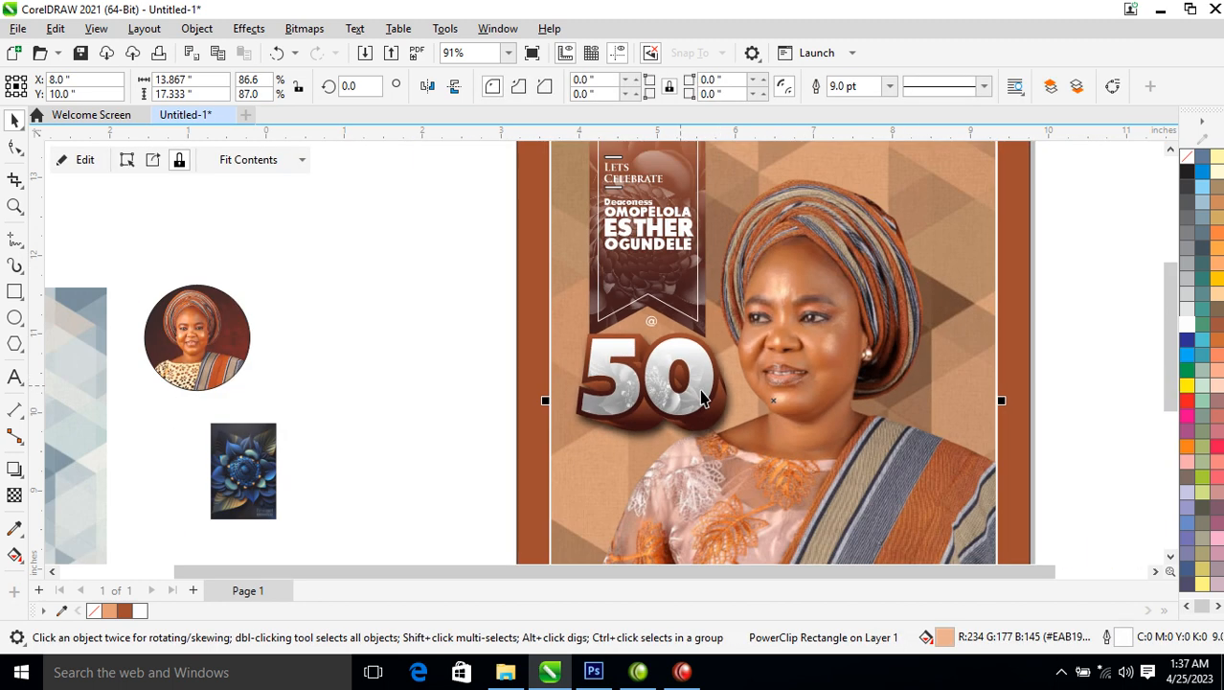
left_click_drag(817, 466, 817, 466)
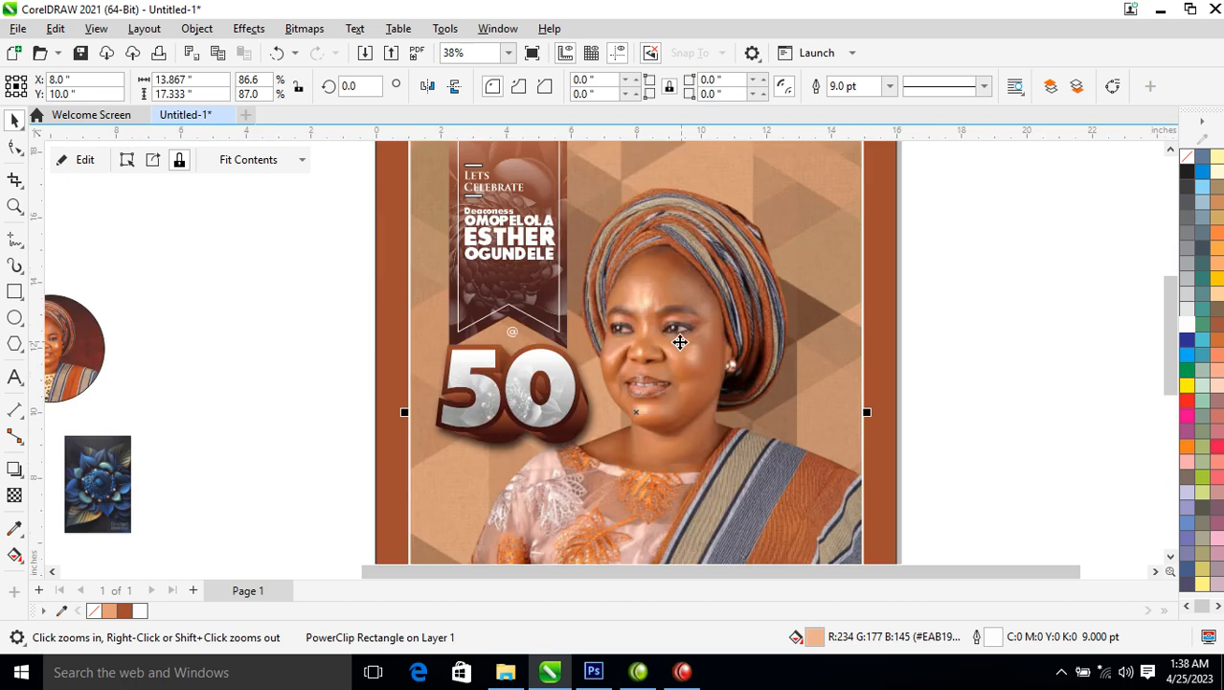
left_click(515, 333)
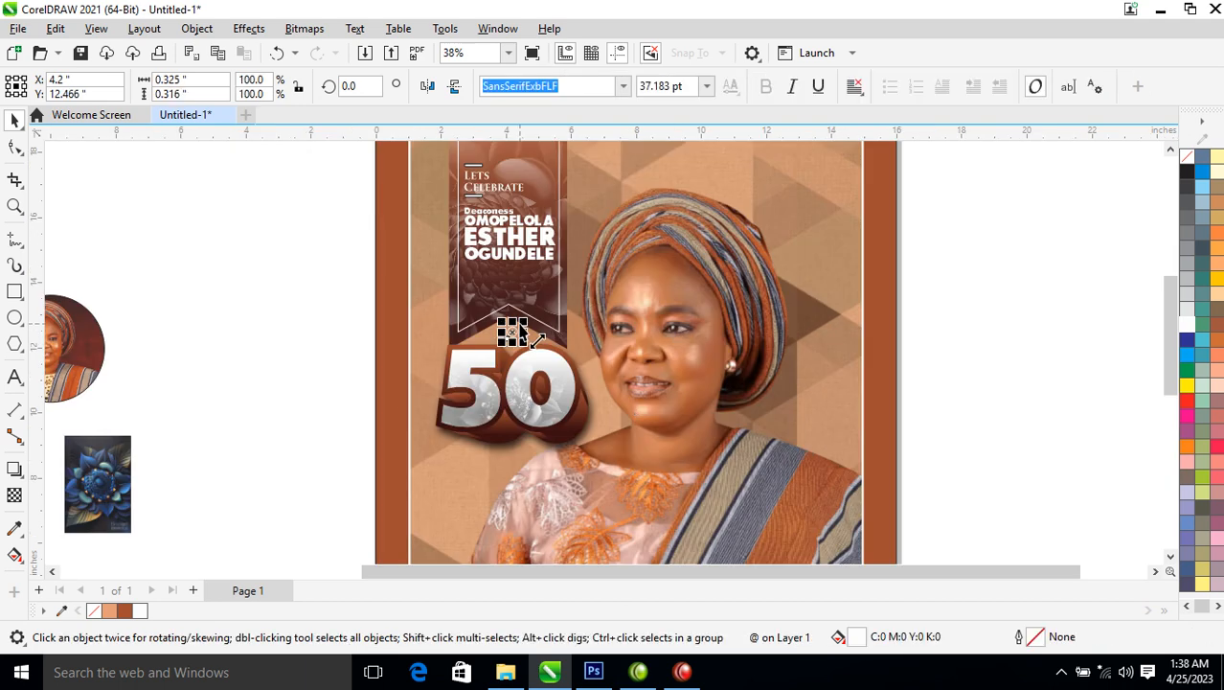
left_click_drag(522, 329, 538, 319)
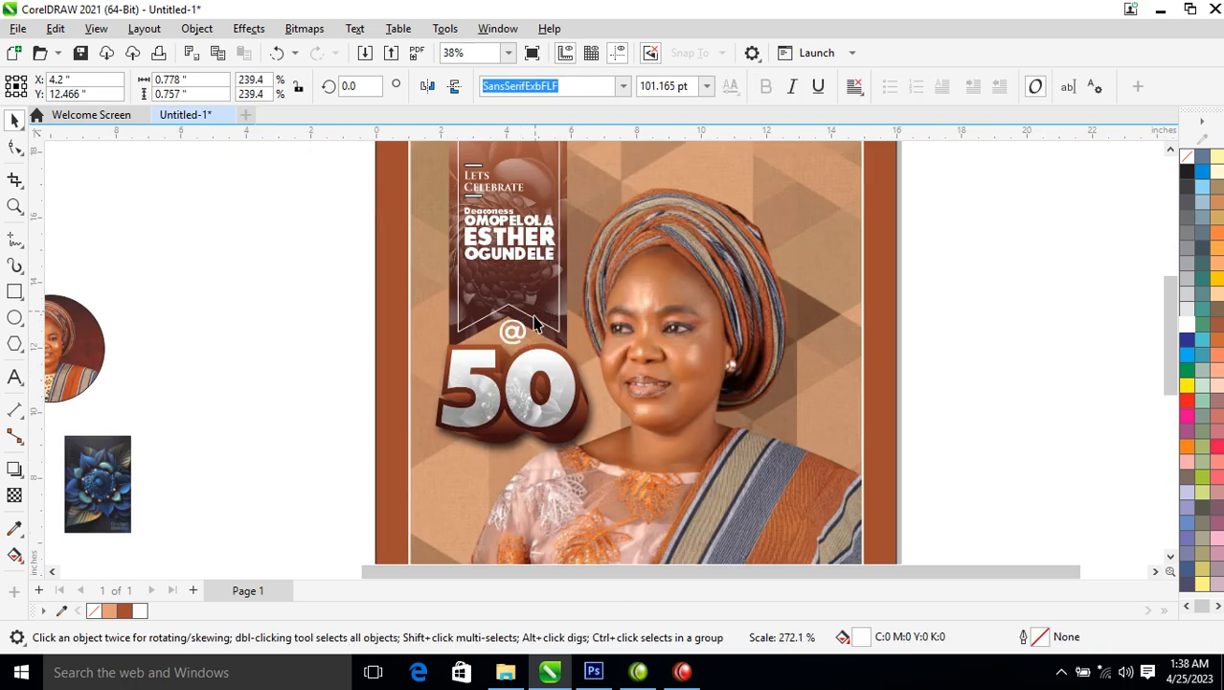
Move the @ and 50 up under the name banner and shrink both to about 85%
left_click_drag(328, 253, 676, 489)
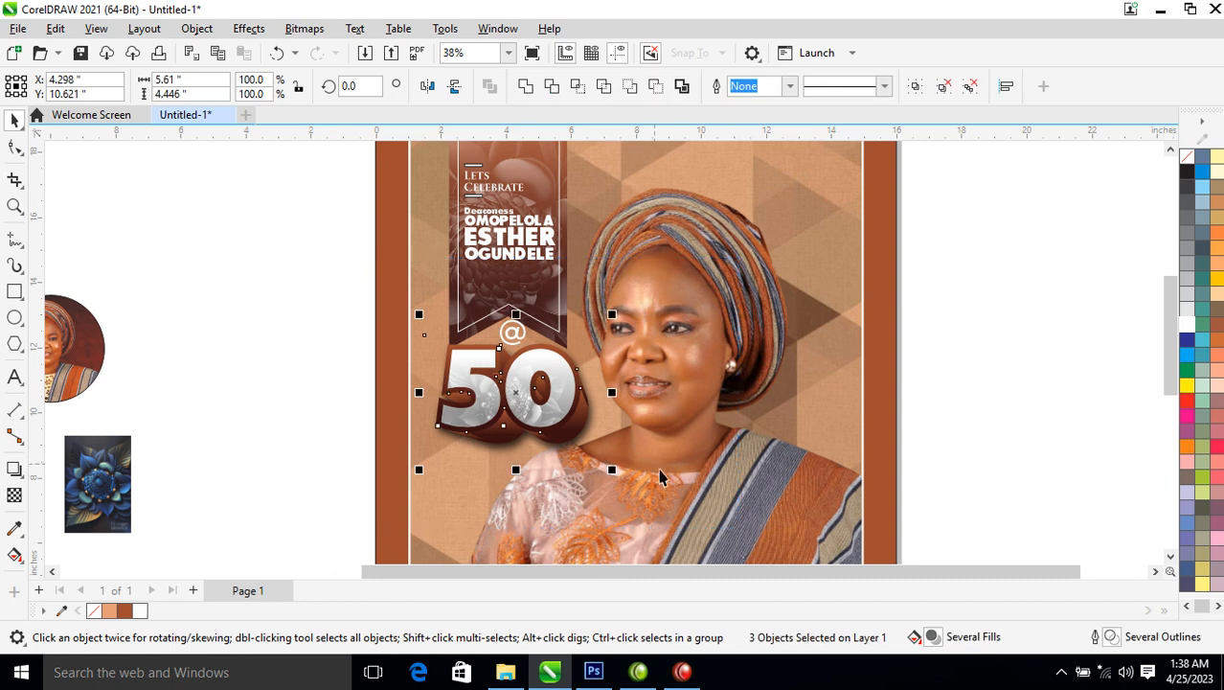
left_click_drag(526, 397, 529, 353)
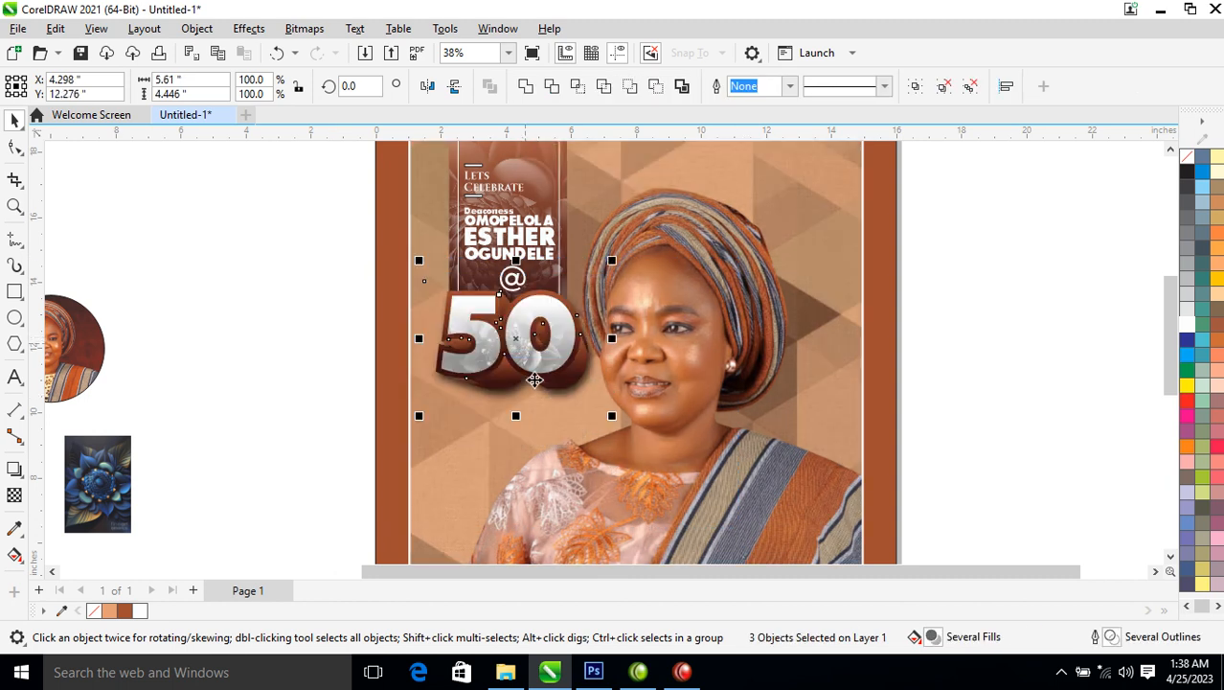
left_click_drag(612, 417, 606, 397)
left_click_drag(519, 313, 545, 341)
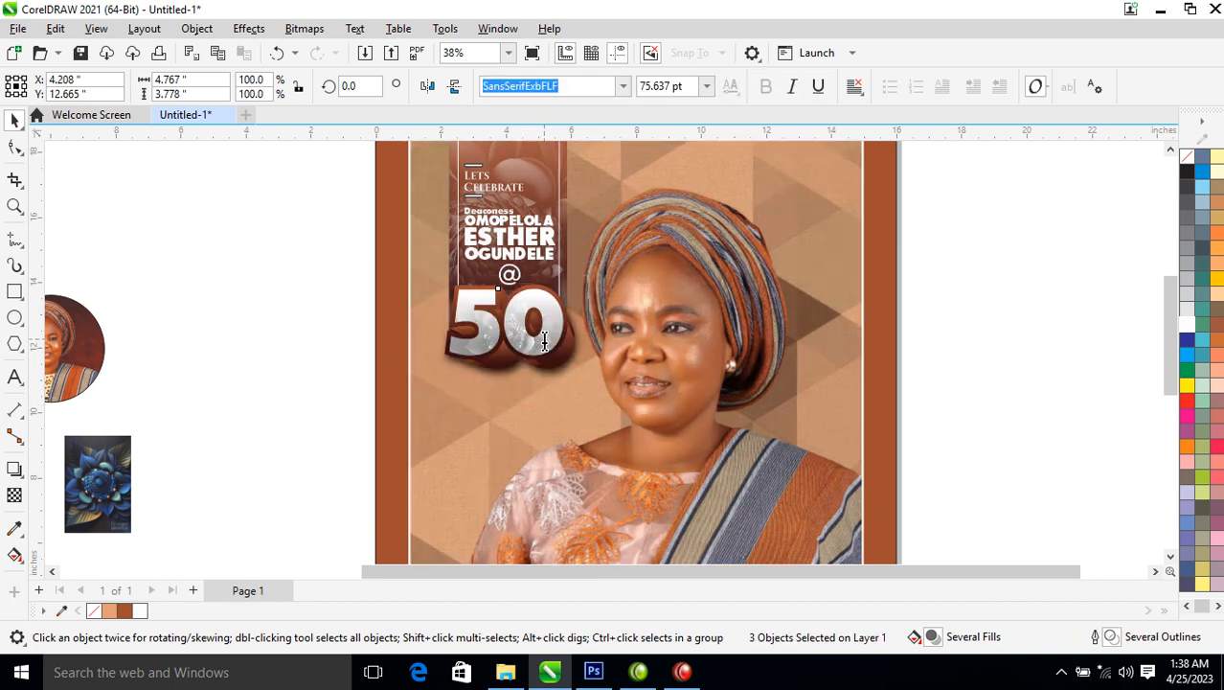
left_click(544, 341)
scroll(533, 304, "down", 2)
key("F2")
left_click_drag(582, 329, 807, 488)
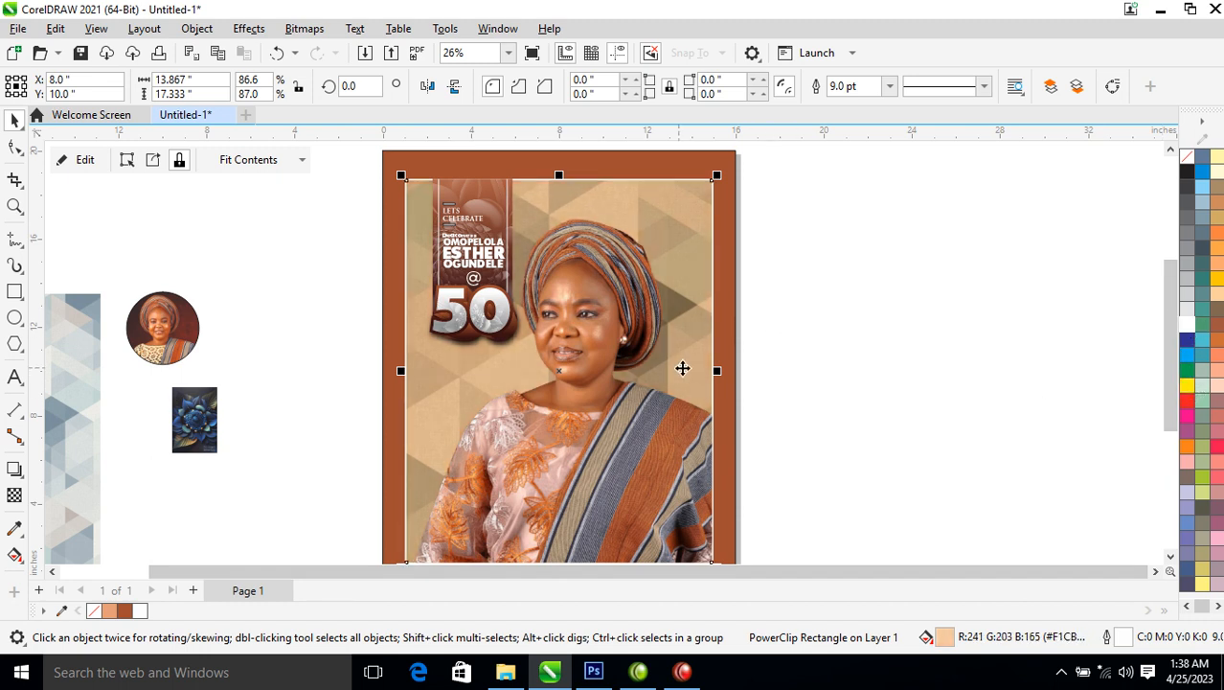
scroll(767, 361, "down", 3)
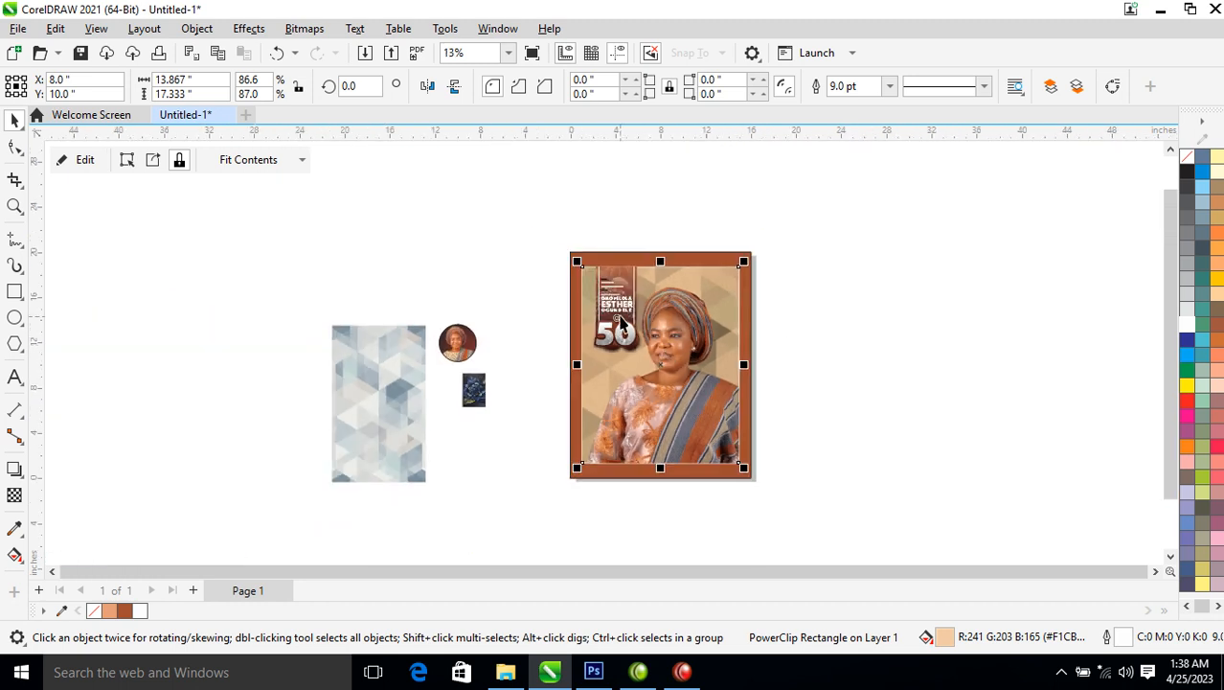
key("z")
left_click_drag(723, 413, 807, 496)
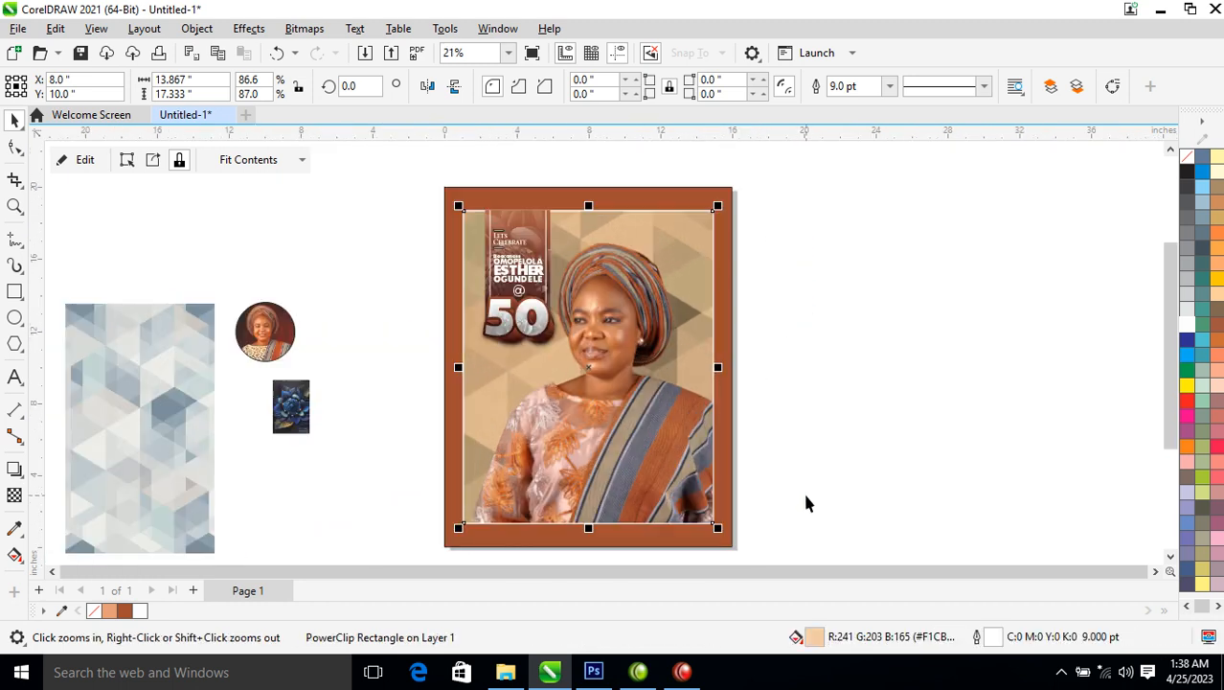
left_click(866, 323)
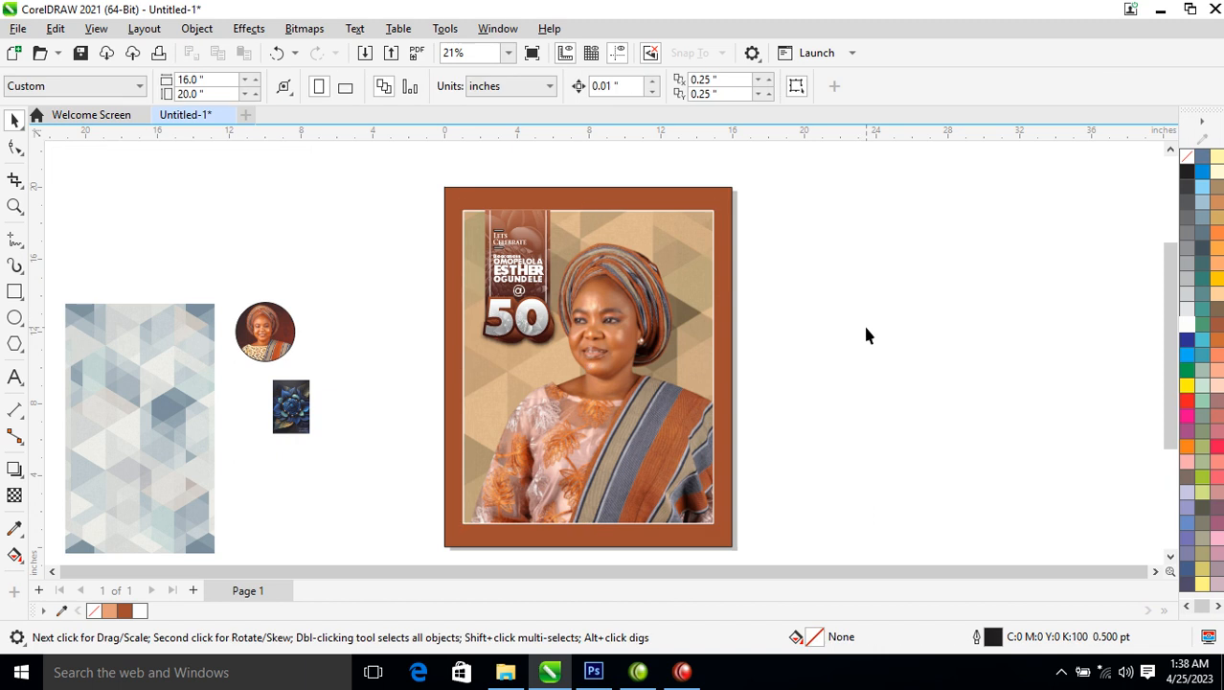